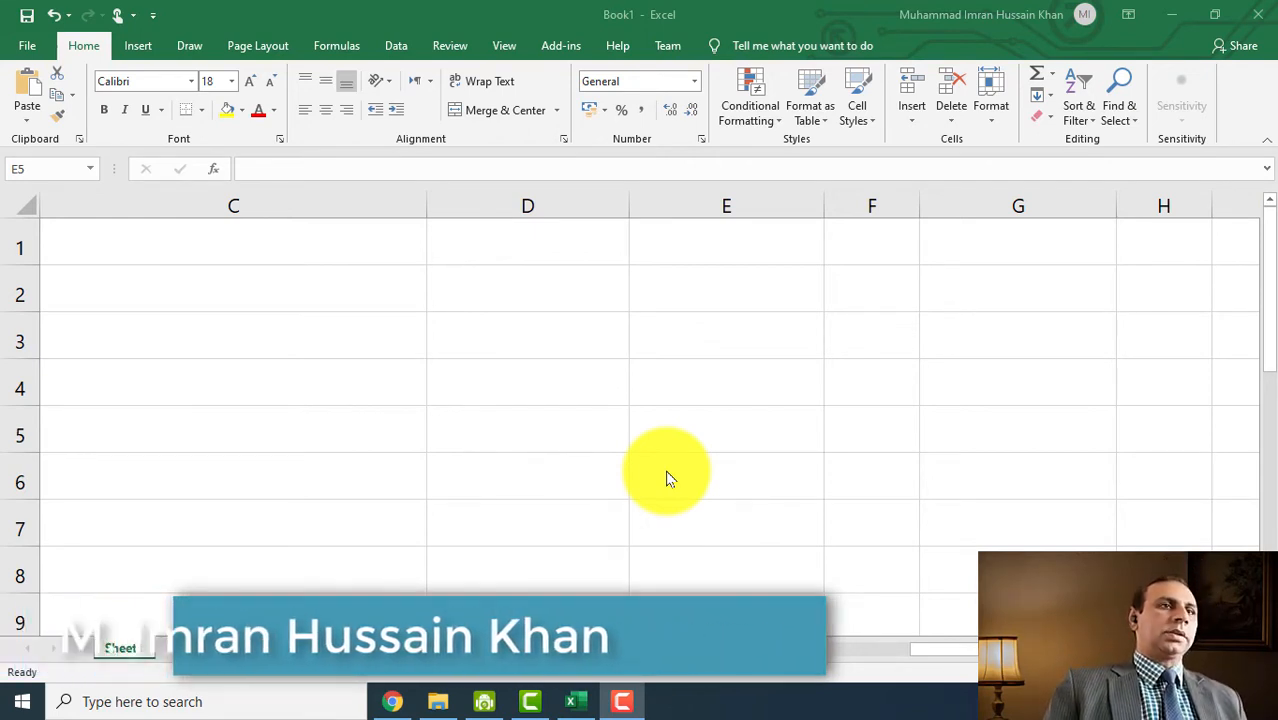
- Select C1 and drag column C's right border left to narrow the column
{"action": "left_click", "coordinate": [387, 252]}
{"action": "left_click_drag", "start_coordinate": [415, 222], "coordinate": [293, 220]}
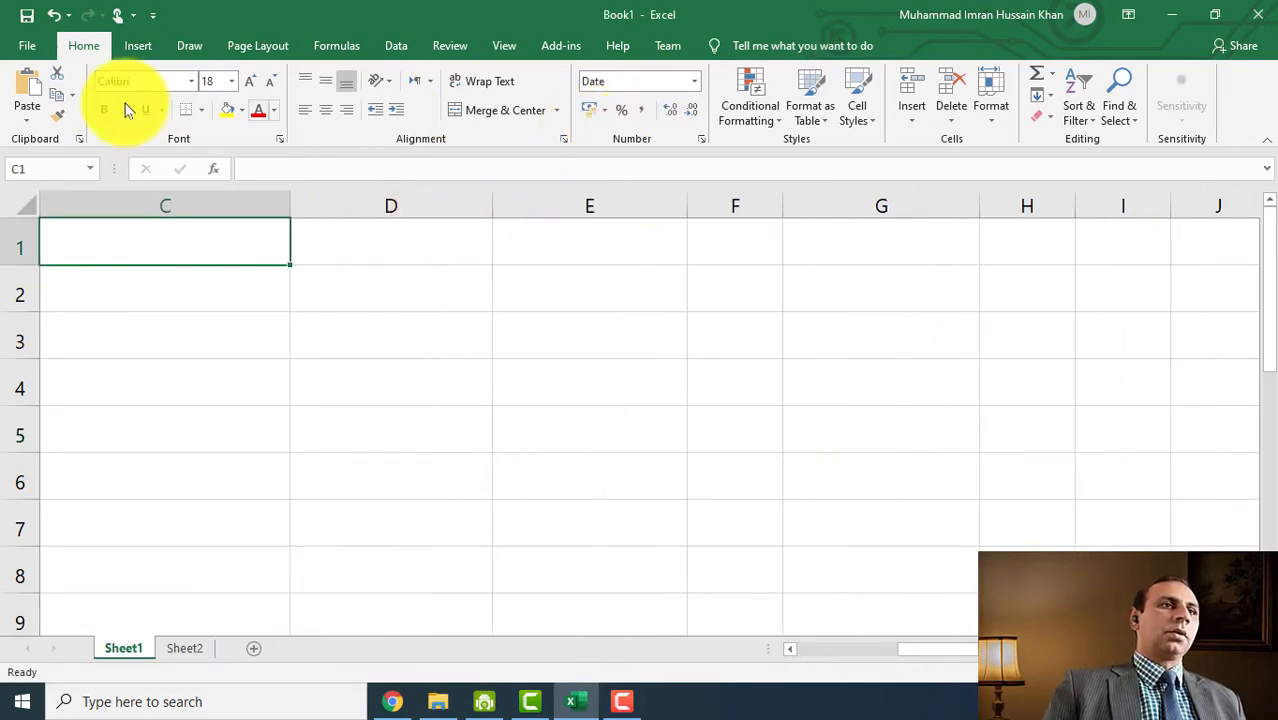
{"action": "left_click", "coordinate": [657, 139]}
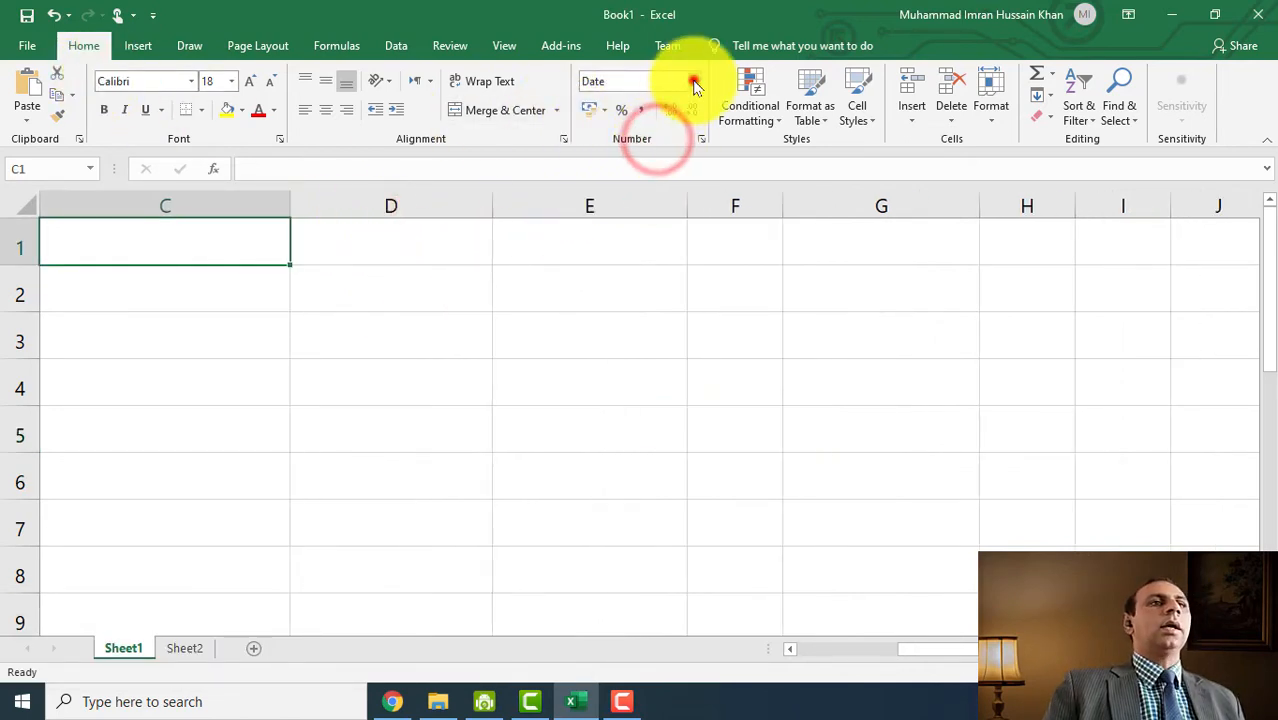
- Browse the Number Format and Accounting currency lists, closing both without choosing anything
{"action": "left_click", "coordinate": [694, 81]}
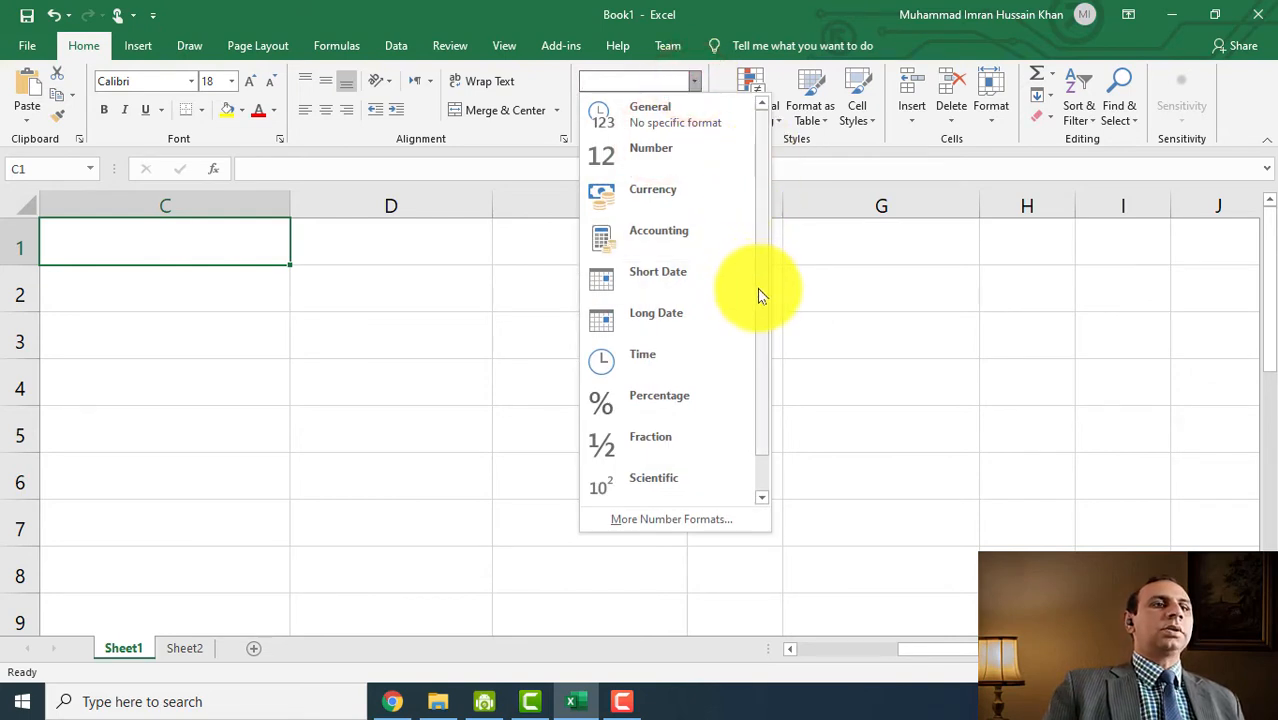
{"action": "left_click_drag", "start_coordinate": [759, 290], "coordinate": [744, 165]}
{"action": "left_click", "coordinate": [679, 18]}
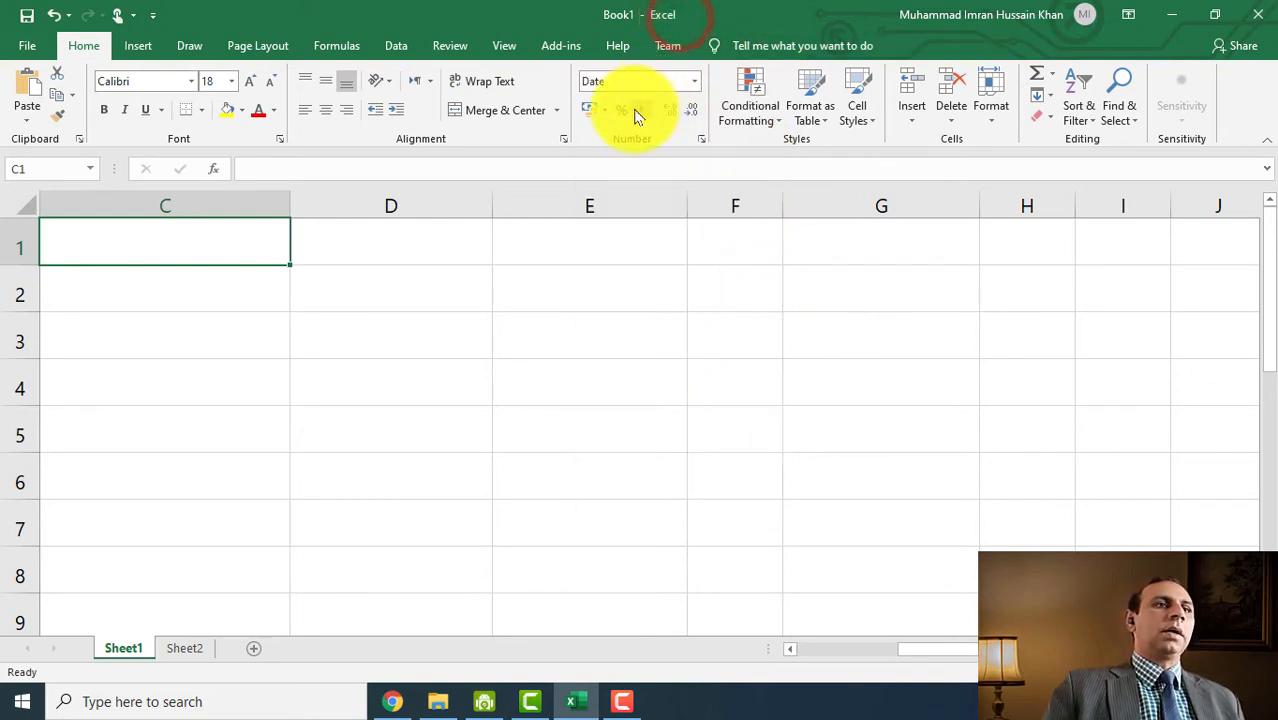
{"action": "left_click", "coordinate": [603, 109]}
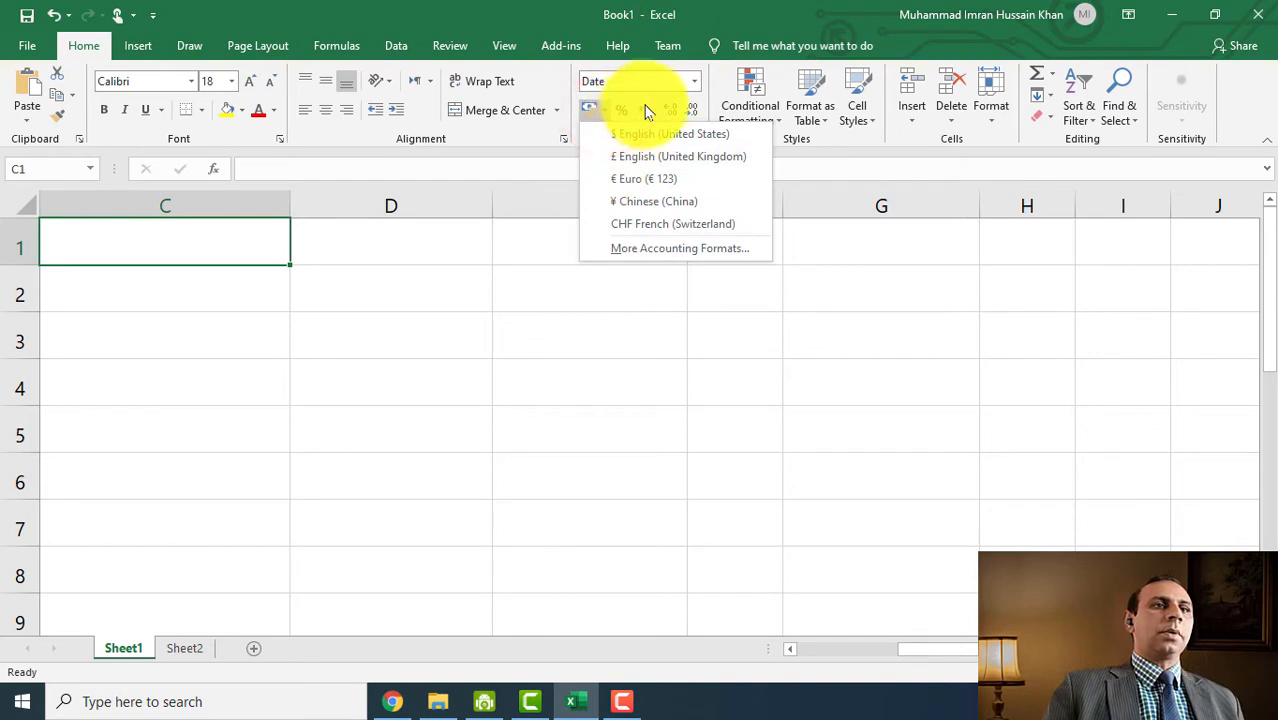
{"action": "left_click", "coordinate": [720, 18]}
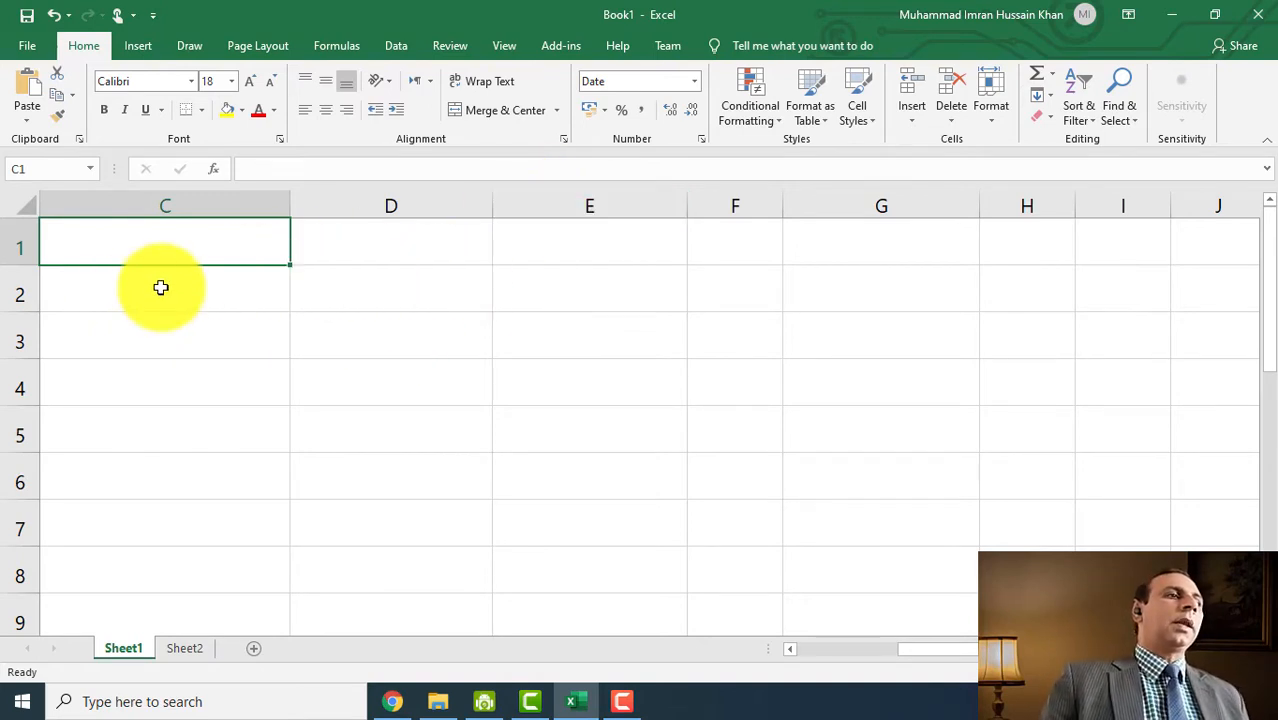
- Enter 2562535.2536588 in C1 and autofit column C to its contents
{"action": "type", "text": "2562535.2536588"}
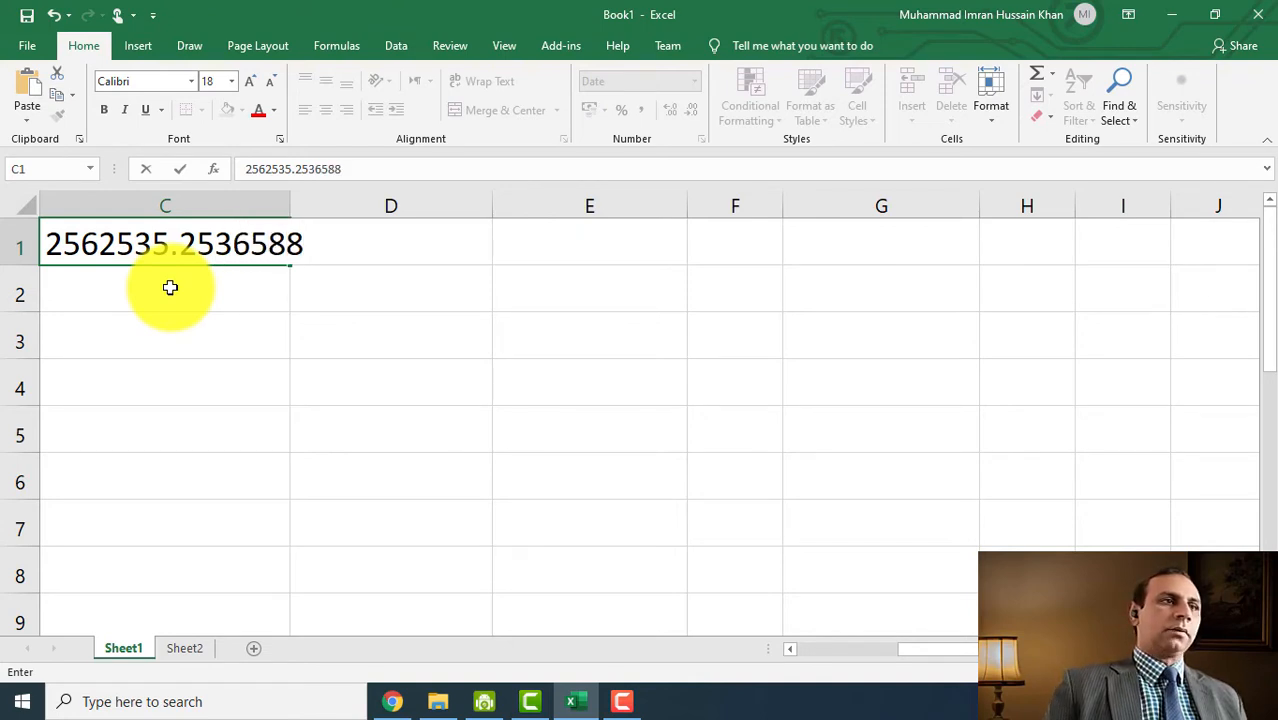
{"action": "key", "text": "Return"}
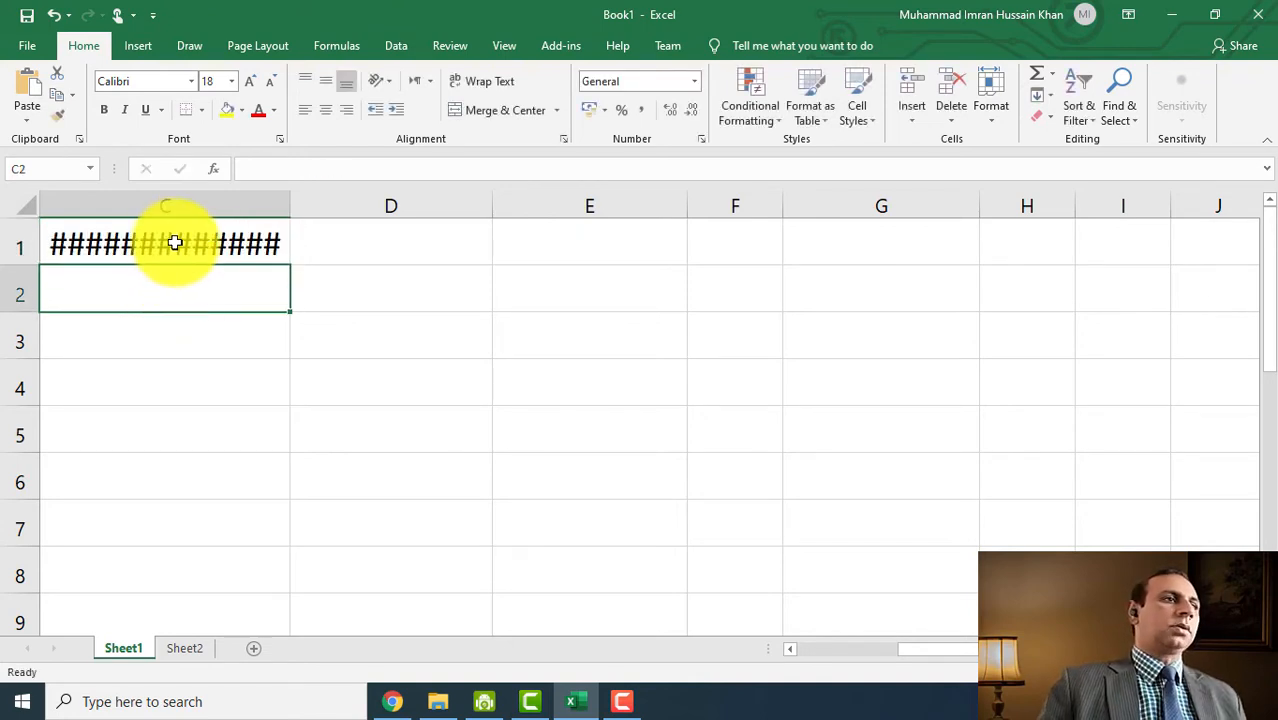
{"action": "left_click", "coordinate": [224, 248]}
{"action": "double_click", "coordinate": [288, 209]}
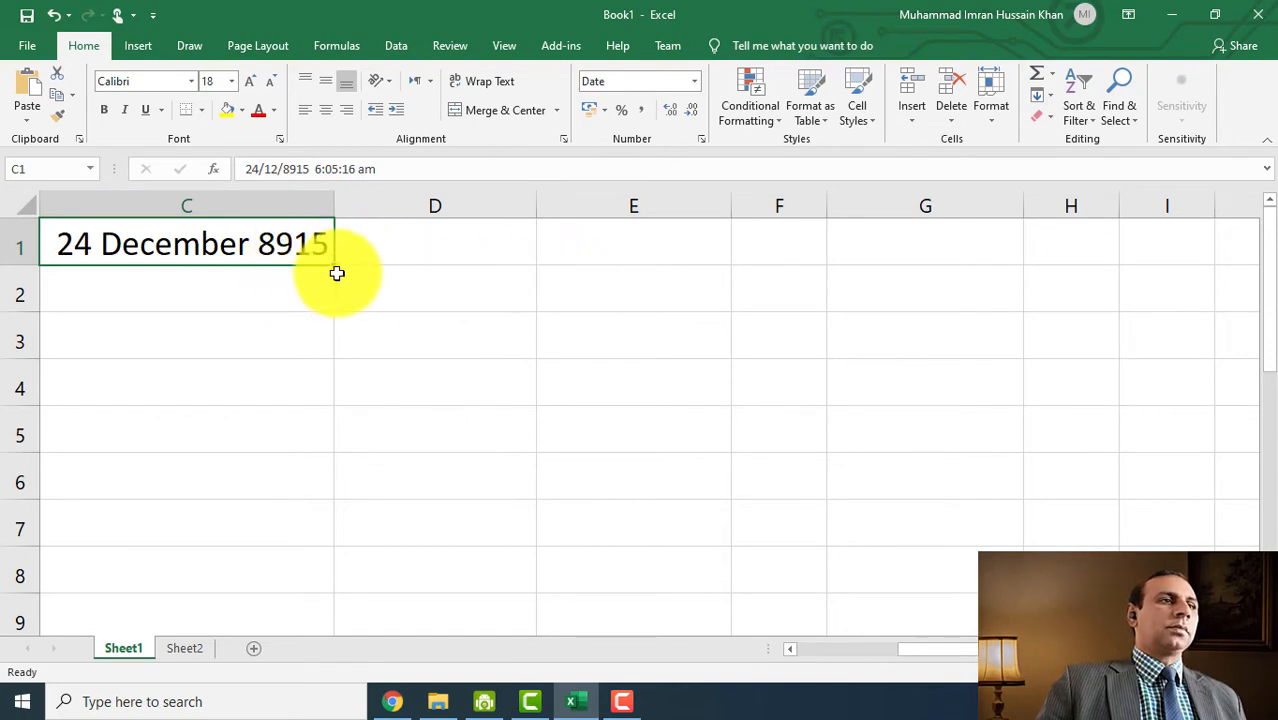
- Set C1 to General format and inspect its full stored value
{"action": "left_click", "coordinate": [697, 88]}
{"action": "left_click", "coordinate": [693, 108]}
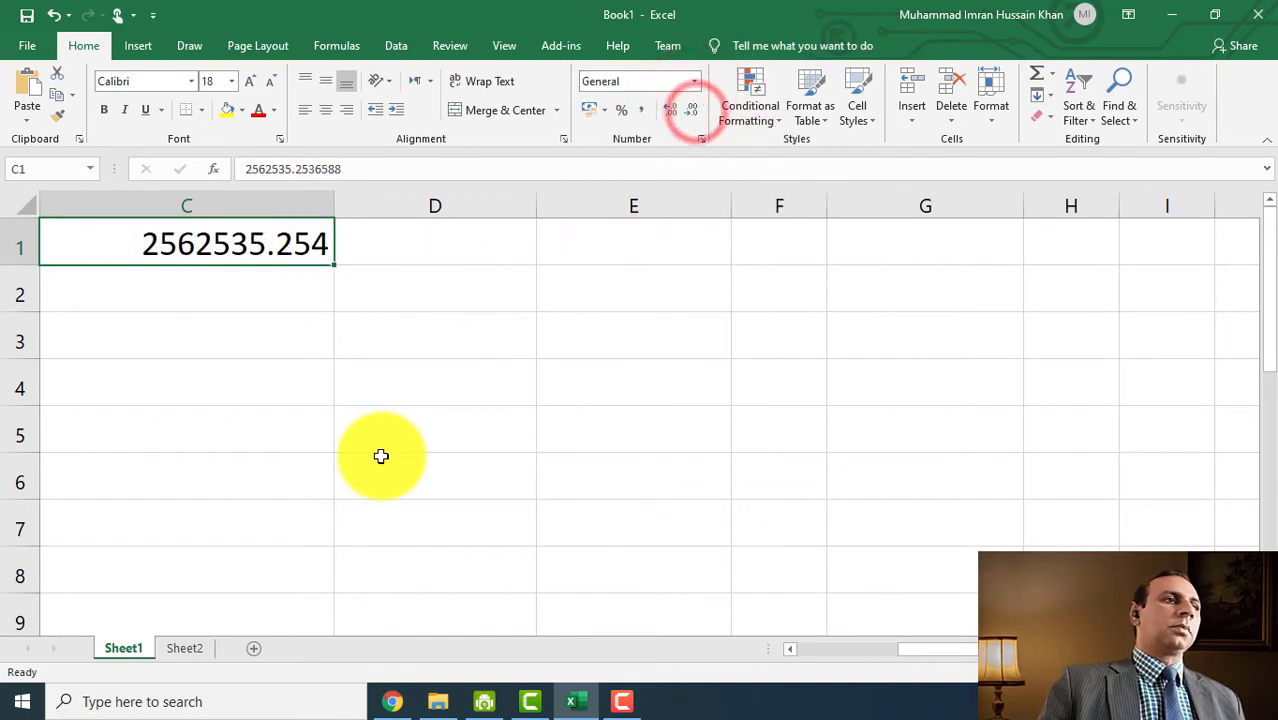
{"action": "left_click", "coordinate": [300, 285]}
{"action": "left_click", "coordinate": [264, 236]}
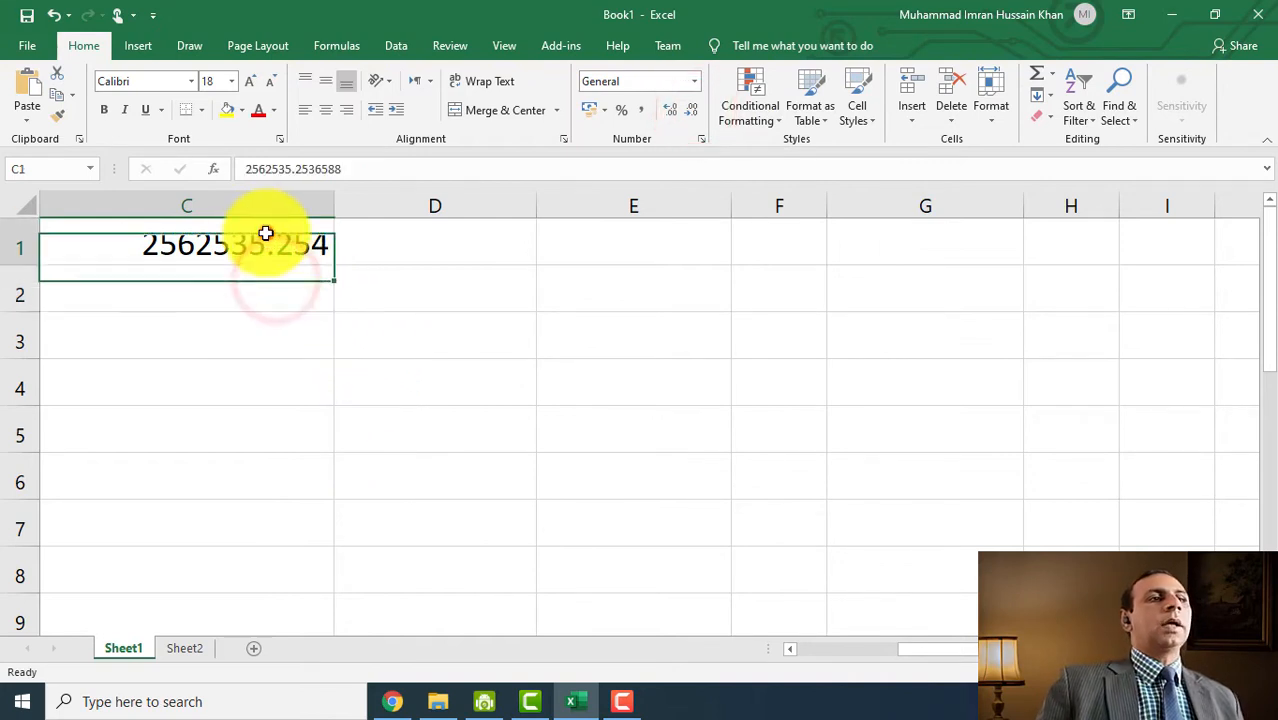
{"action": "left_click", "coordinate": [296, 169]}
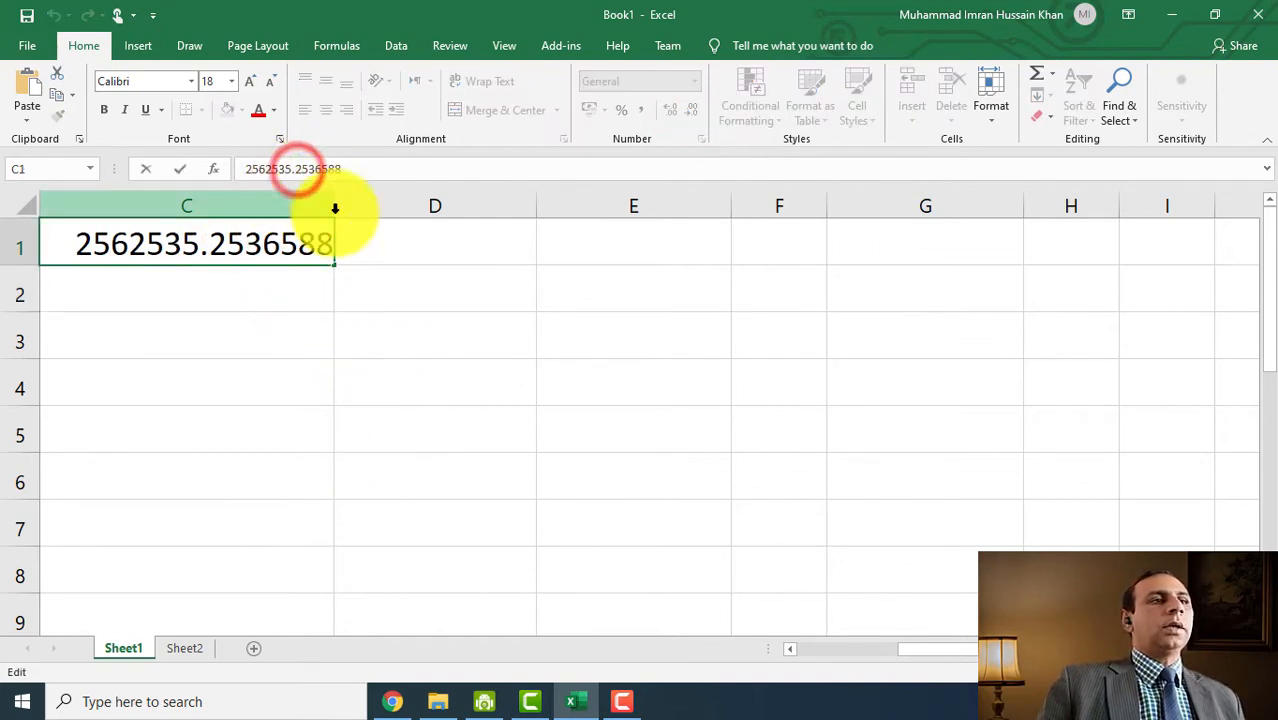
{"action": "left_click", "coordinate": [316, 256]}
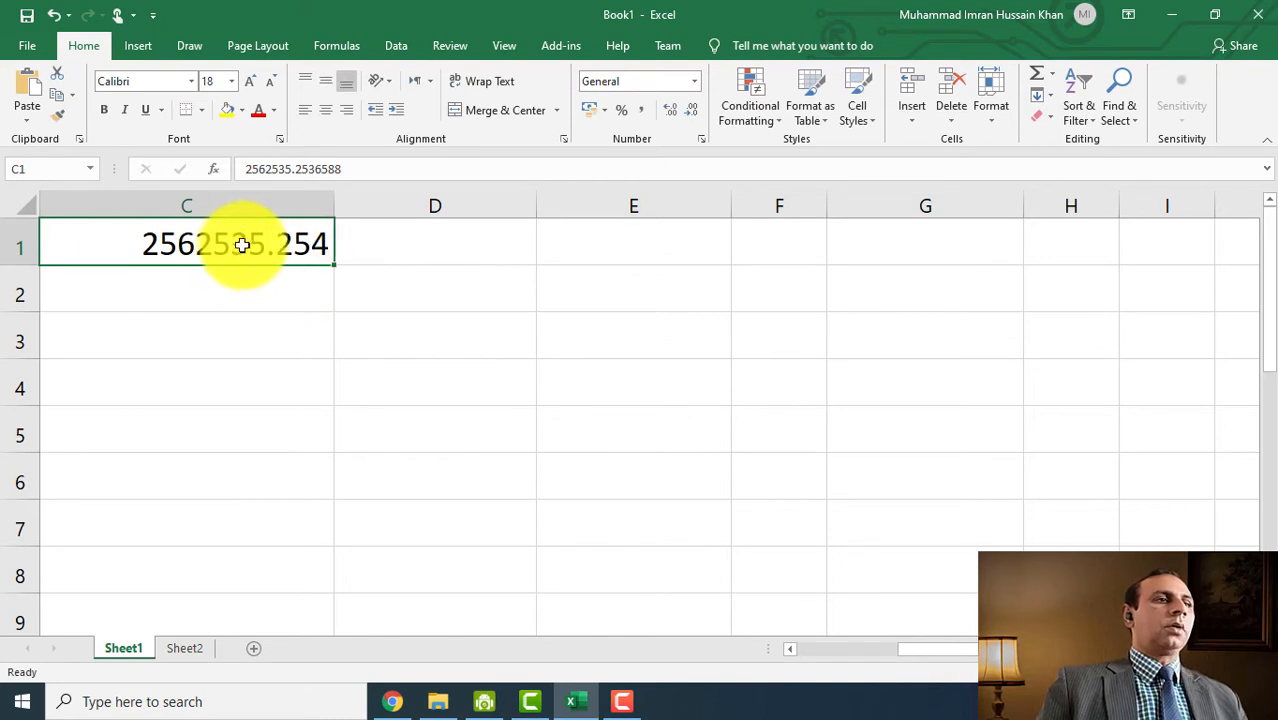
- Adjust C1 to two decimal places and apply Comma Style thousands separators
{"action": "left_click", "coordinate": [670, 110]}
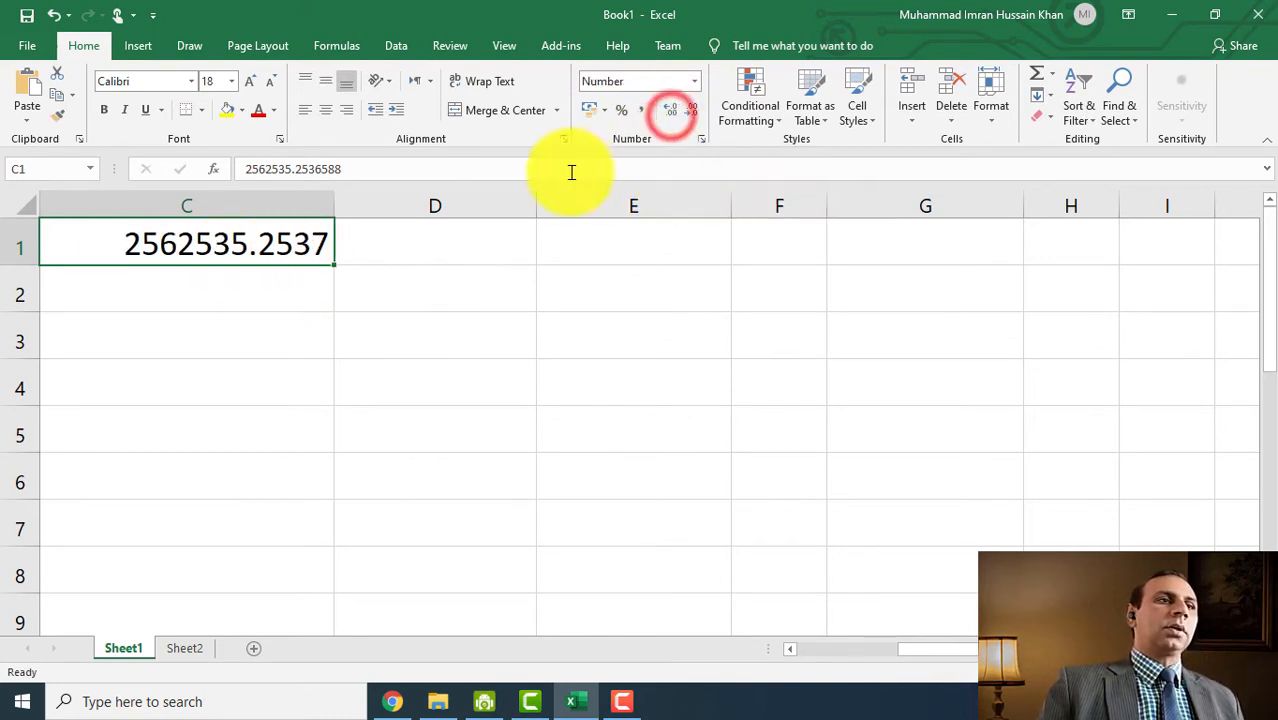
{"action": "left_click", "coordinate": [668, 111]}
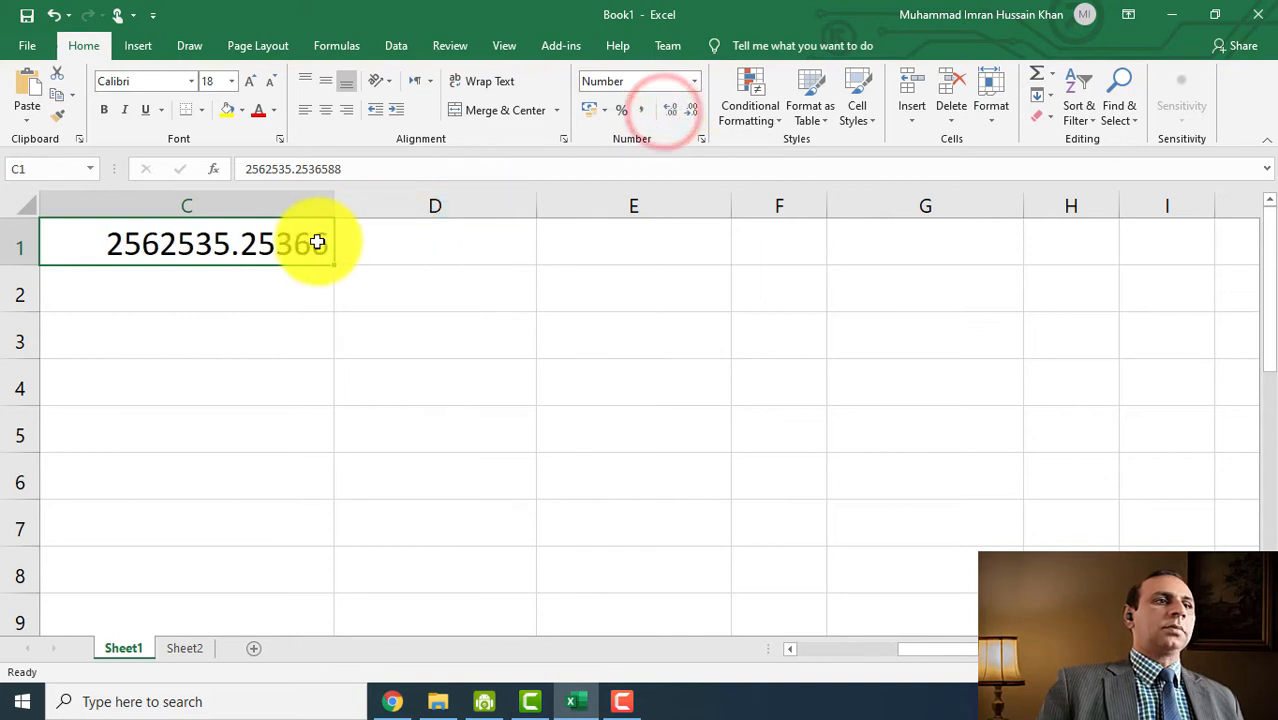
{"action": "left_click", "coordinate": [689, 112]}
{"action": "left_click", "coordinate": [689, 112]}
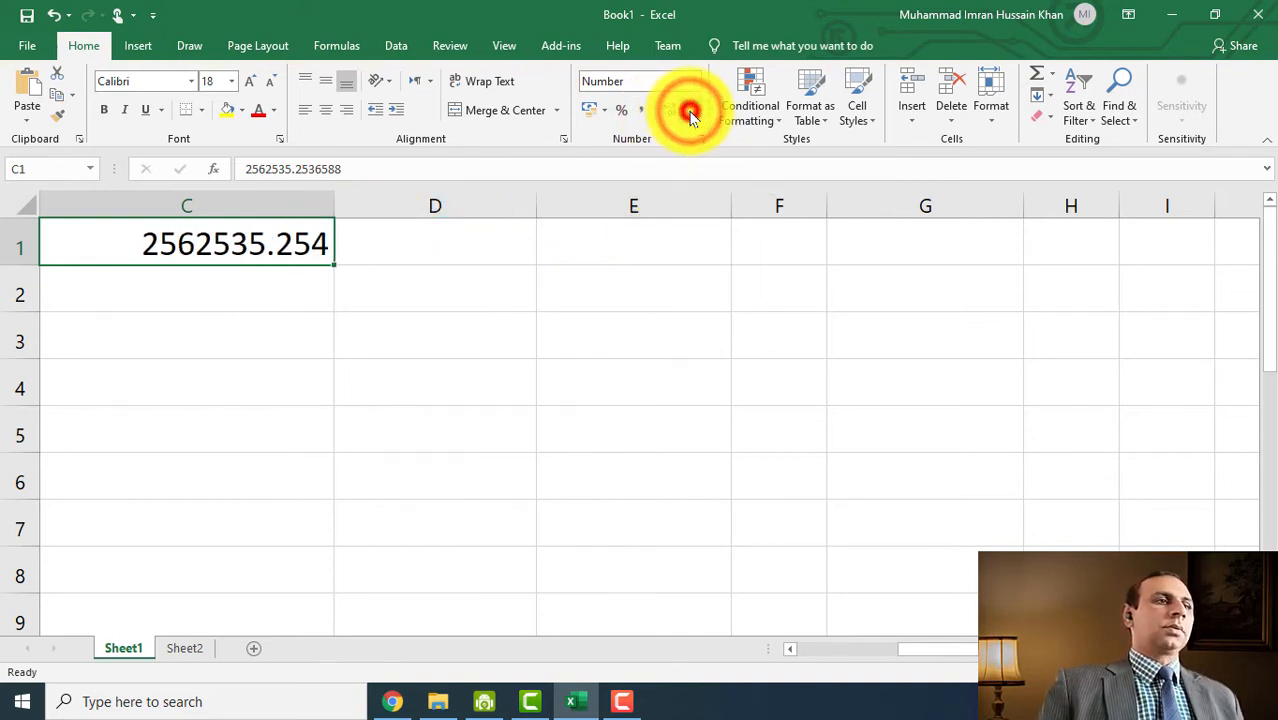
{"action": "left_click", "coordinate": [690, 114]}
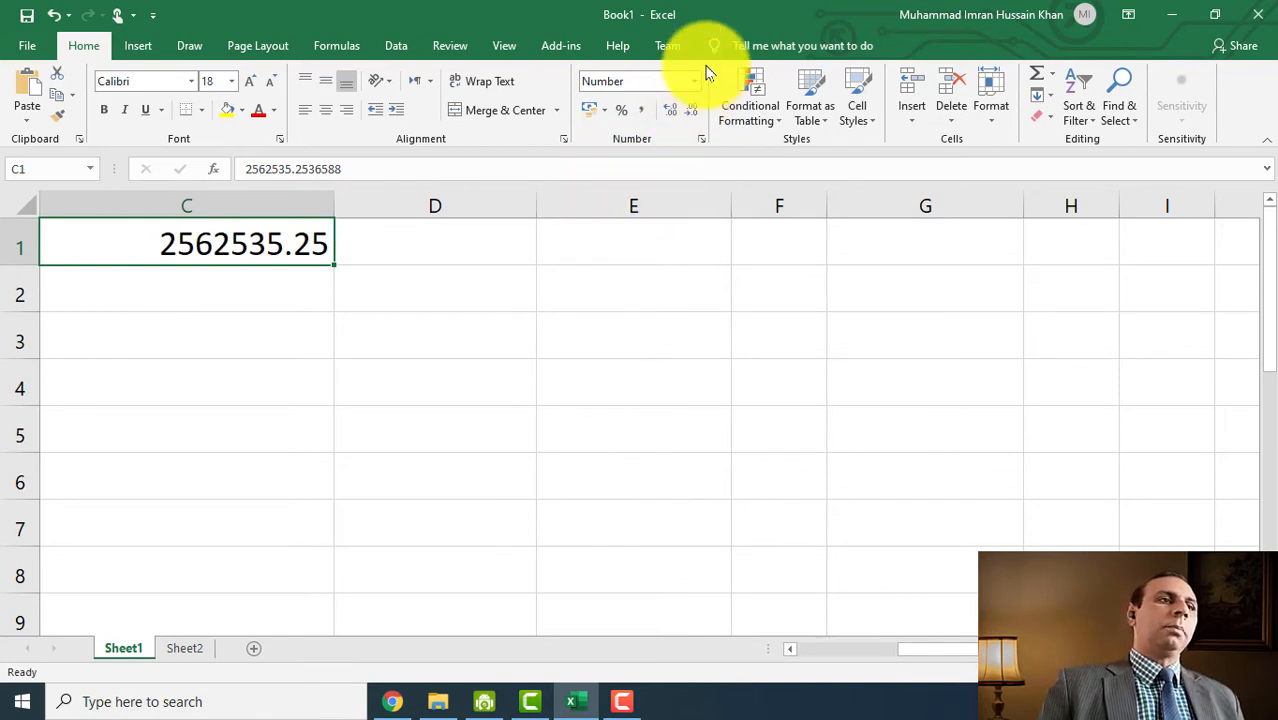
{"action": "left_click", "coordinate": [642, 112]}
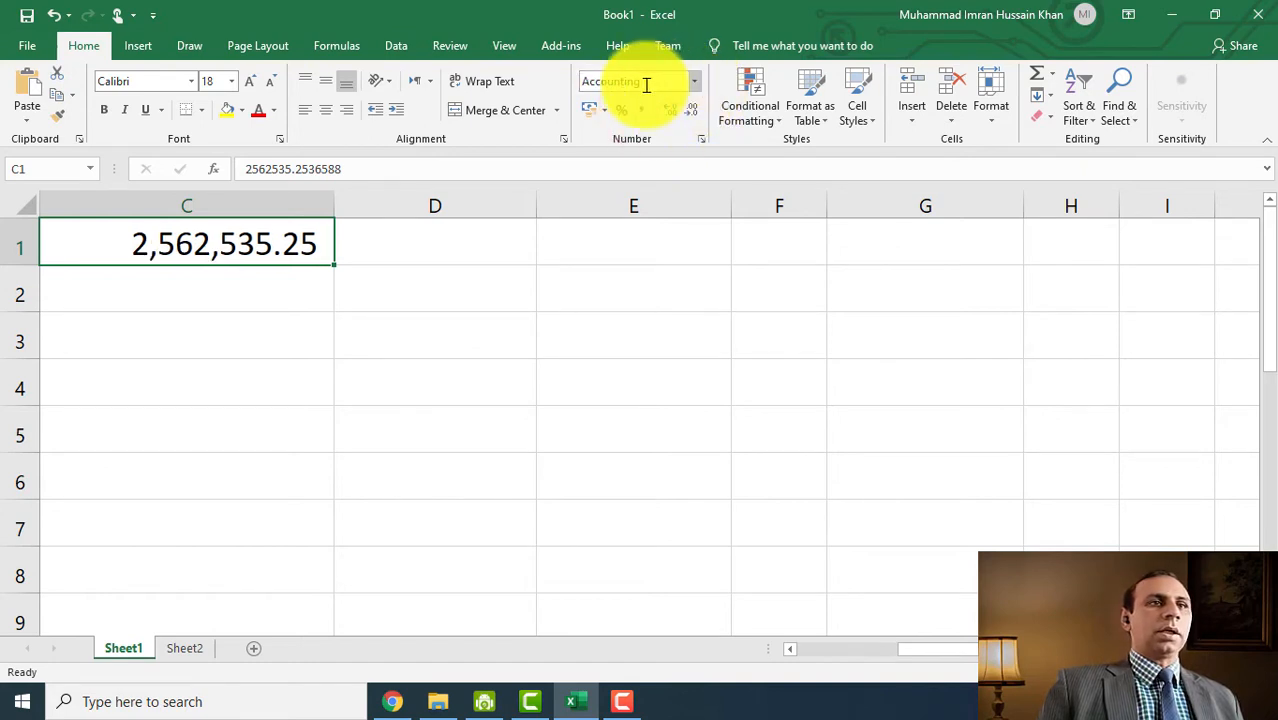
- Zoom in and cycle C1's accounting symbol through $, £ and finally €
{"action": "left_click", "coordinate": [130, 250]}
{"action": "scroll", "coordinate": [91, 256], "scroll_direction": "up", "scroll_amount": 4}
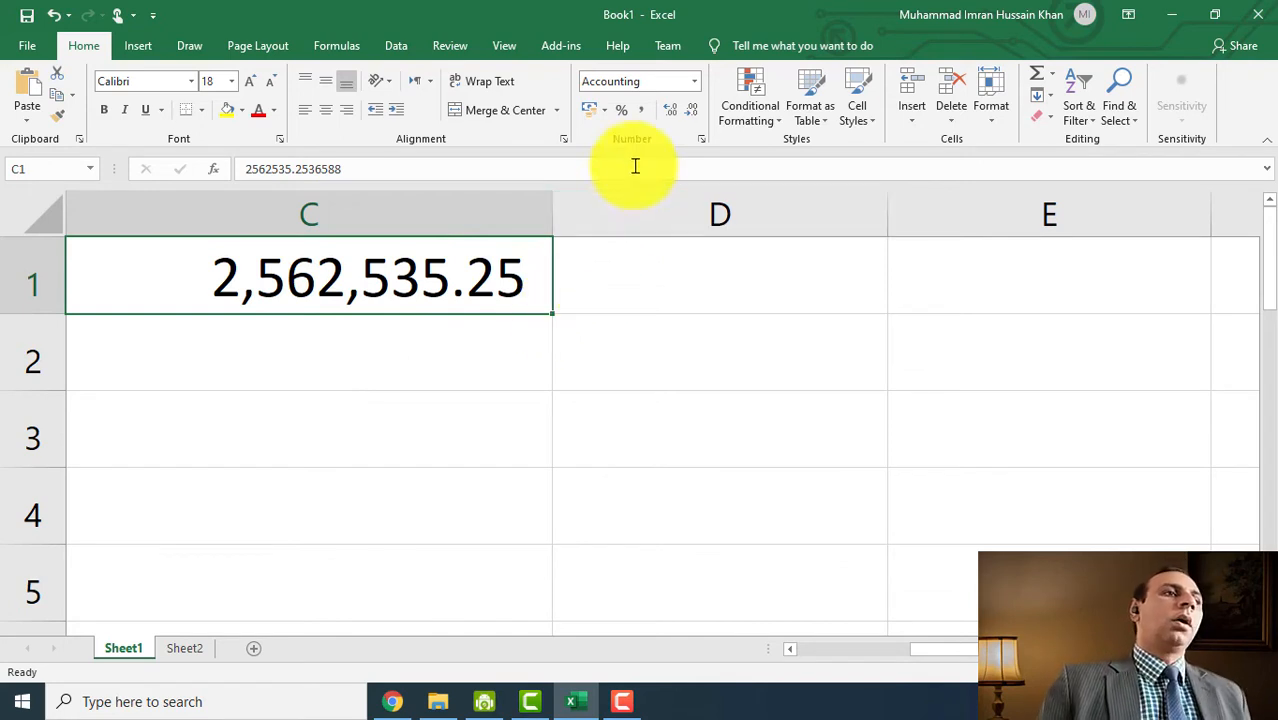
{"action": "left_click", "coordinate": [606, 113]}
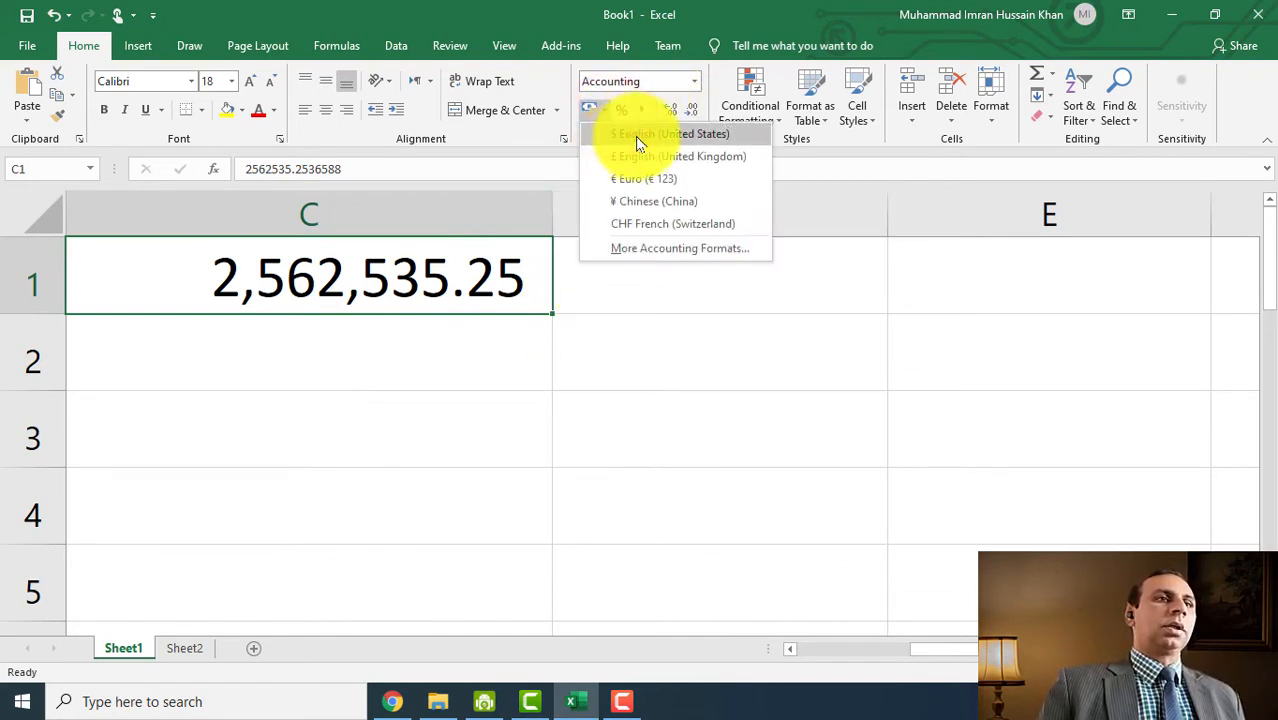
{"action": "left_click", "coordinate": [638, 135]}
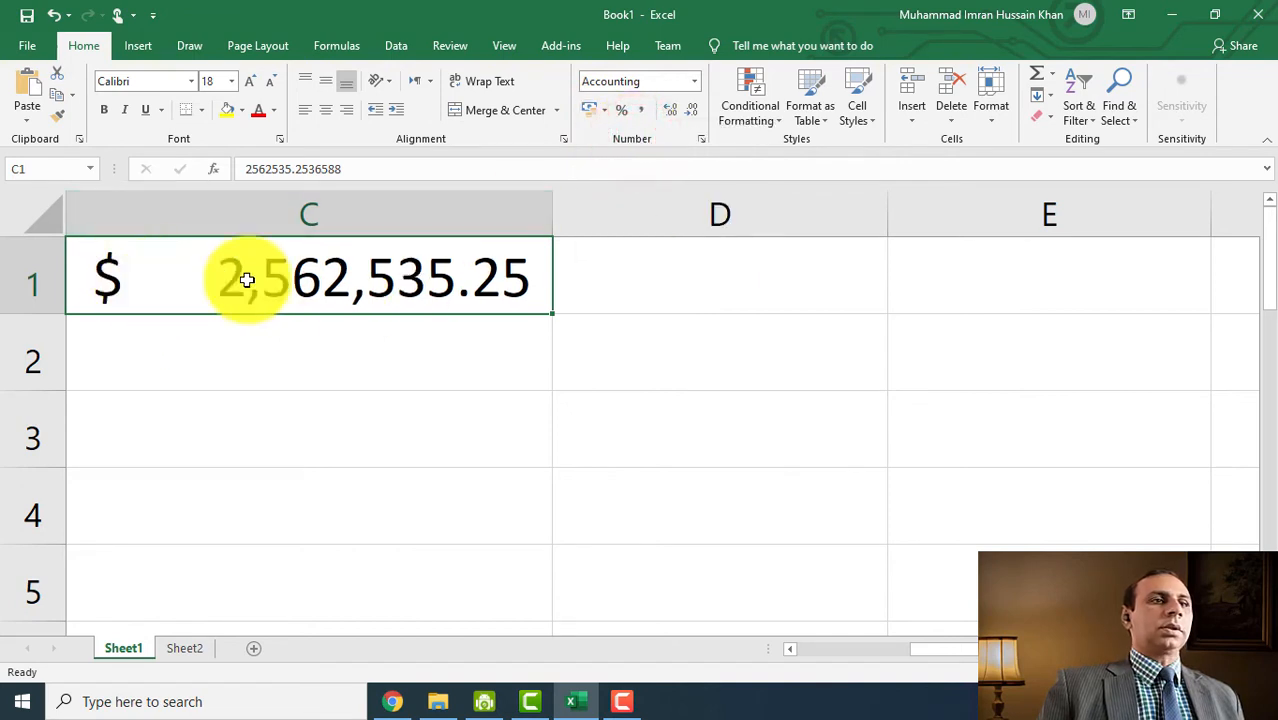
{"action": "left_click", "coordinate": [605, 111]}
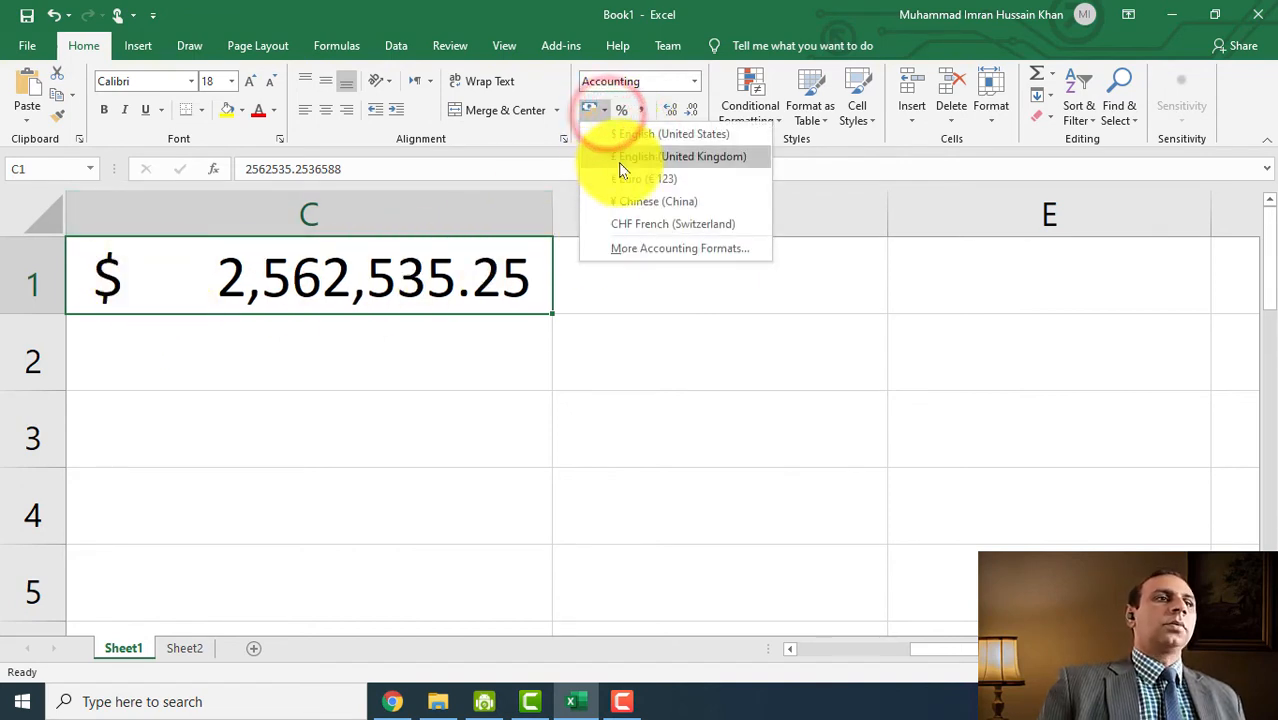
{"action": "left_click", "coordinate": [636, 160]}
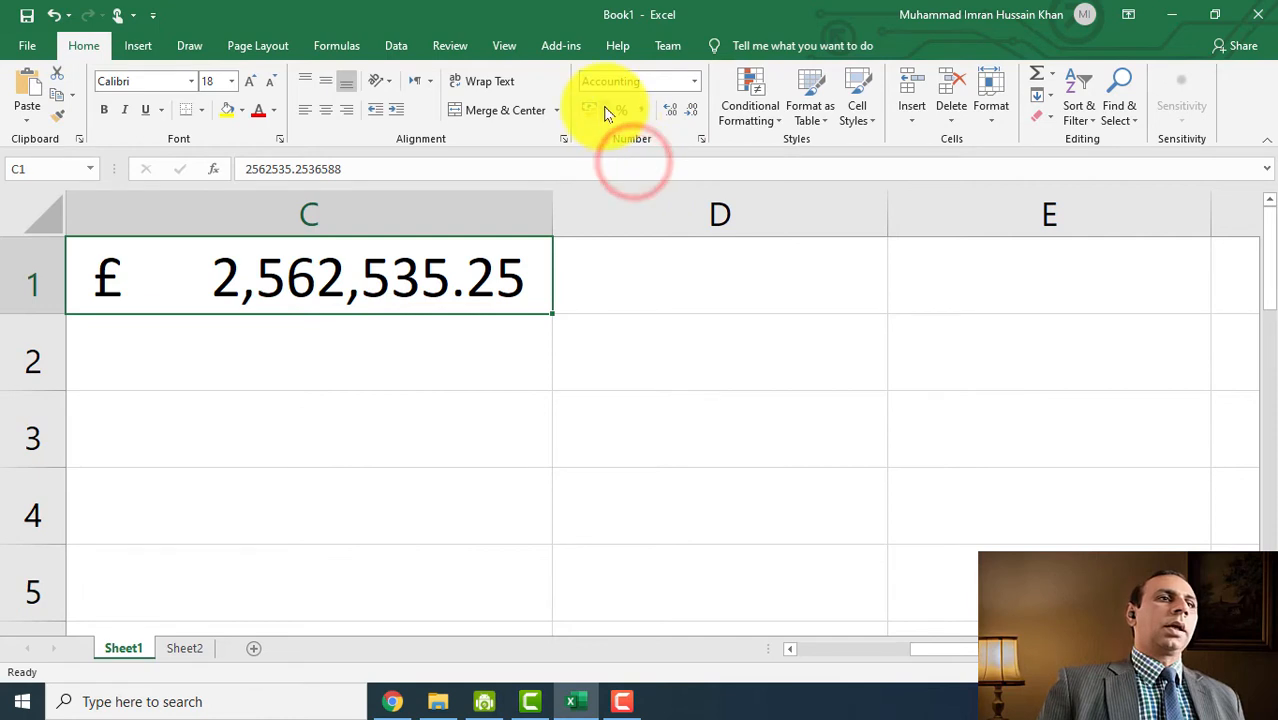
{"action": "left_click", "coordinate": [600, 108]}
{"action": "left_click", "coordinate": [633, 182]}
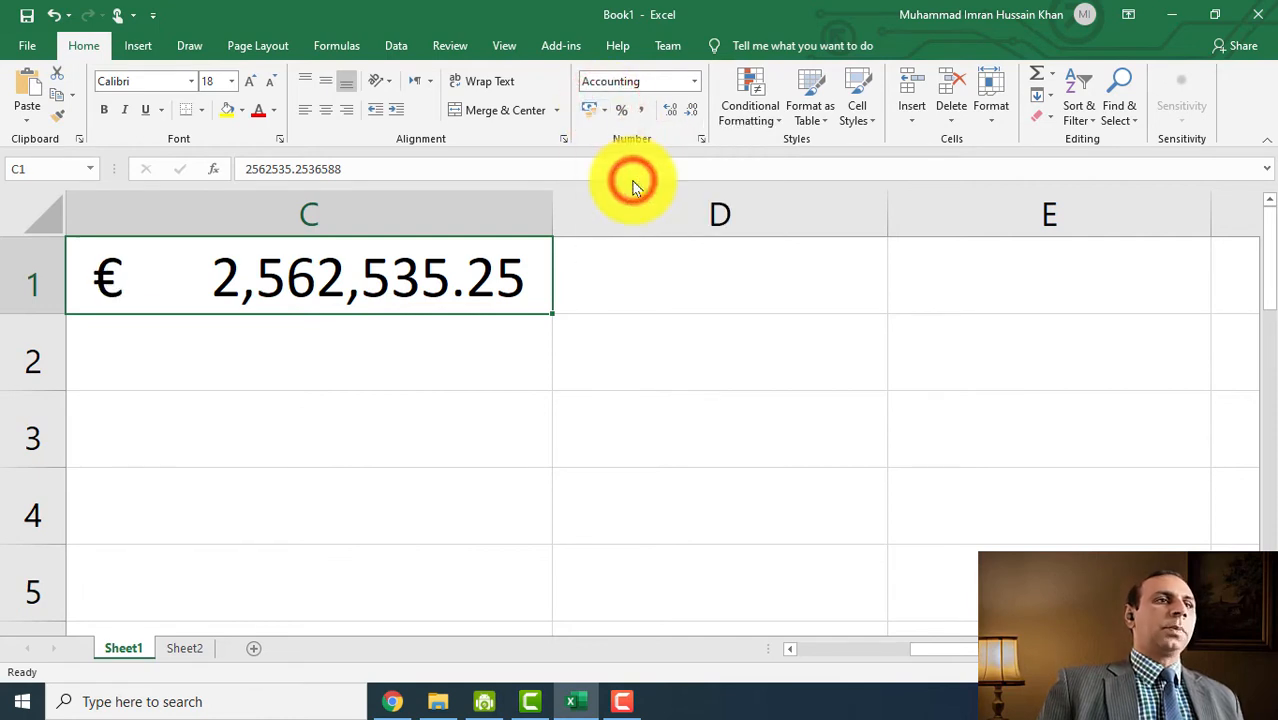
{"action": "left_click", "coordinate": [610, 116]}
{"action": "left_click", "coordinate": [643, 247]}
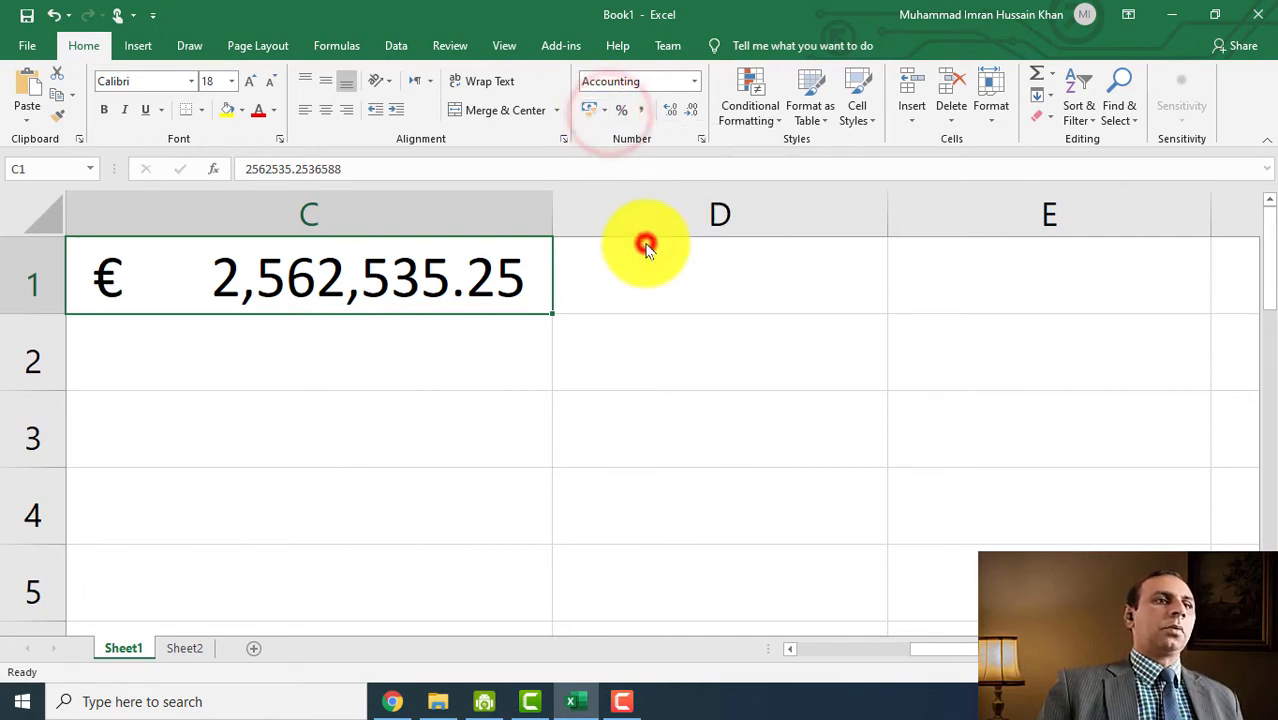
- Choose Rs as the accounting symbol so C1 shows Rs 2,562,535.25
{"action": "left_click", "coordinate": [790, 242]}
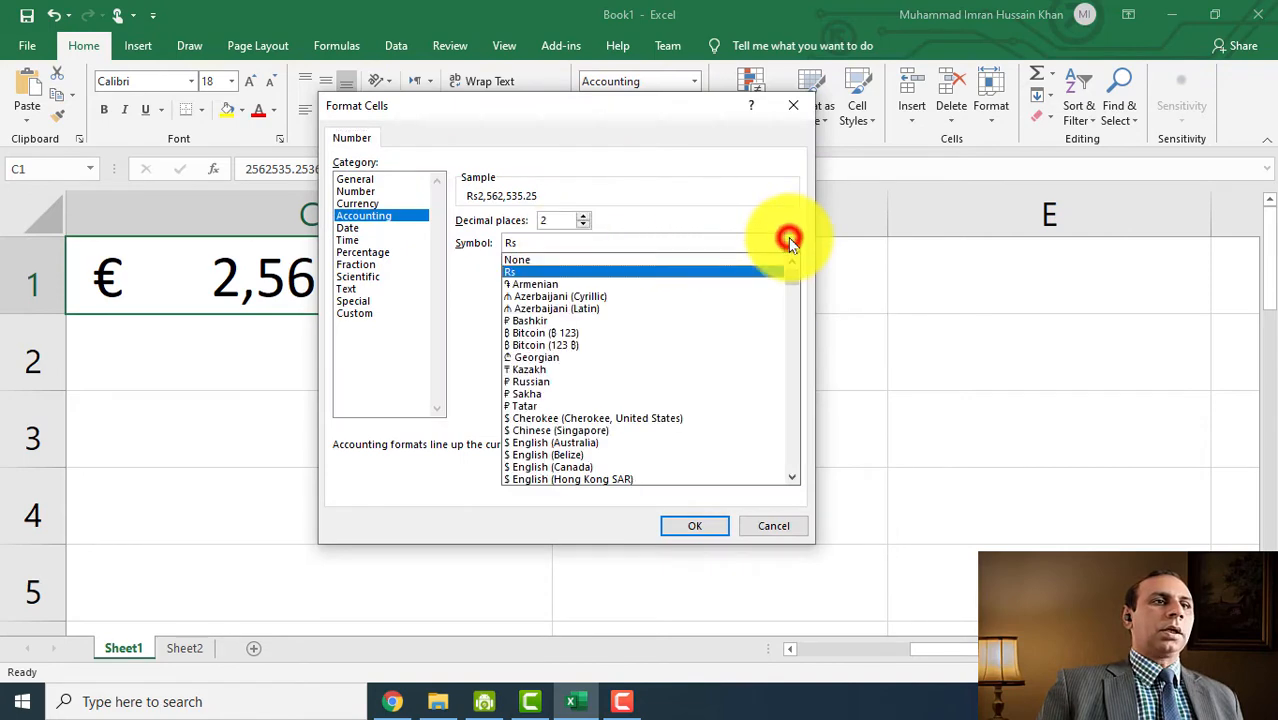
{"action": "left_click", "coordinate": [556, 273]}
{"action": "left_click", "coordinate": [699, 521]}
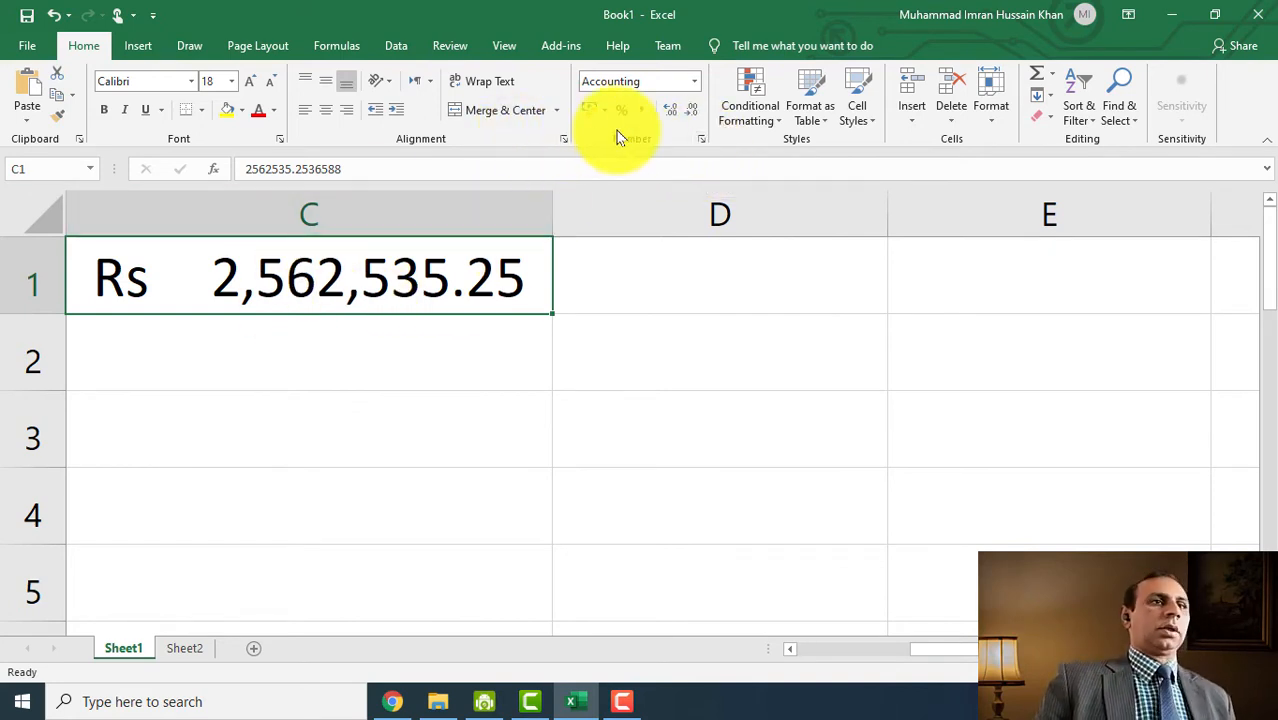
{"action": "left_click", "coordinate": [694, 84]}
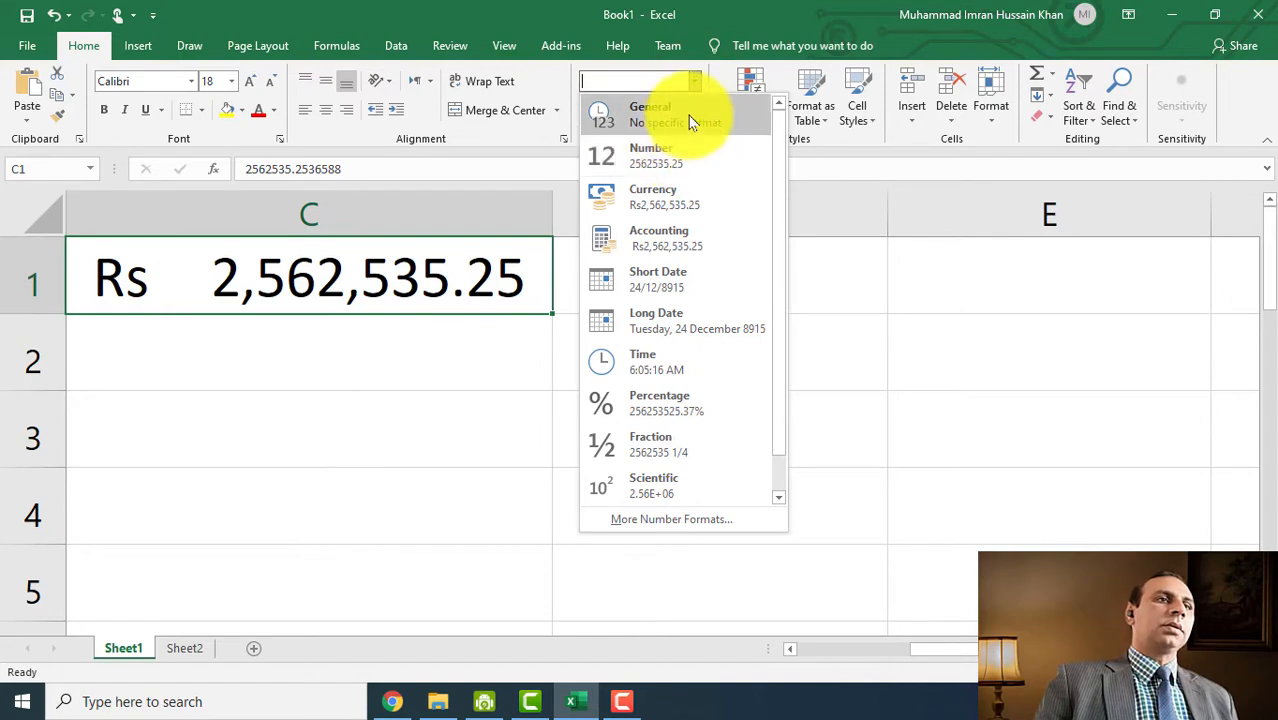
{"action": "left_click", "coordinate": [688, 115]}
{"action": "left_click", "coordinate": [694, 84]}
{"action": "left_click", "coordinate": [650, 155]}
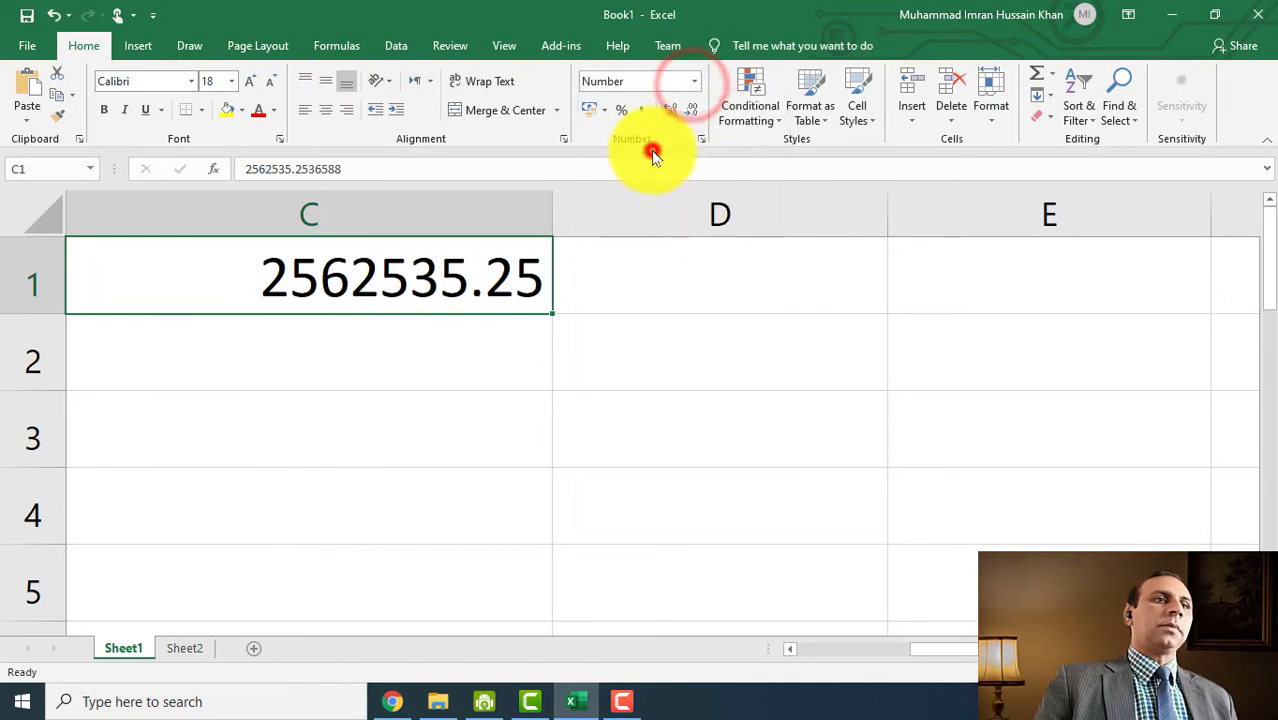
{"action": "left_click", "coordinate": [686, 82]}
{"action": "left_click", "coordinate": [692, 84]}
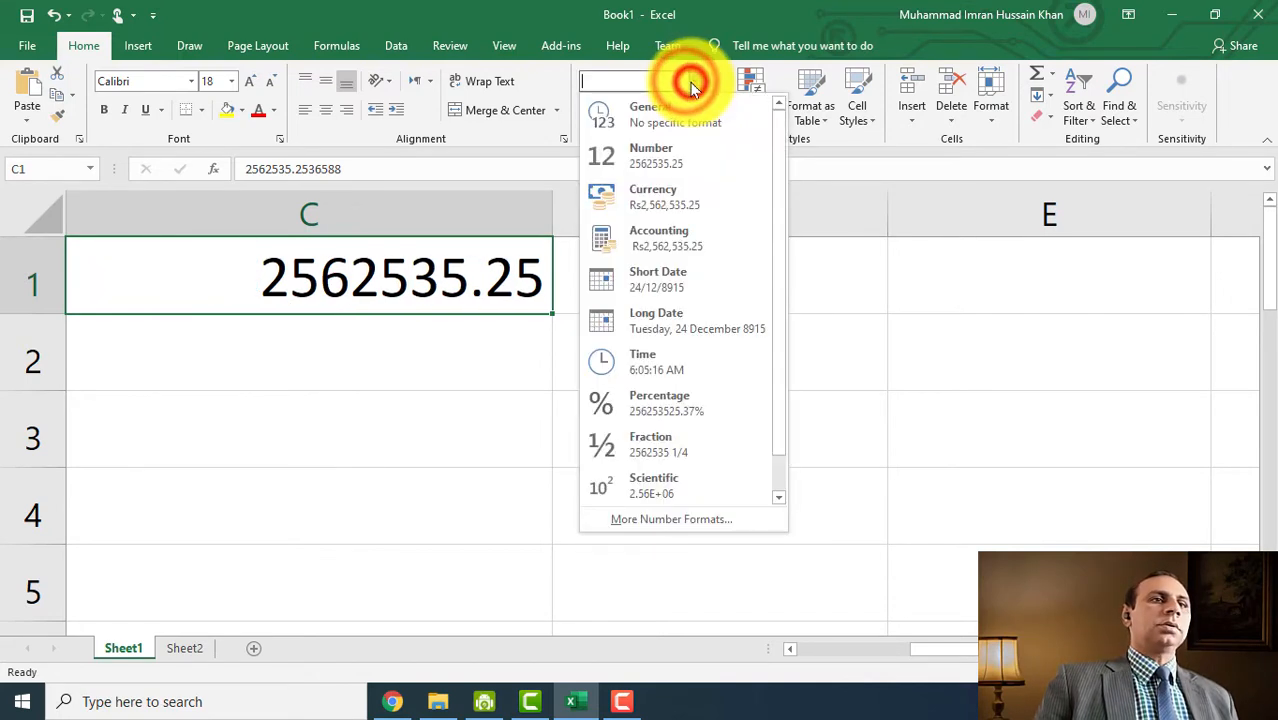
{"action": "left_click", "coordinate": [680, 196]}
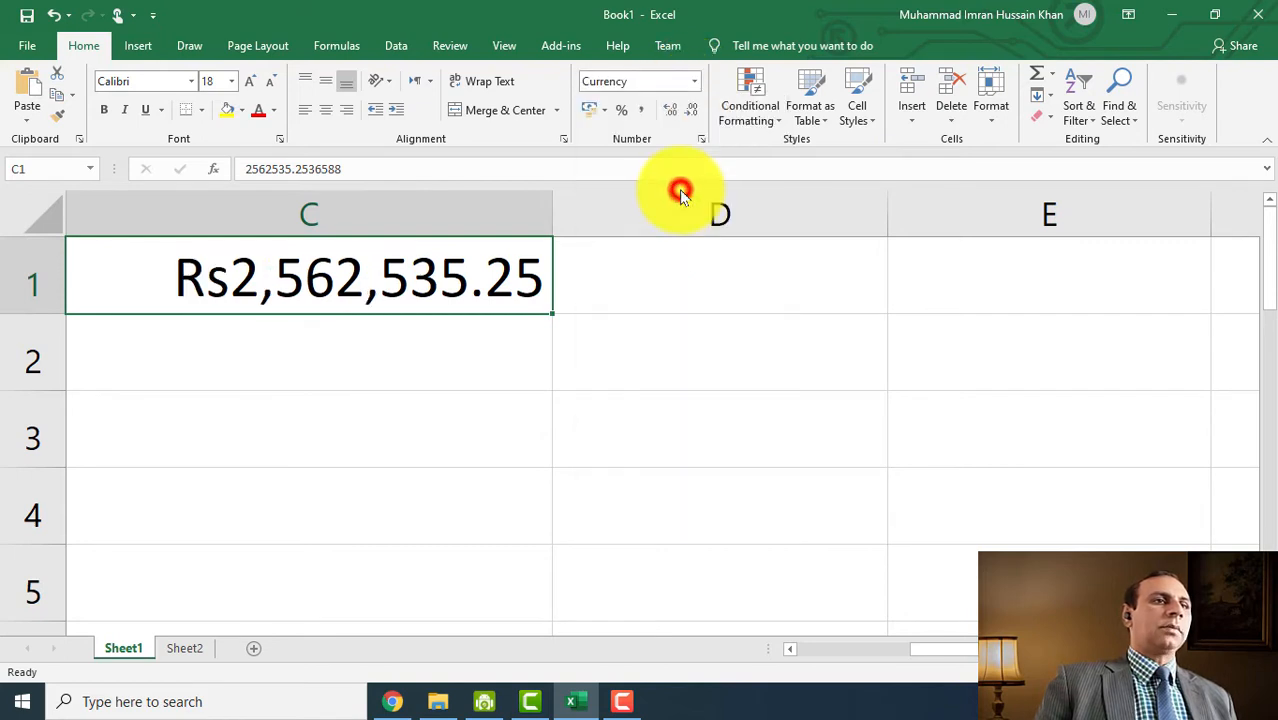
{"action": "left_click", "coordinate": [698, 86]}
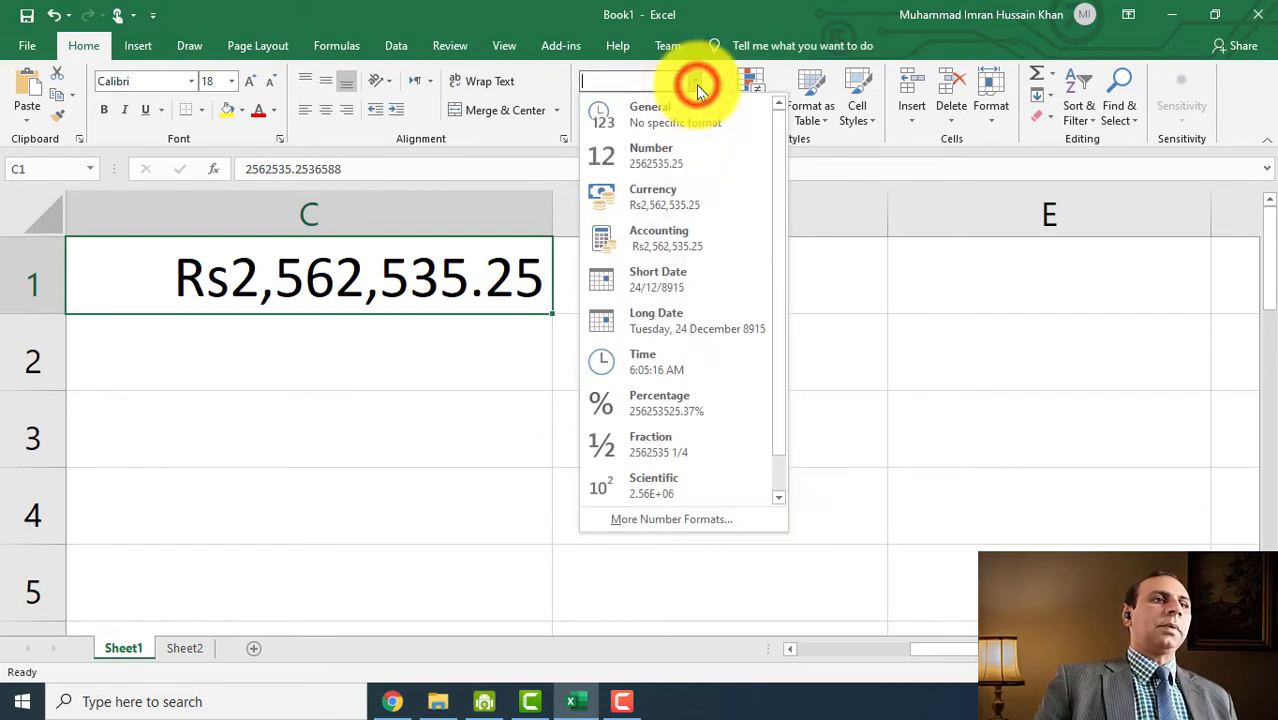
{"action": "left_click", "coordinate": [698, 86]}
{"action": "left_click", "coordinate": [698, 86]}
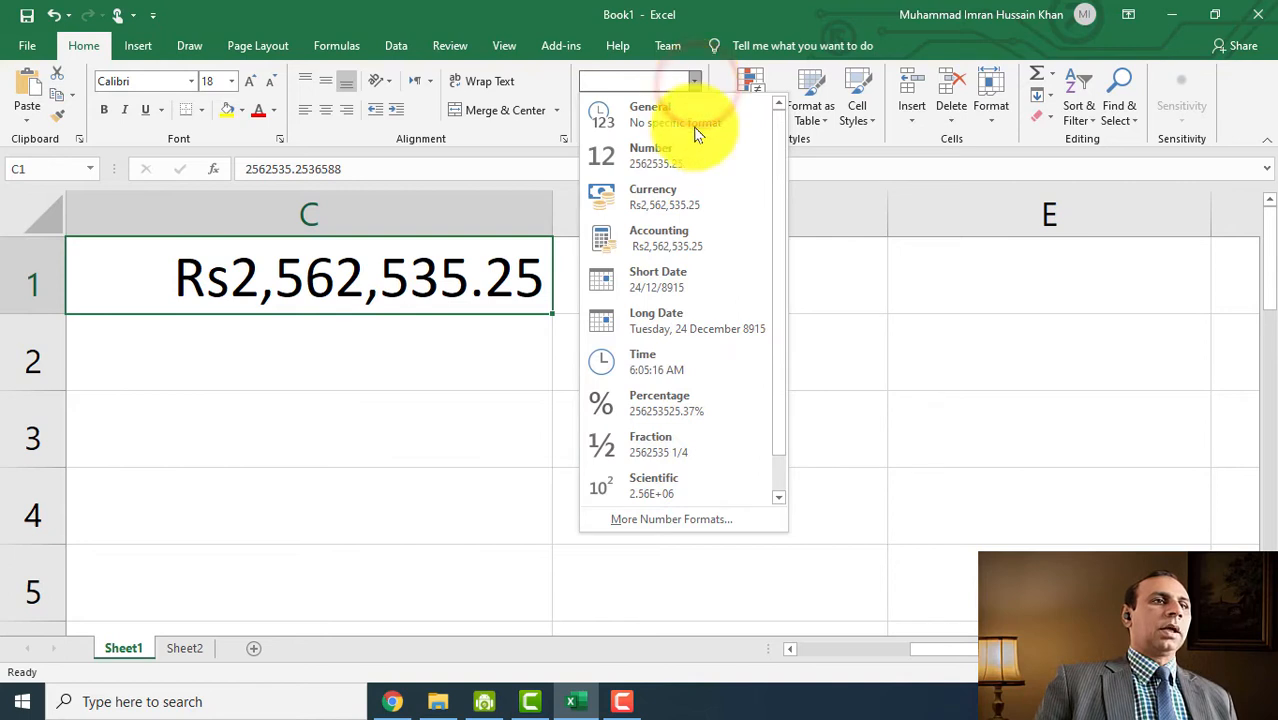
{"action": "left_click", "coordinate": [688, 236]}
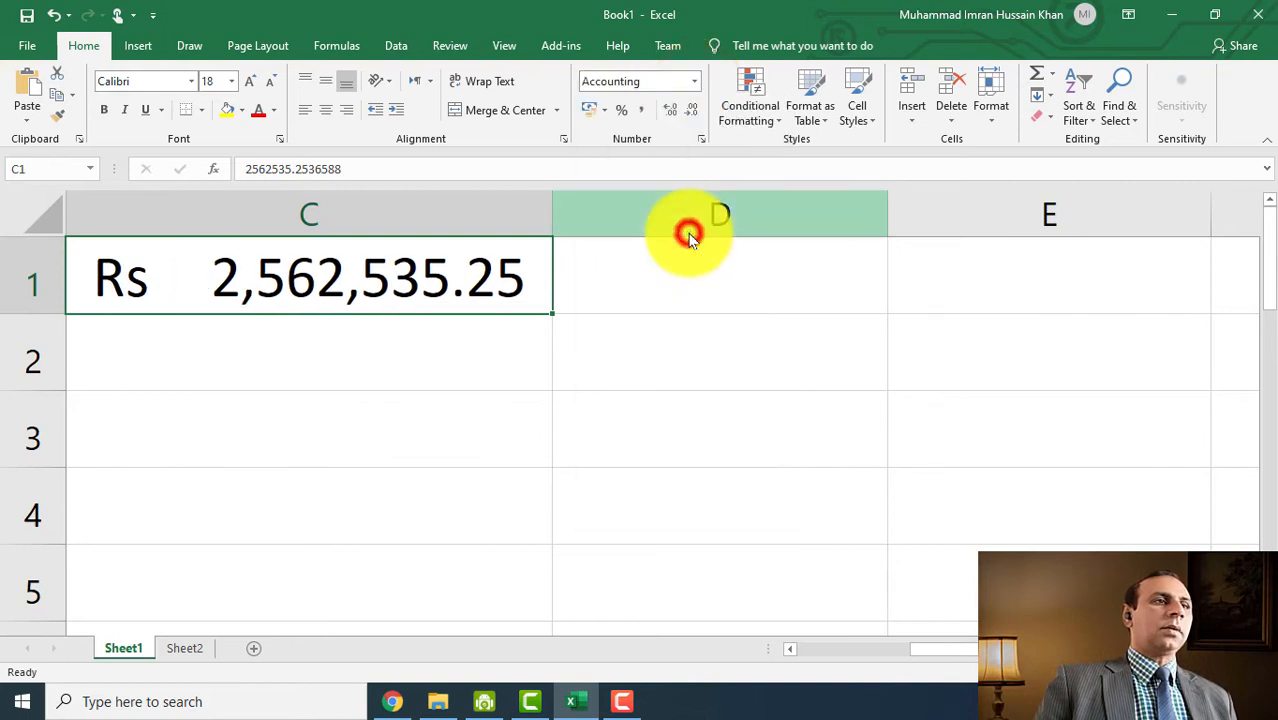
{"action": "left_click", "coordinate": [694, 81]}
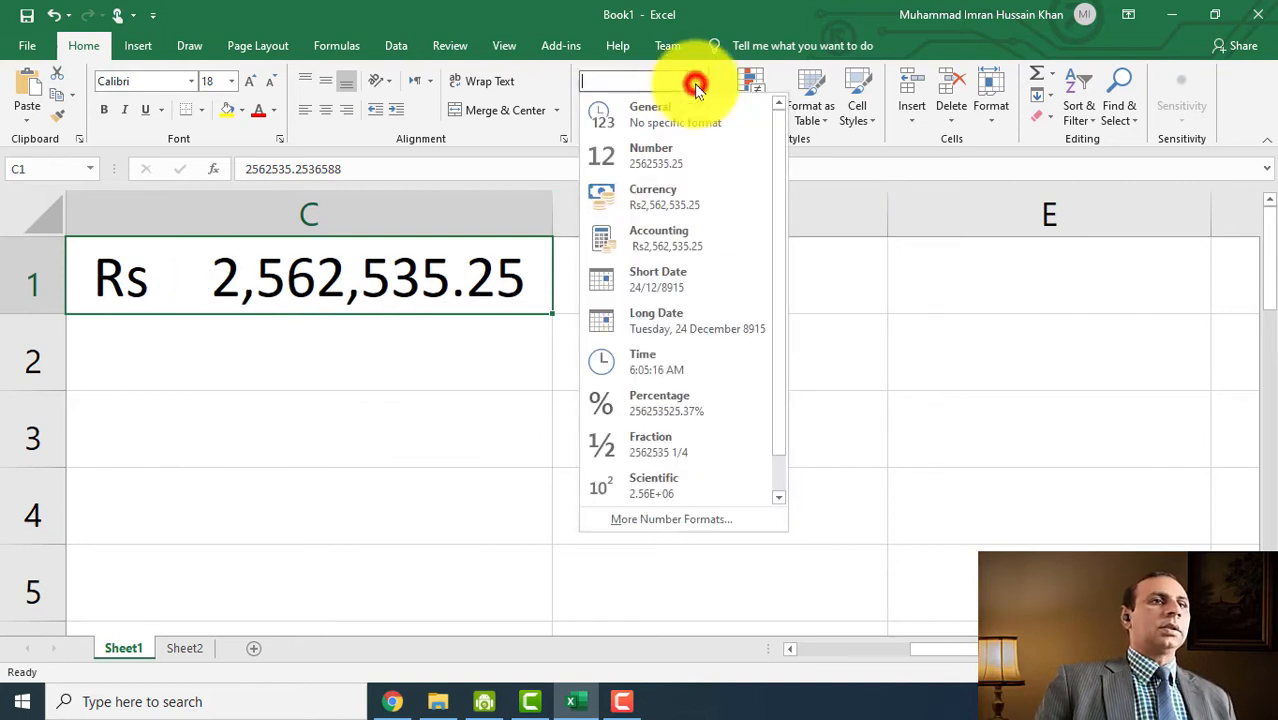
{"action": "left_click", "coordinate": [662, 192]}
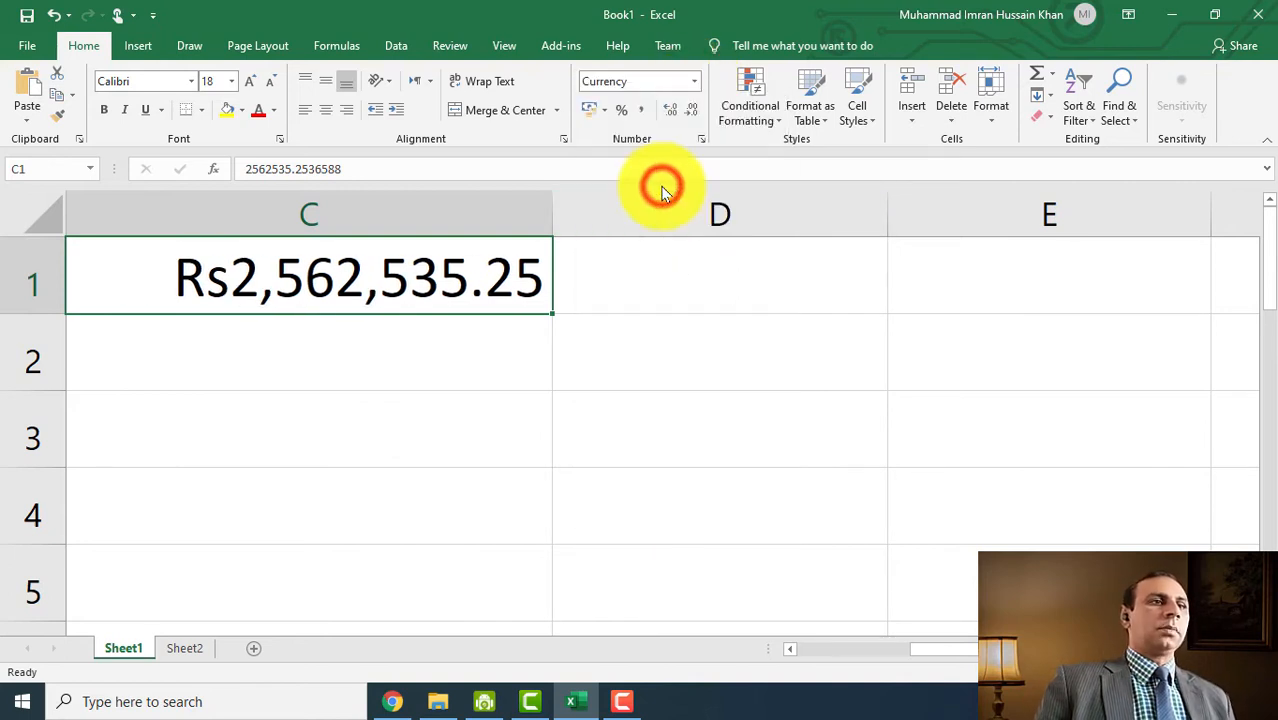
{"action": "left_click", "coordinate": [695, 84]}
{"action": "left_click", "coordinate": [697, 244]}
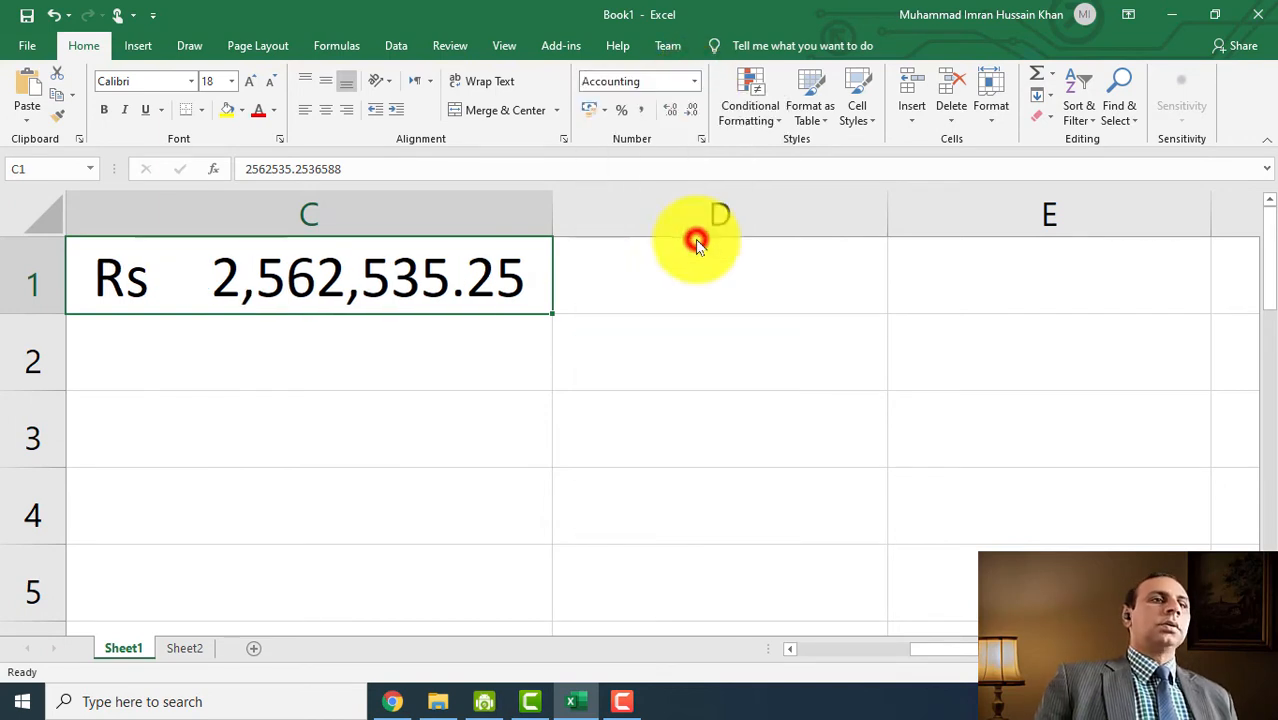
{"action": "left_click", "coordinate": [616, 330]}
{"action": "left_click", "coordinate": [678, 275]}
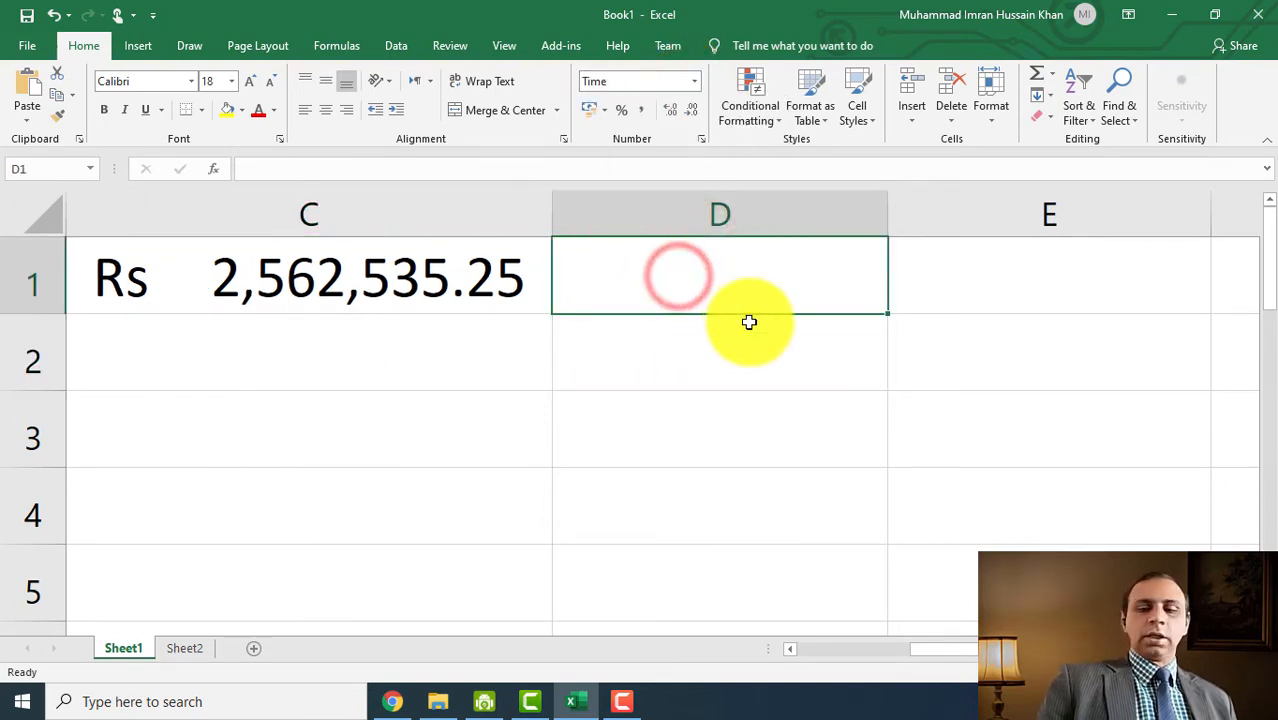
- Reset D1 to General format and enter the date 04/12/2020
{"action": "left_click", "coordinate": [690, 84]}
{"action": "left_click", "coordinate": [691, 87]}
{"action": "left_click", "coordinate": [692, 84]}
{"action": "left_click", "coordinate": [679, 110]}
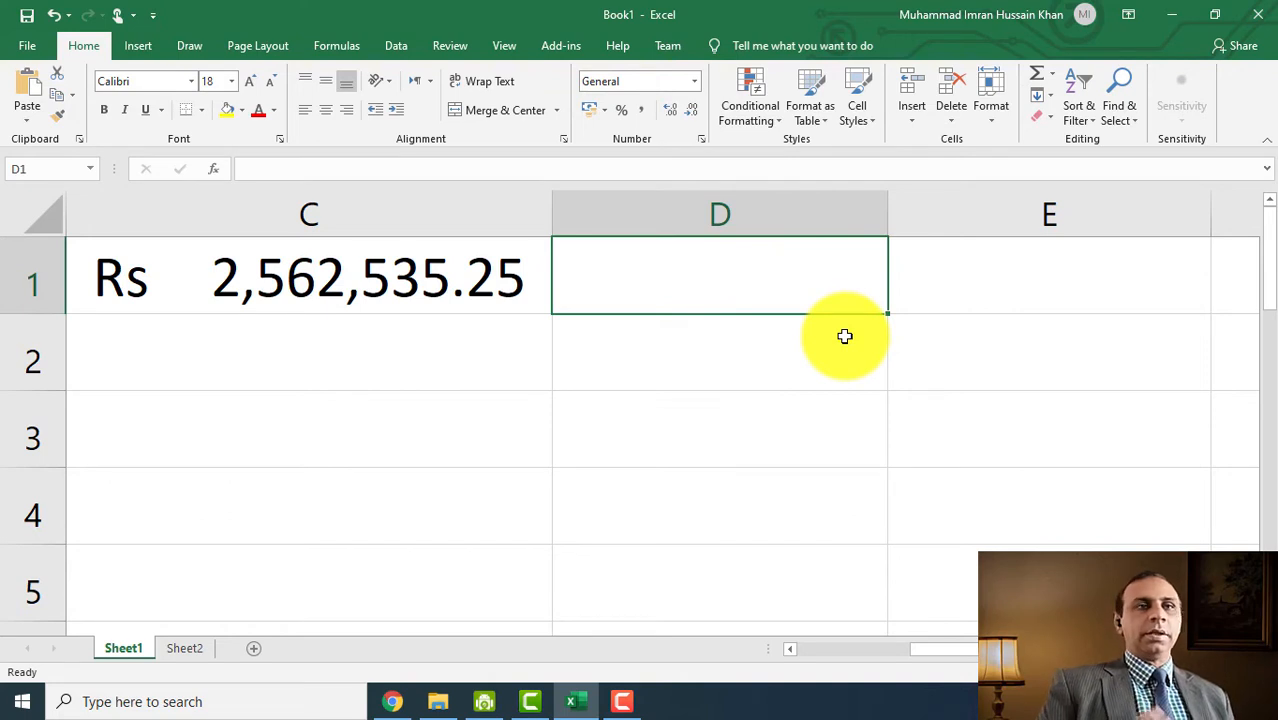
{"action": "type", "text": "04/12/2"}
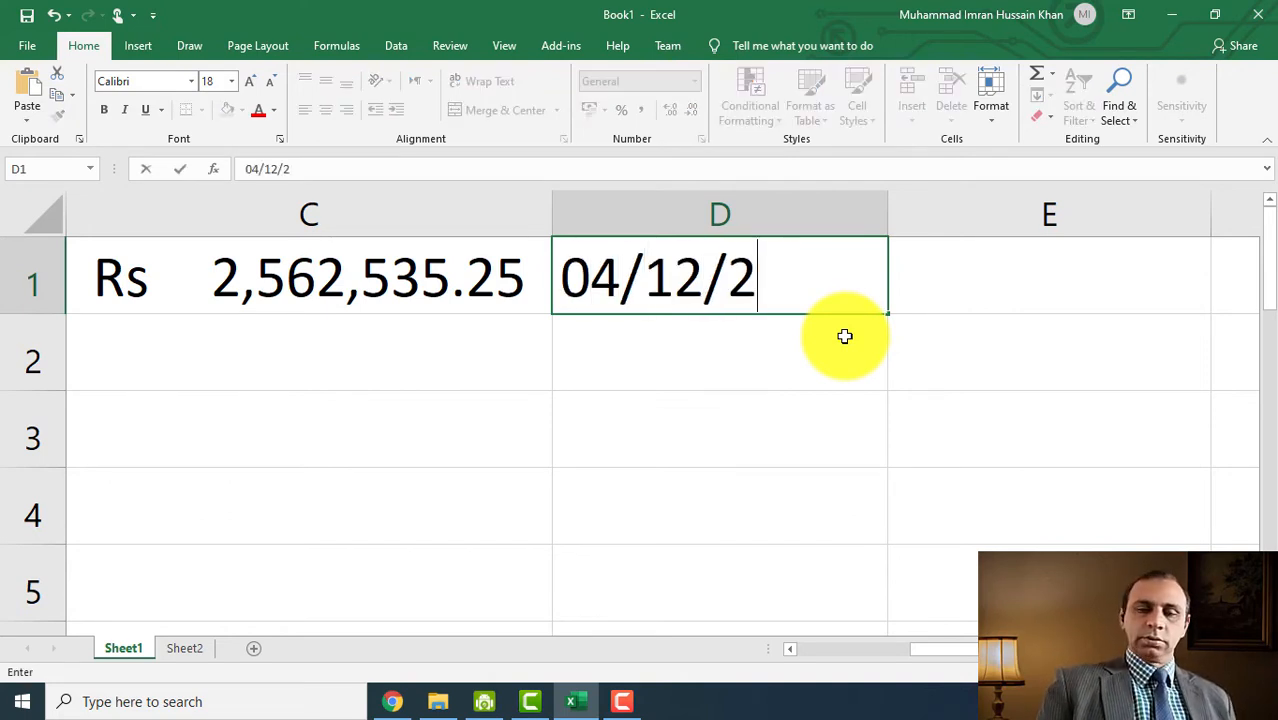
{"action": "type", "text": "020"}
{"action": "key", "text": "Return"}
- Show D1's date in Long Date form as Friday, 4 December 2020
{"action": "left_click", "coordinate": [750, 242]}
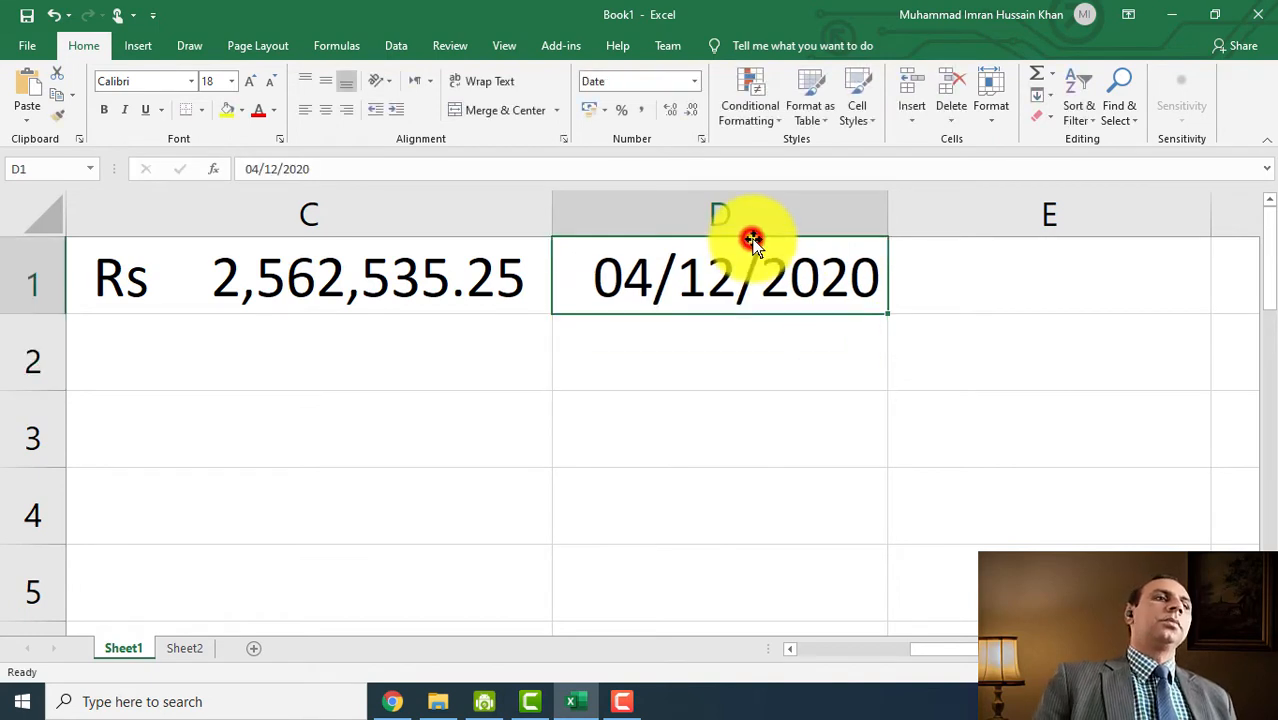
{"action": "left_click", "coordinate": [694, 84]}
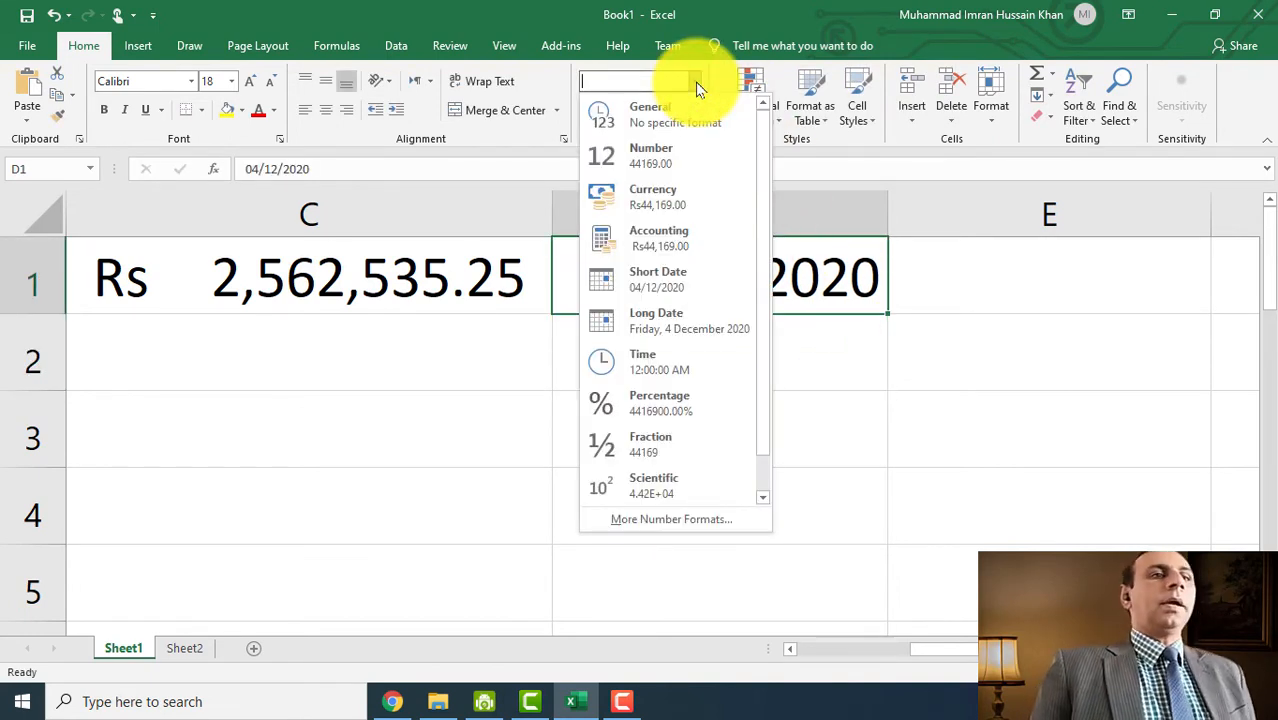
{"action": "left_click", "coordinate": [686, 318]}
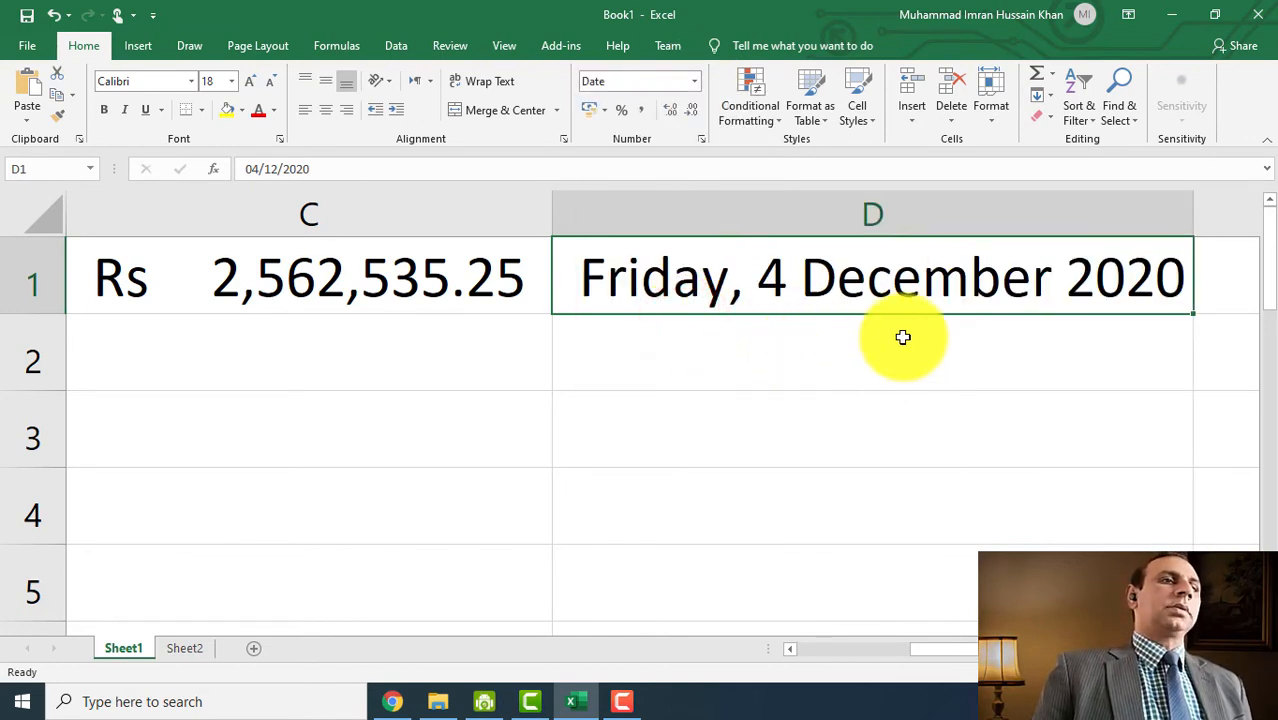
{"action": "left_click", "coordinate": [694, 81]}
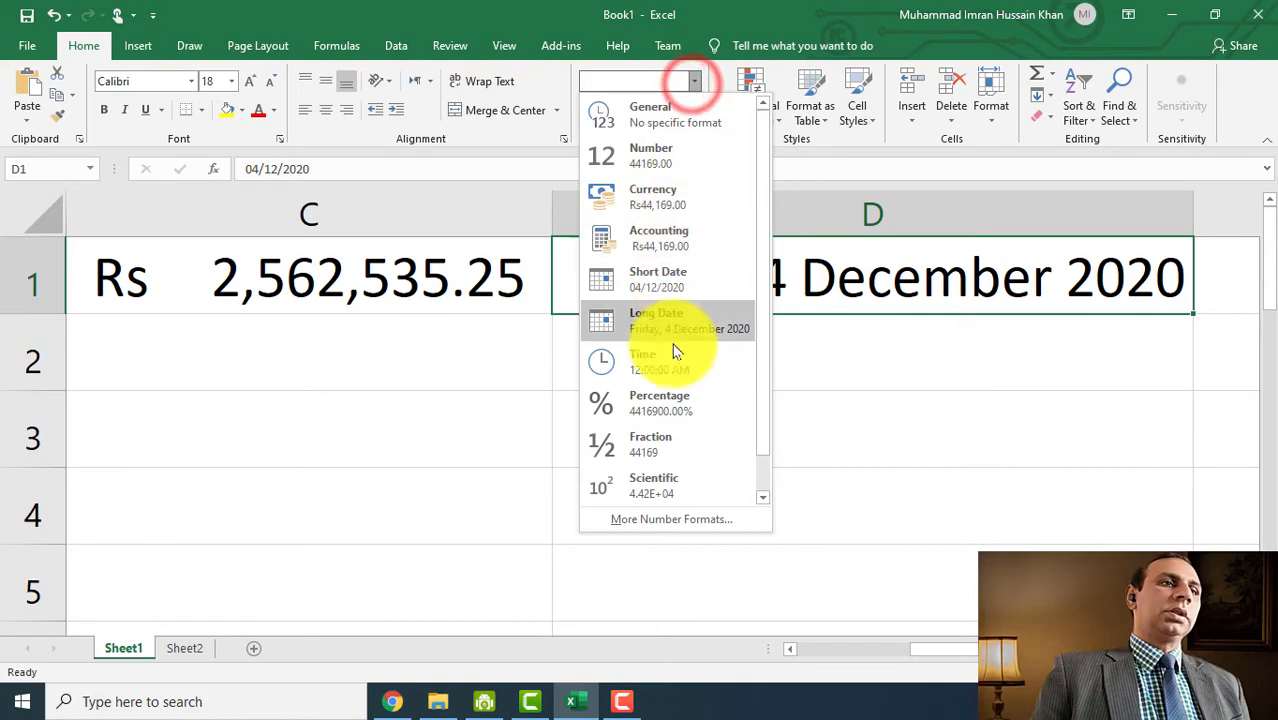
- Switch D1 to the '14 March 2012' date type so it reads 4 December 2020
{"action": "left_click", "coordinate": [674, 519]}
{"action": "left_click", "coordinate": [540, 271]}
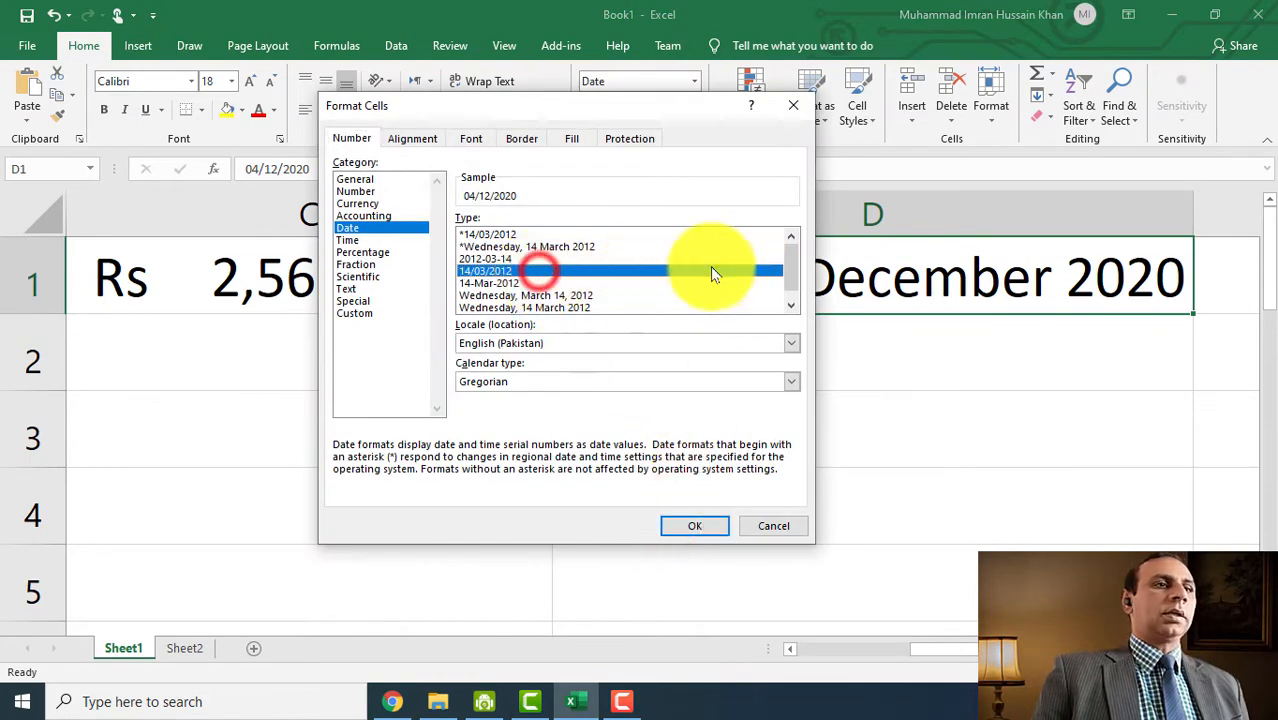
{"action": "left_click_drag", "start_coordinate": [789, 266], "coordinate": [789, 274]}
{"action": "left_click", "coordinate": [508, 308]}
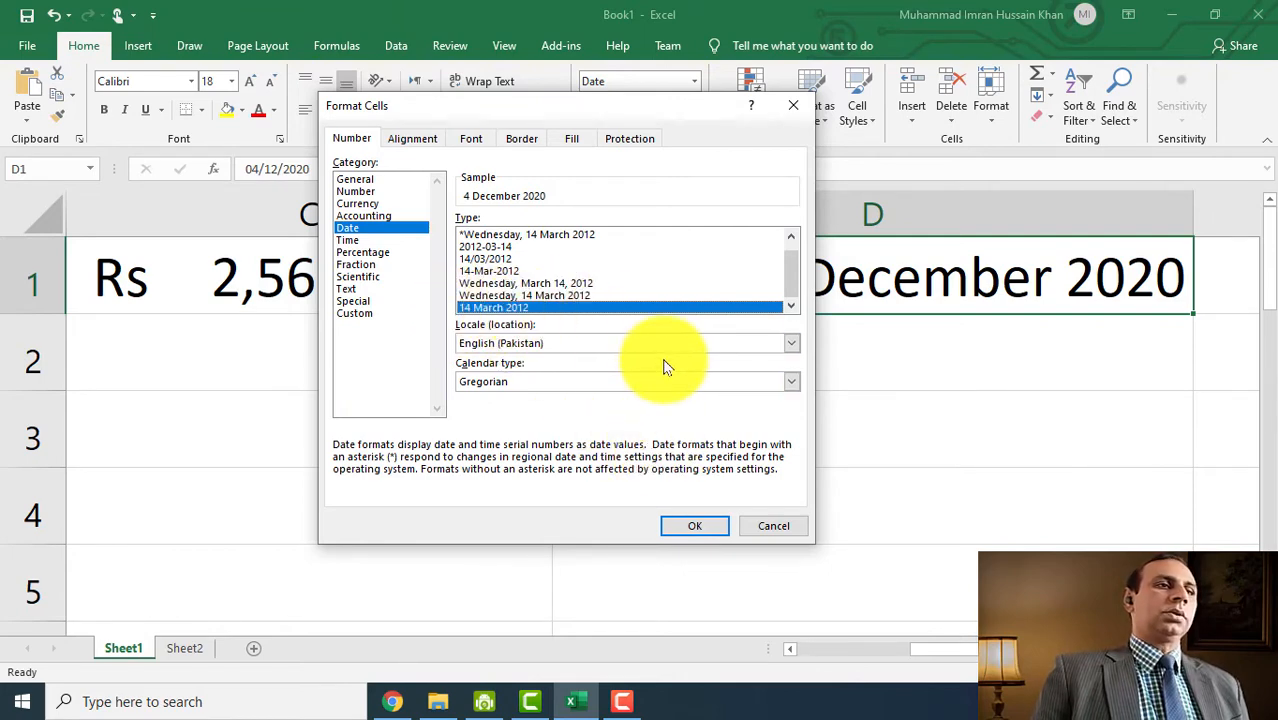
{"action": "left_click", "coordinate": [700, 526]}
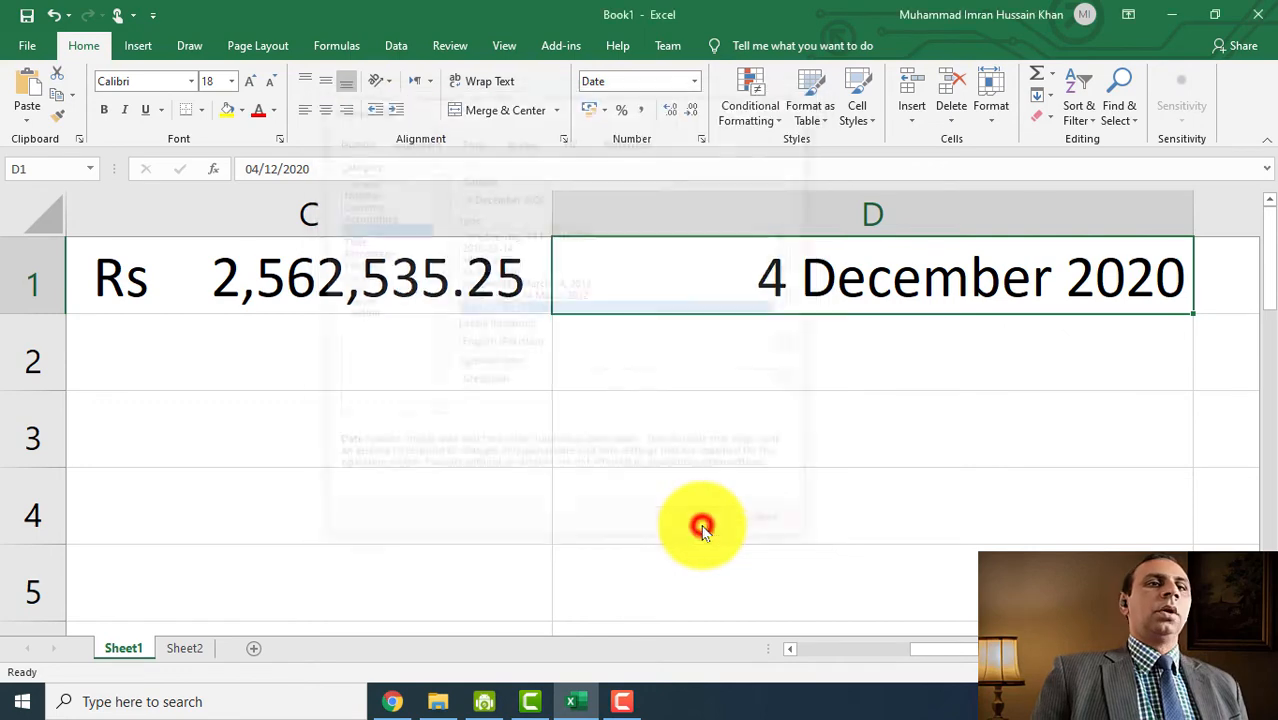
{"action": "left_click", "coordinate": [943, 372]}
{"action": "left_click", "coordinate": [829, 290]}
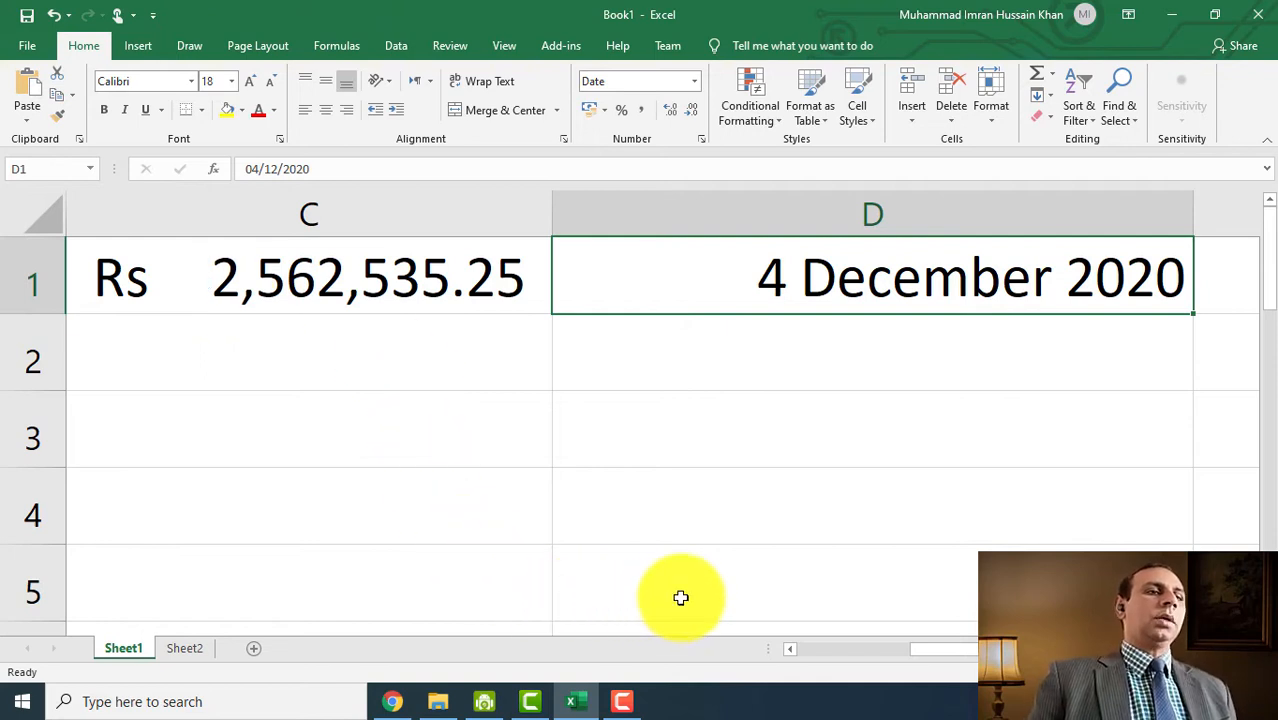
{"action": "left_click_drag", "start_coordinate": [970, 657], "coordinate": [1028, 653]}
- Reset E1 to General format and enter the time 11:30
{"action": "left_click", "coordinate": [793, 283]}
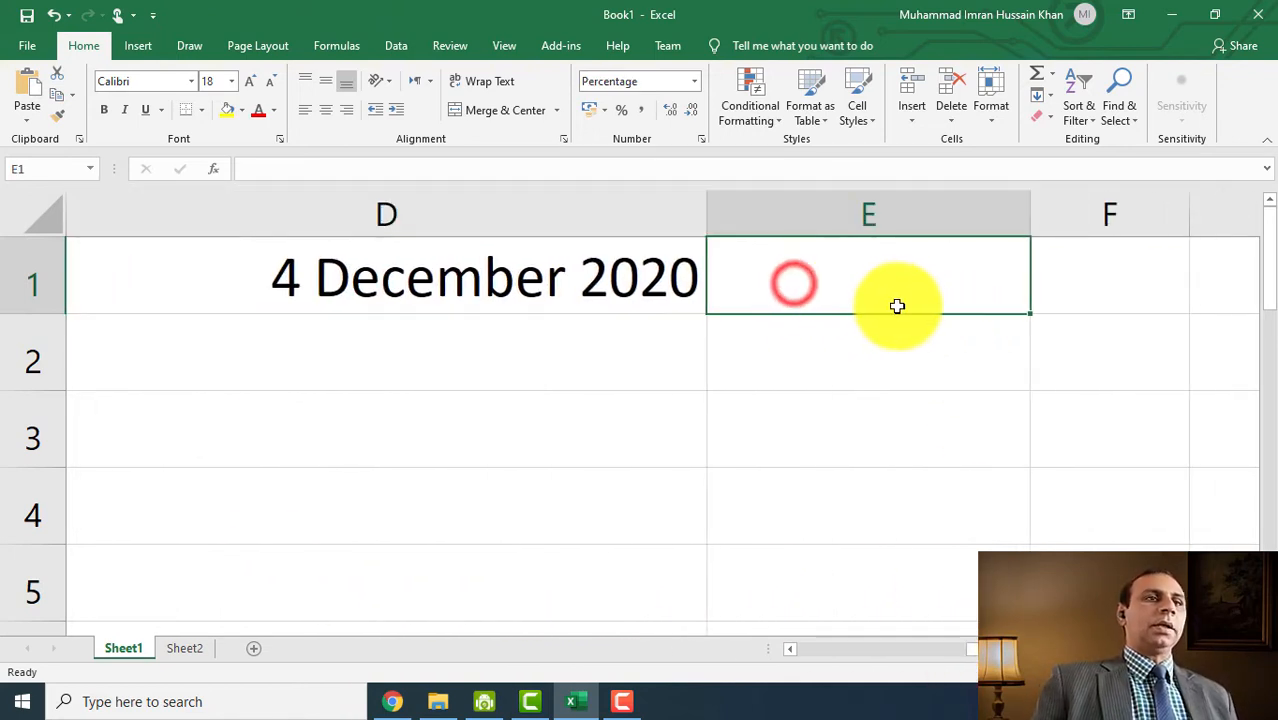
{"action": "left_click", "coordinate": [686, 86]}
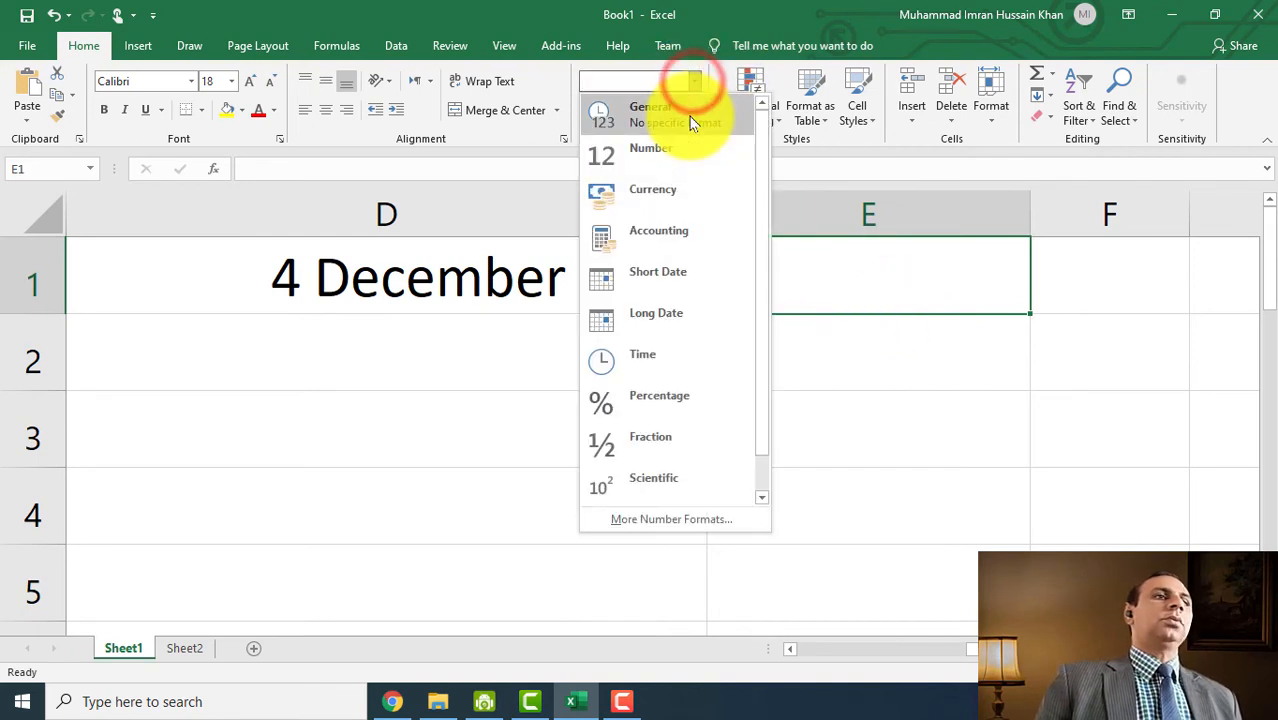
{"action": "left_click", "coordinate": [690, 113]}
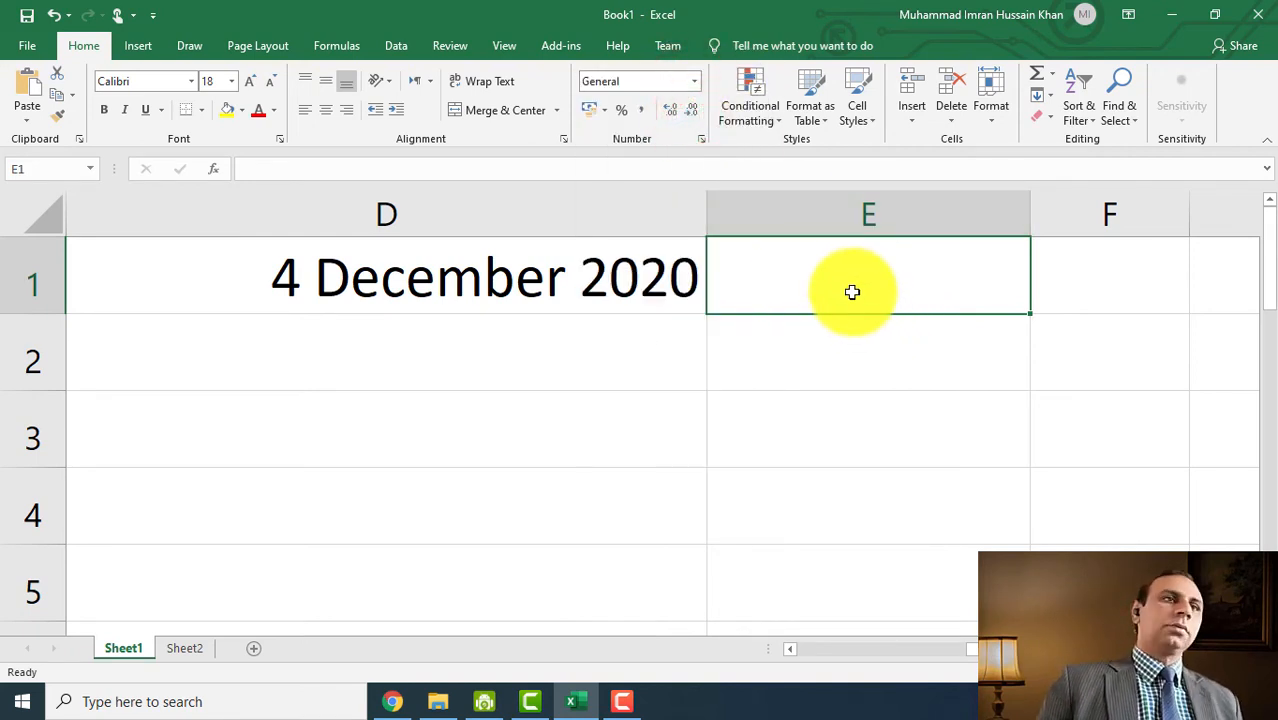
{"action": "type", "text": "11"}
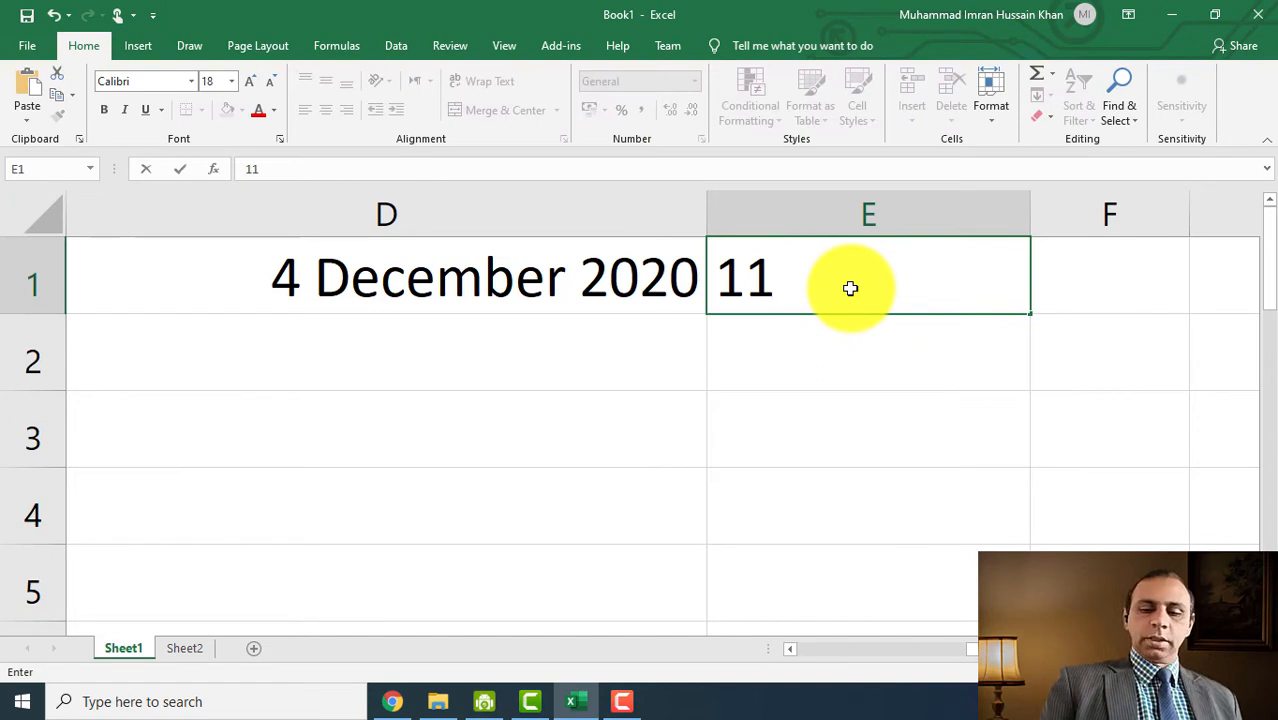
{"action": "type", "text": ":3"}
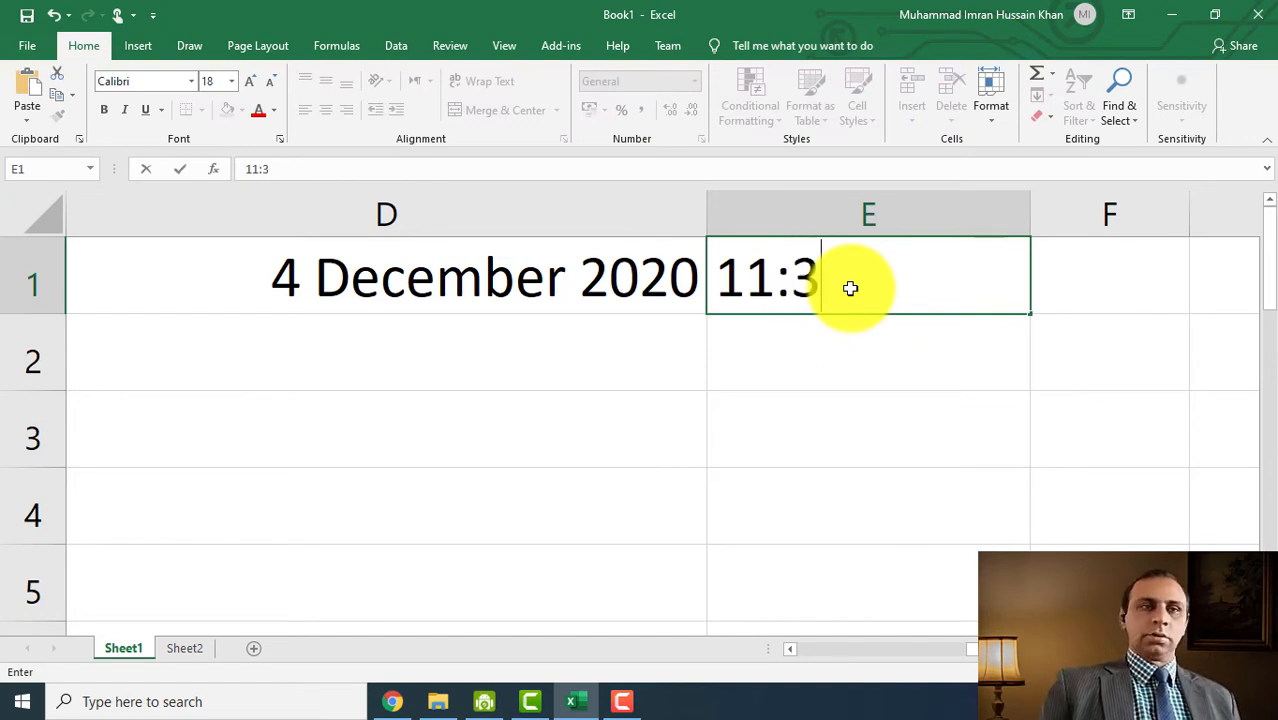
{"action": "type", "text": "0"}
{"action": "key", "text": "Return"}
- Format E1 as Time, then pick the 1:30 PM type so it shows 11:30 AM
{"action": "left_click", "coordinate": [905, 276]}
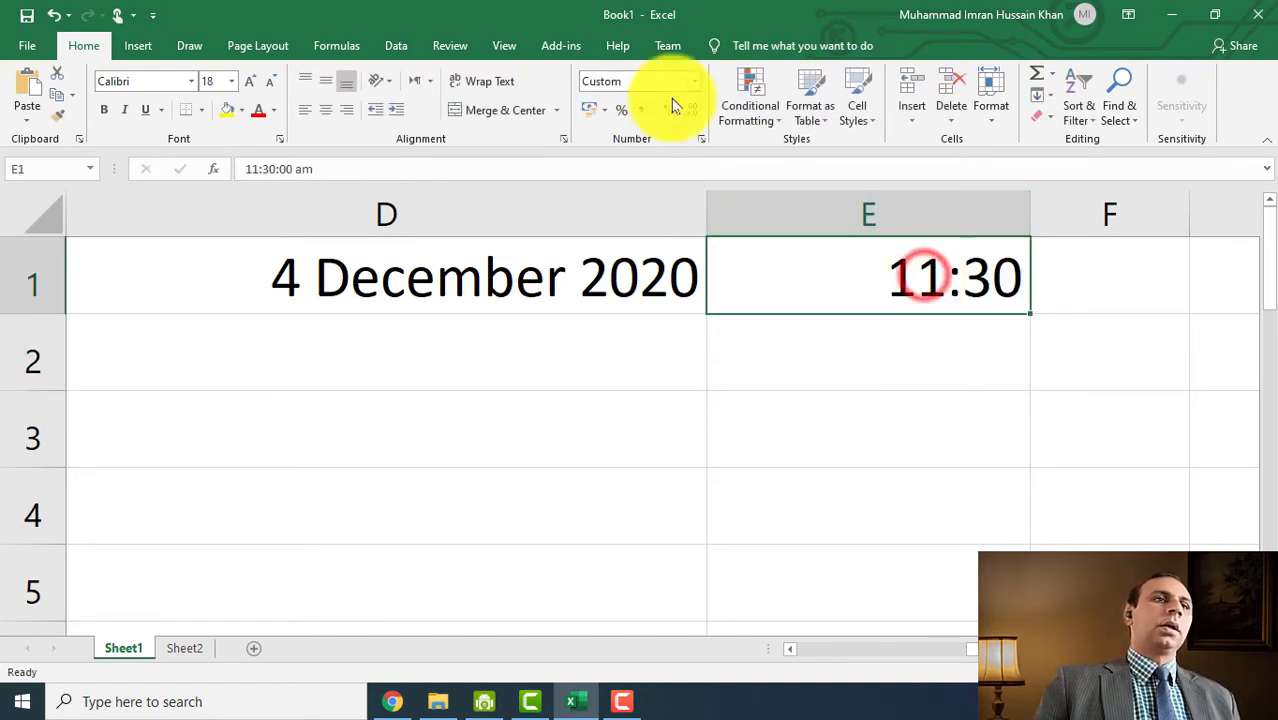
{"action": "left_click", "coordinate": [703, 82]}
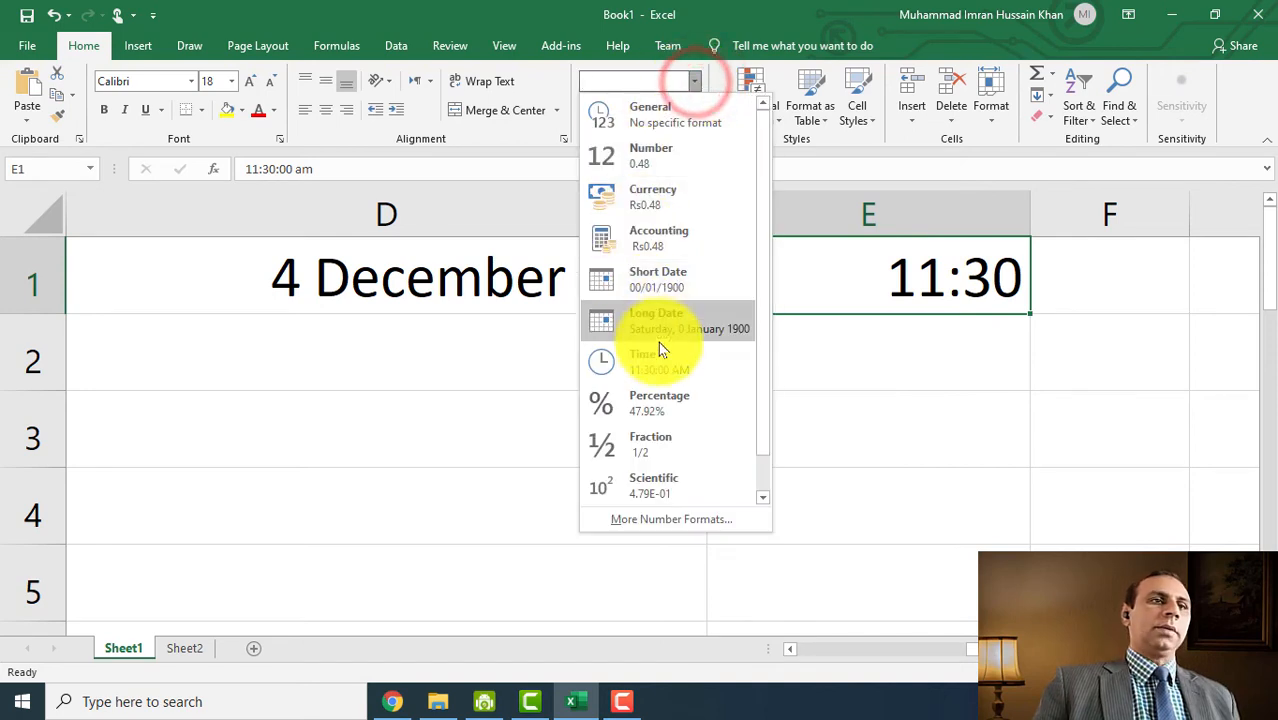
{"action": "left_click", "coordinate": [664, 362]}
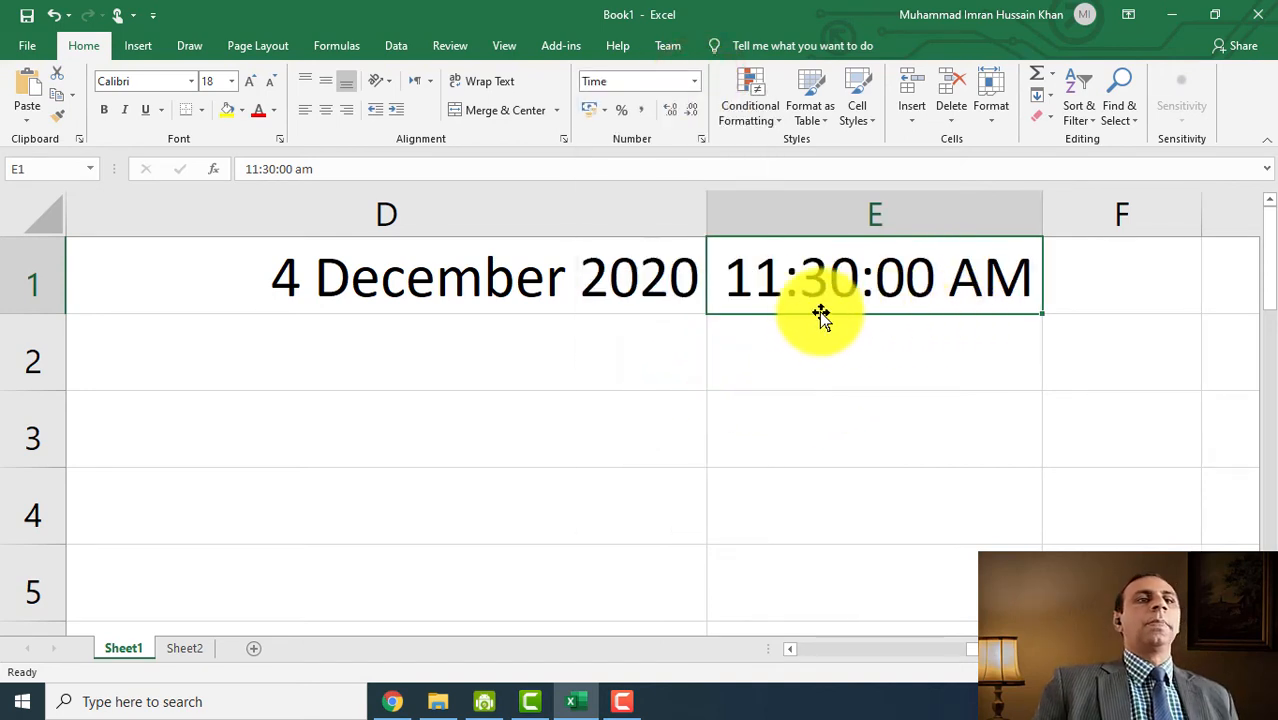
{"action": "left_click", "coordinate": [767, 290]}
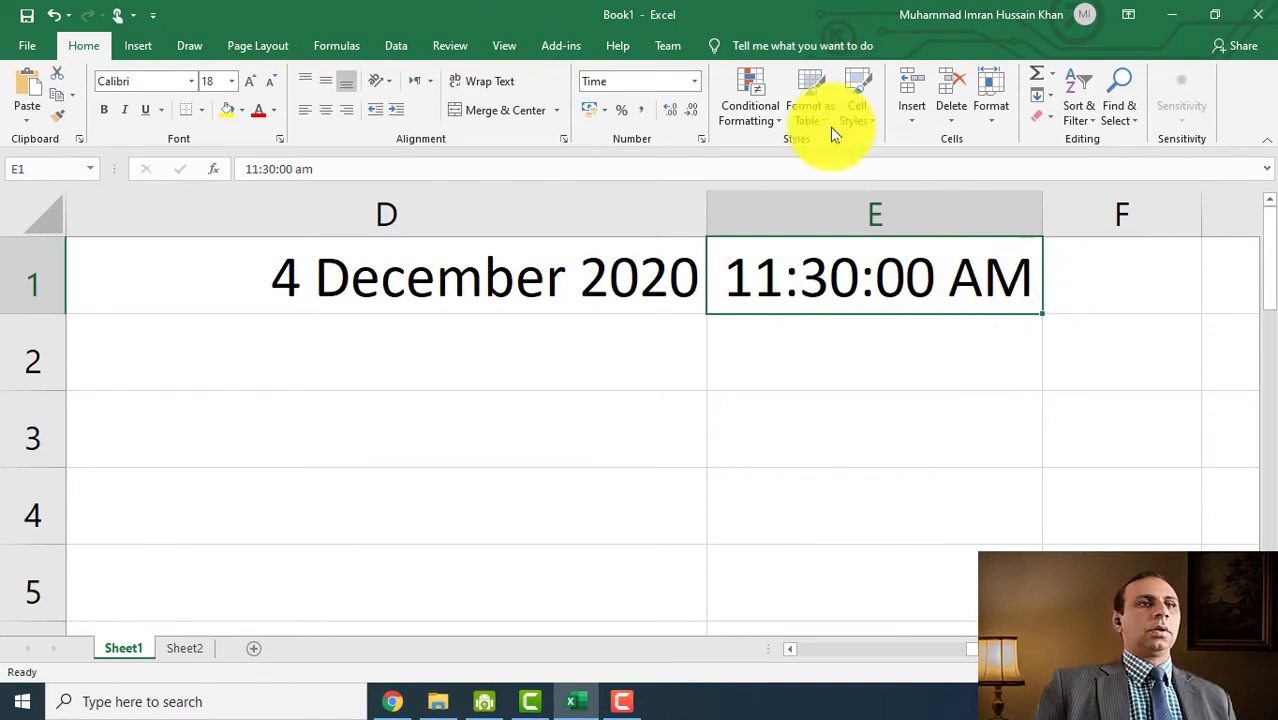
{"action": "left_click", "coordinate": [696, 81]}
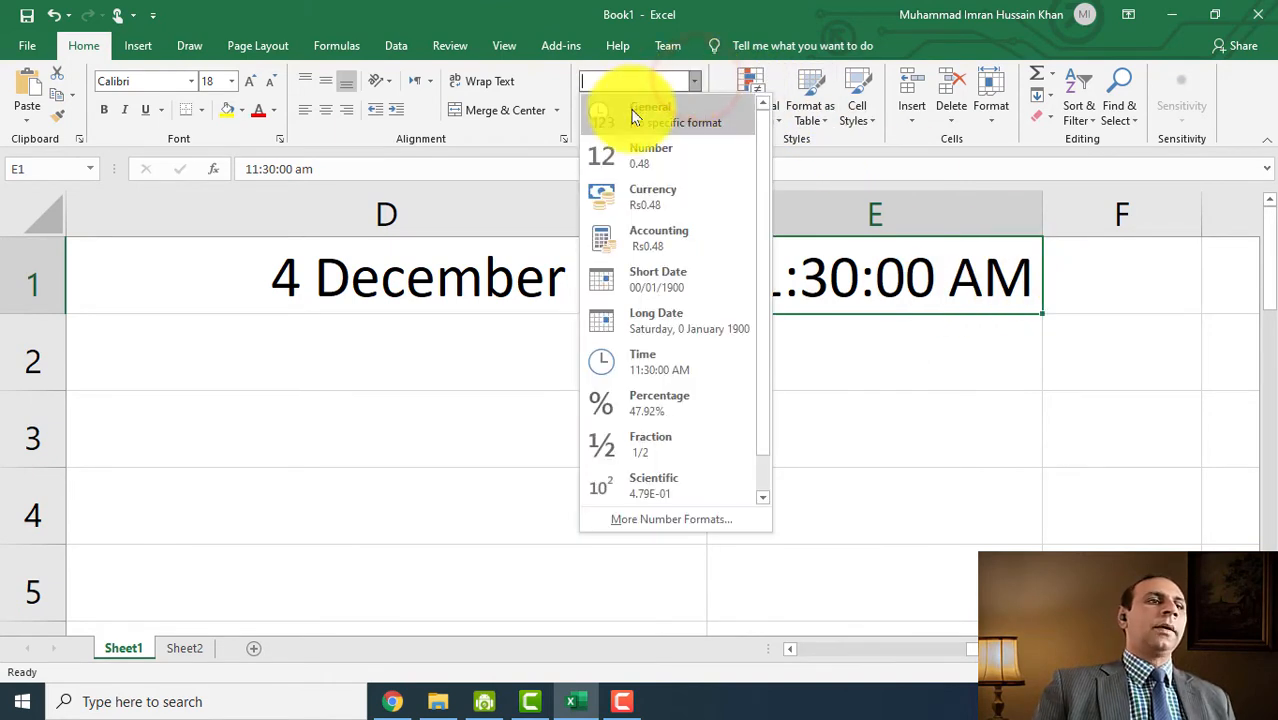
{"action": "left_click", "coordinate": [712, 518]}
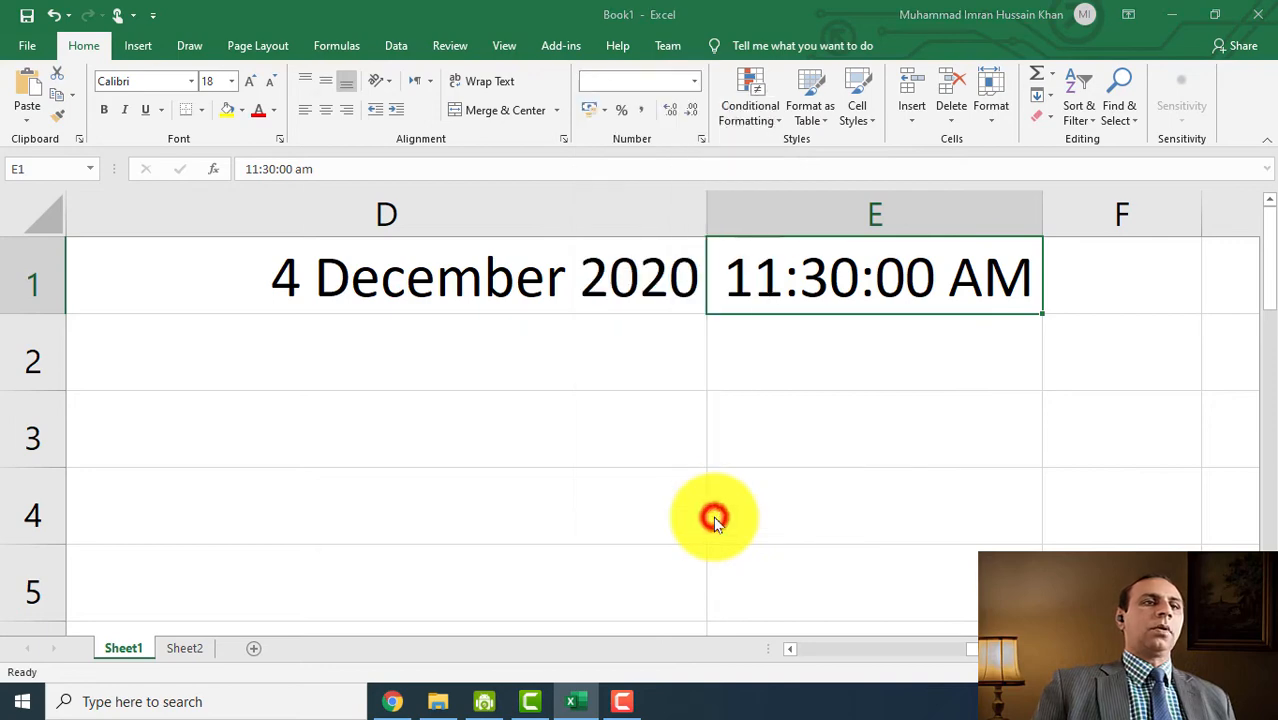
{"action": "left_click", "coordinate": [505, 270]}
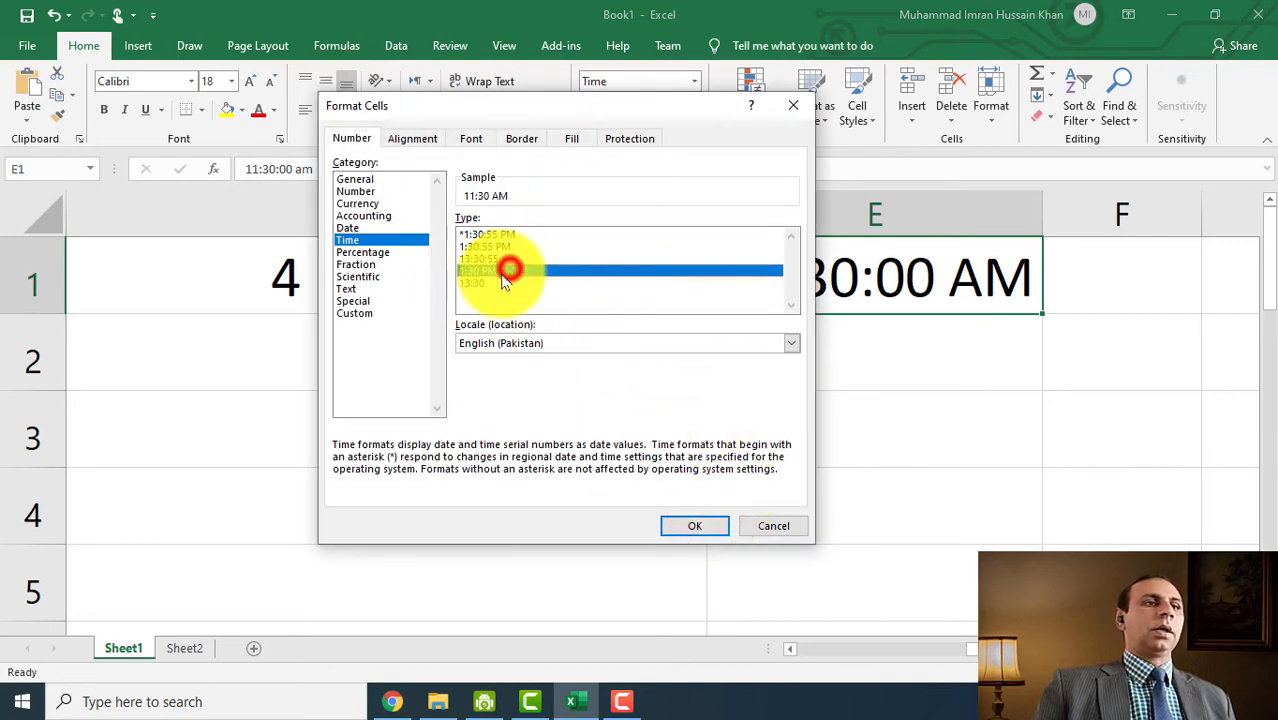
{"action": "left_click", "coordinate": [714, 530]}
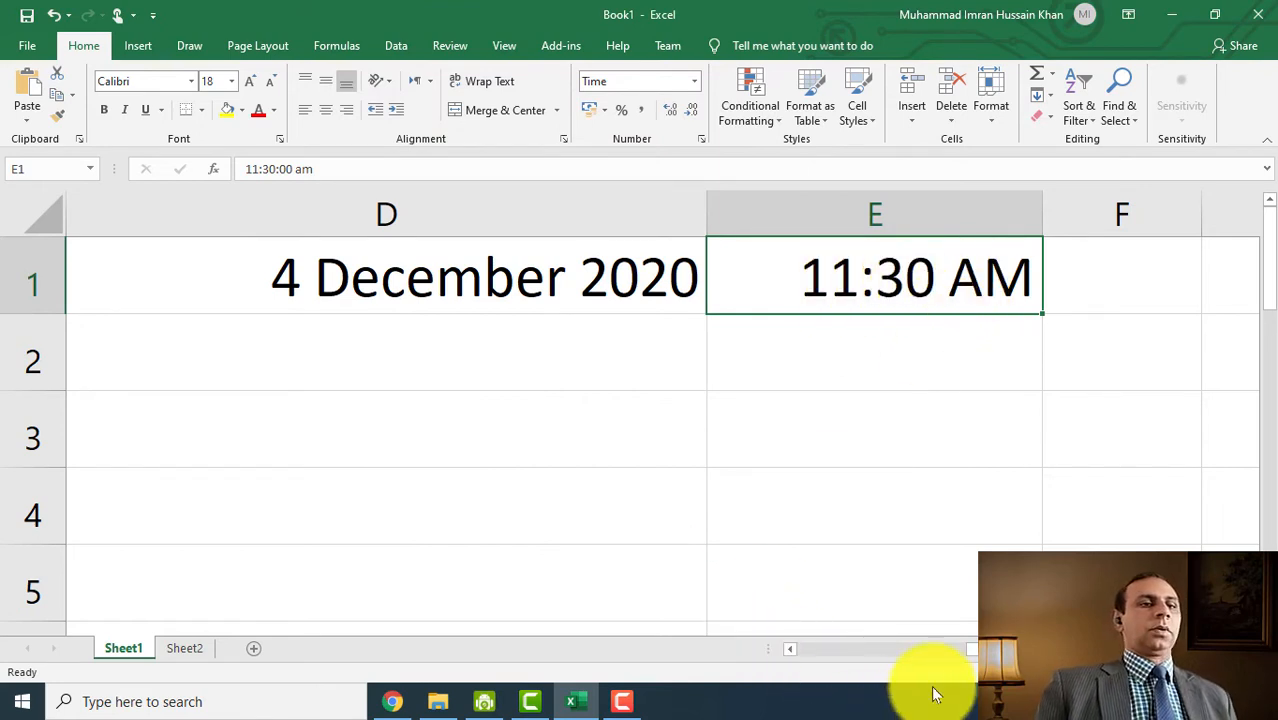
{"action": "left_click_drag", "start_coordinate": [968, 646], "coordinate": [988, 648]}
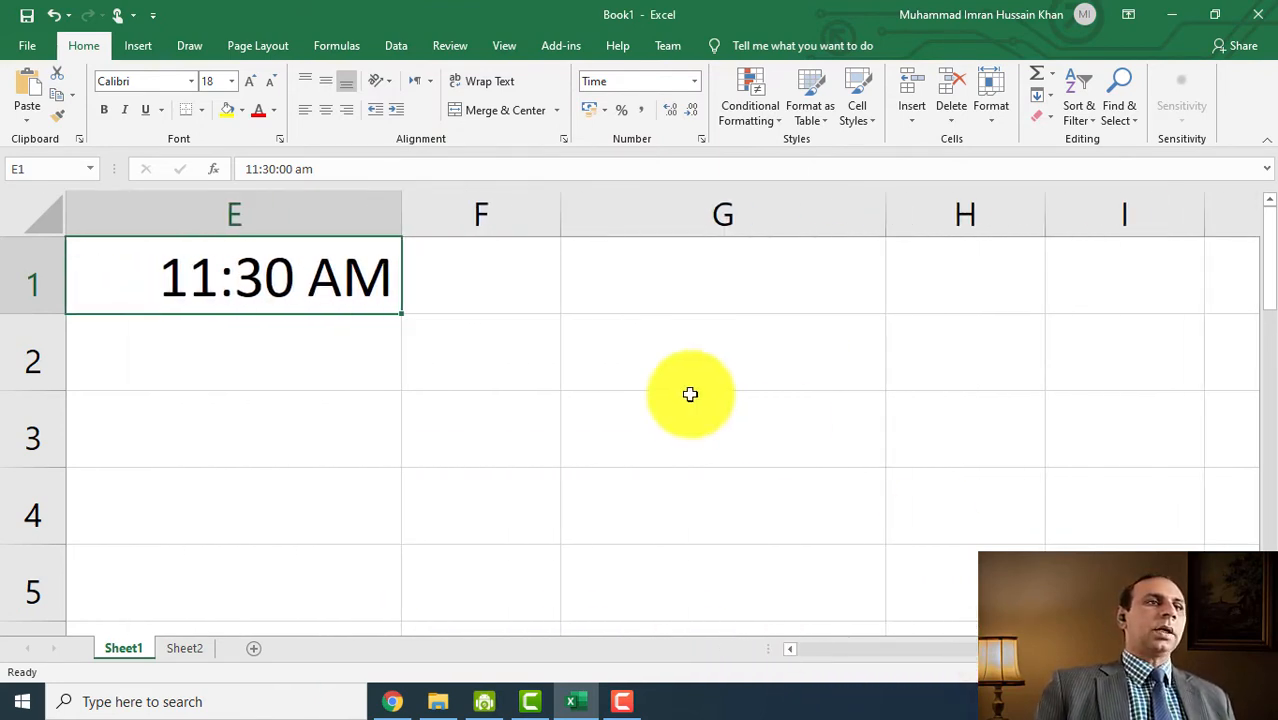
- Enter 50 in F1 and show it as a percentage, 5000.00%
{"action": "left_click", "coordinate": [497, 277]}
{"action": "left_click", "coordinate": [693, 83]}
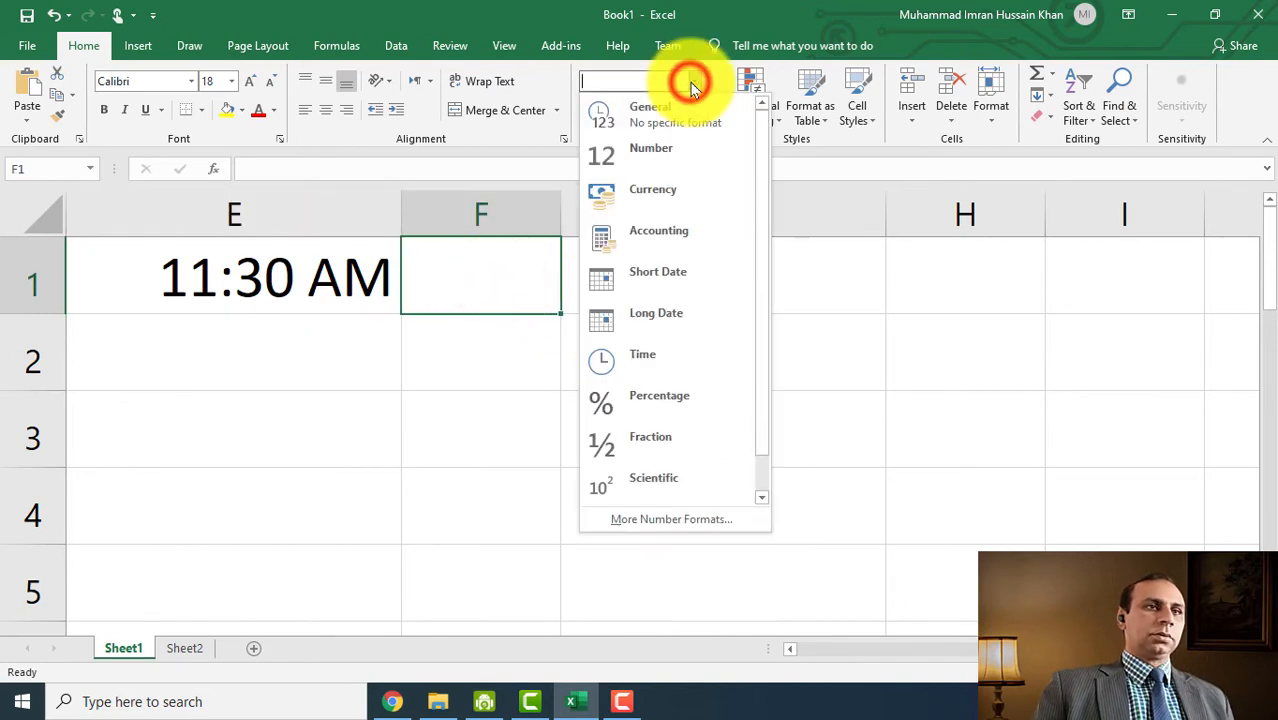
{"action": "left_click", "coordinate": [693, 85]}
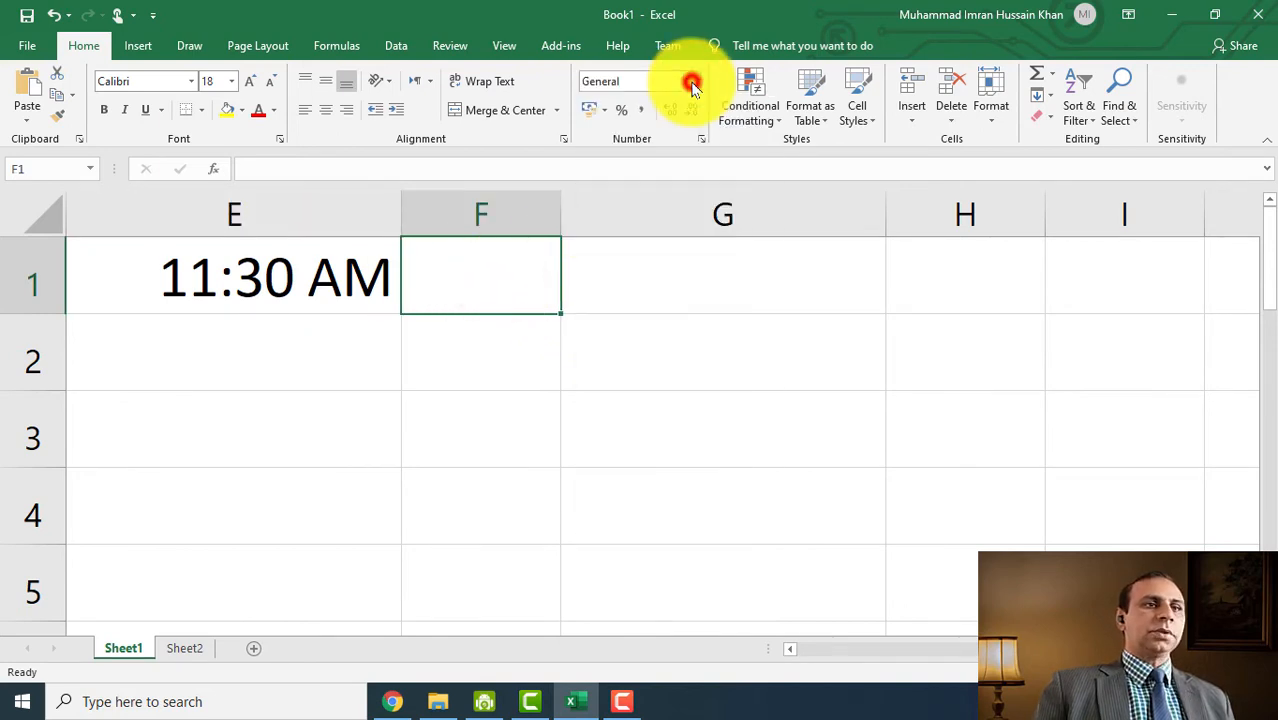
{"action": "type", "text": "50"}
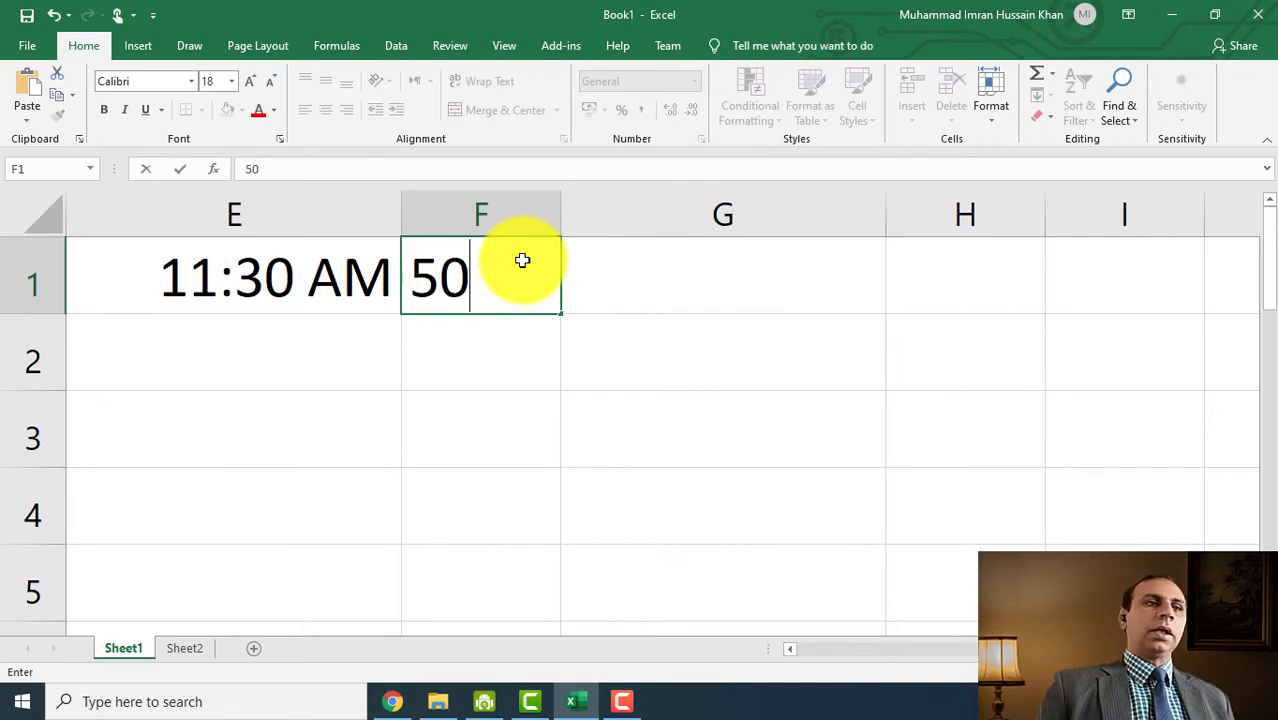
{"action": "key", "text": "Return"}
{"action": "left_click", "coordinate": [522, 262]}
{"action": "left_click", "coordinate": [693, 81]}
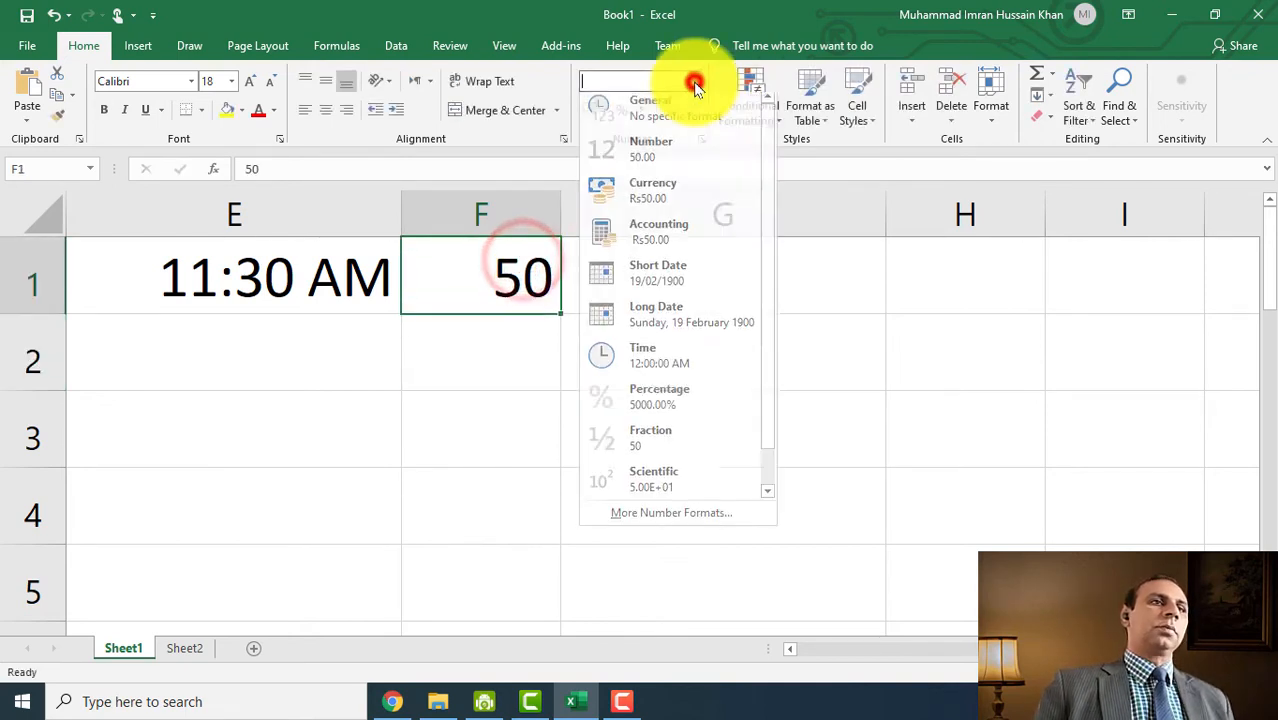
{"action": "left_click", "coordinate": [702, 400]}
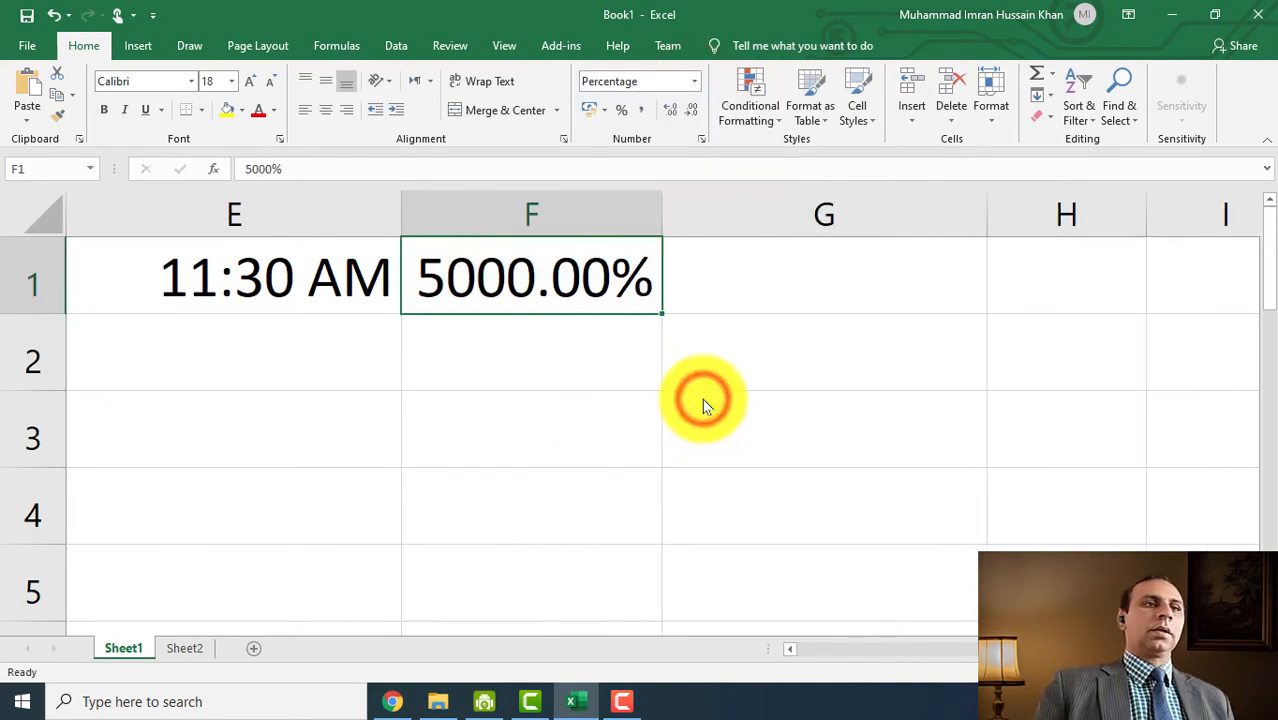
- Enter 525.25 in G1 and show it in scientific notation as 5.25E+02
{"action": "left_click", "coordinate": [814, 279]}
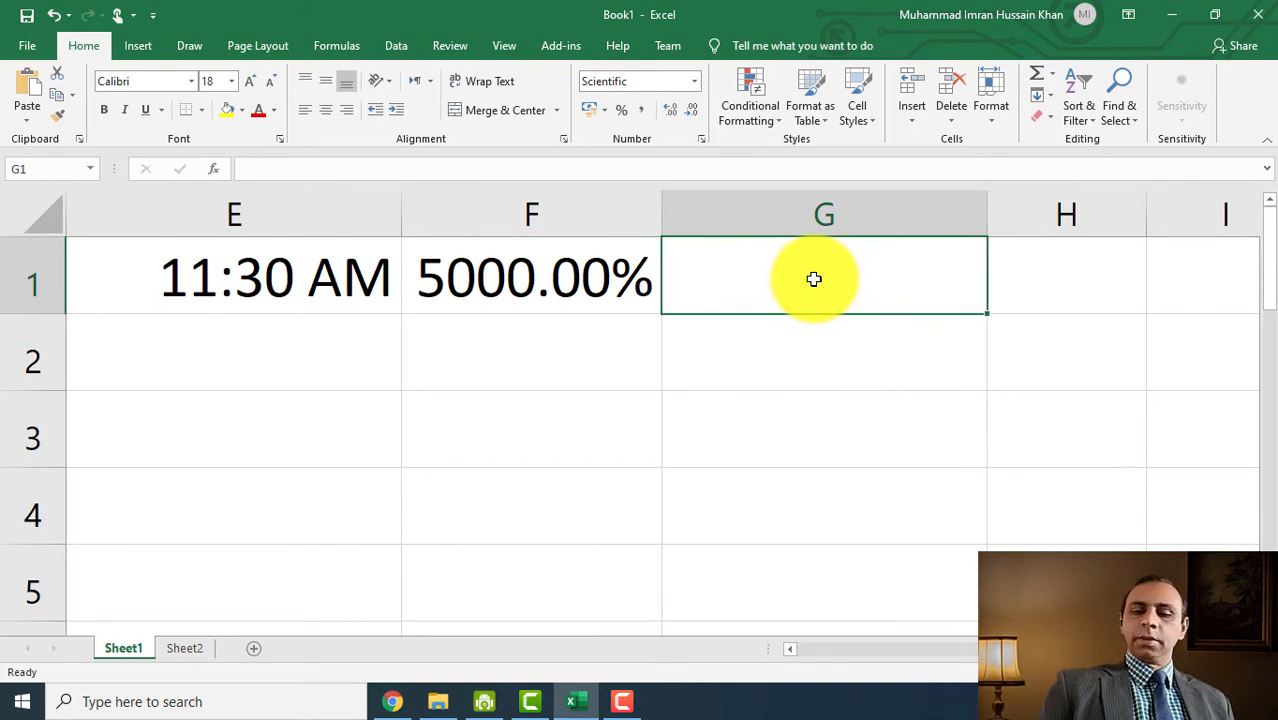
{"action": "type", "text": "525.25"}
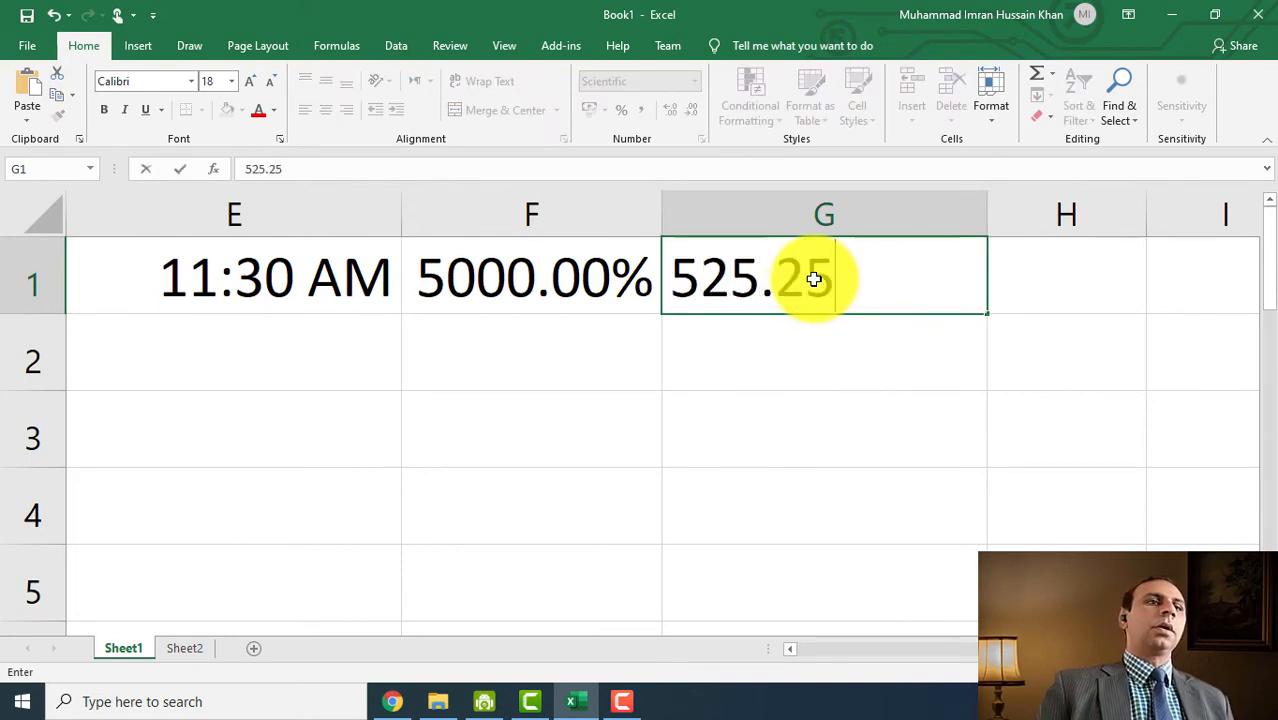
{"action": "key", "text": "Return"}
{"action": "left_click", "coordinate": [810, 278]}
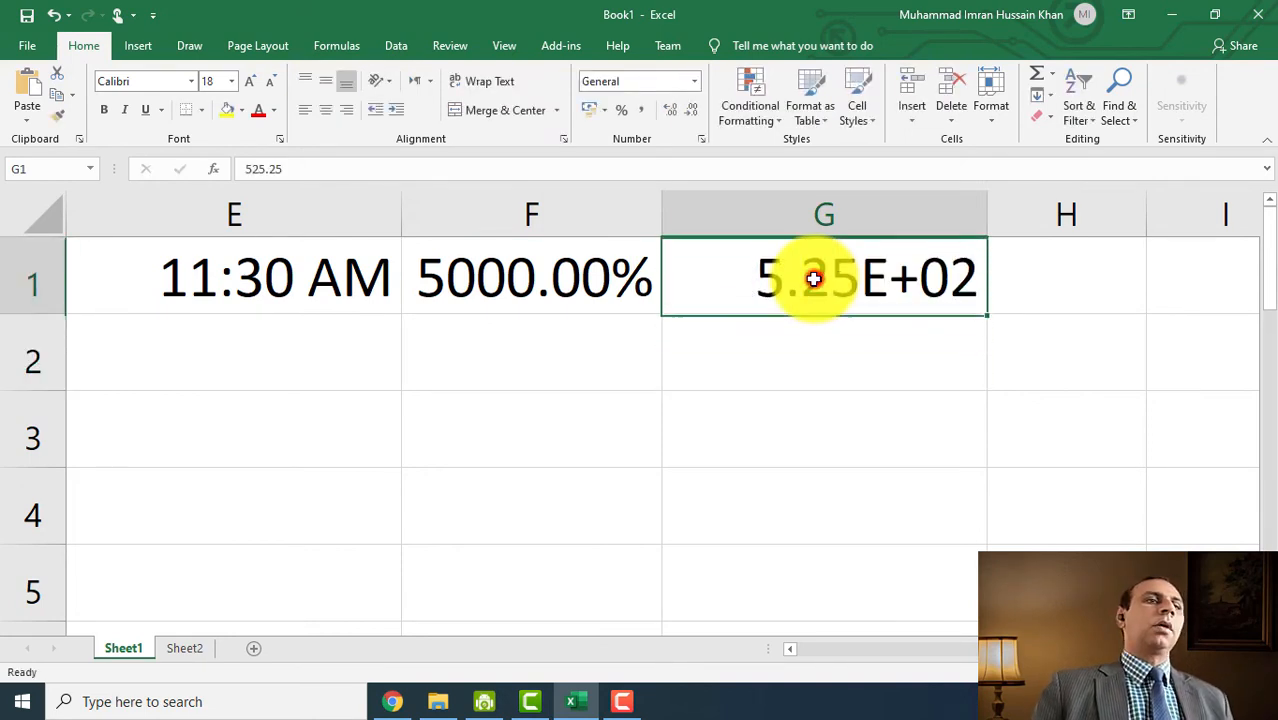
{"action": "left_click", "coordinate": [690, 82]}
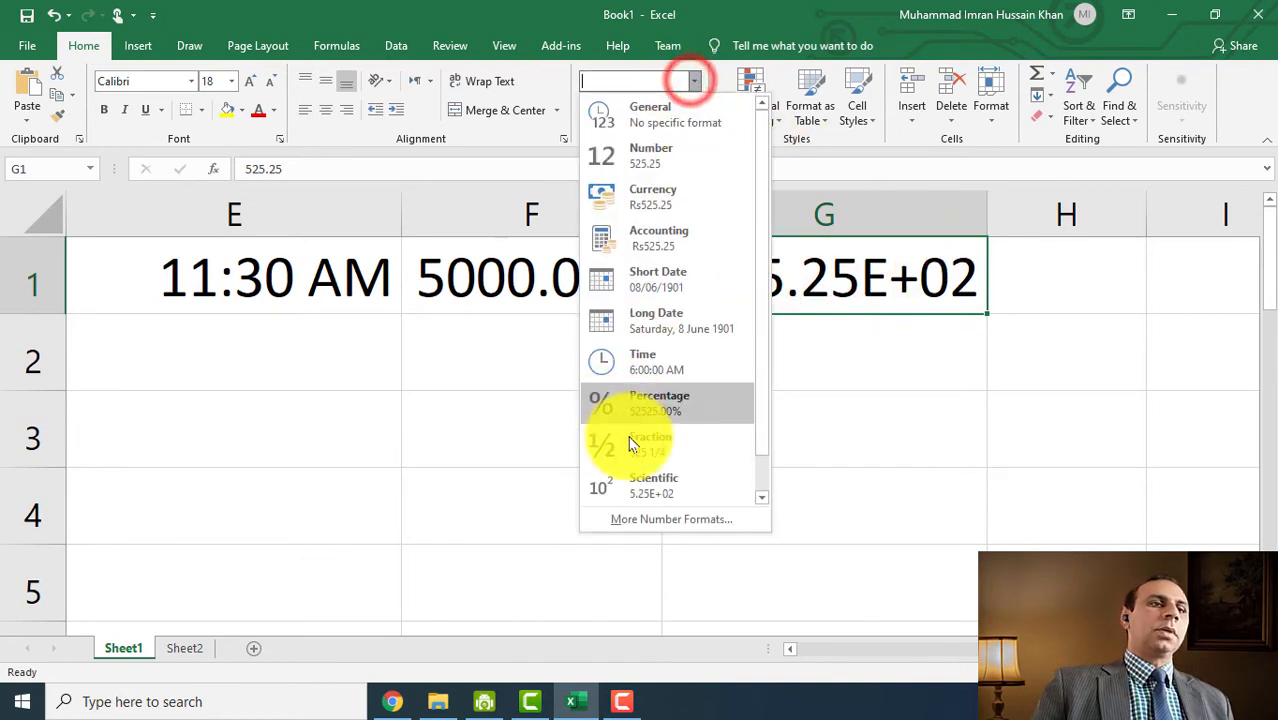
{"action": "left_click", "coordinate": [655, 487]}
{"action": "left_click", "coordinate": [1084, 291]}
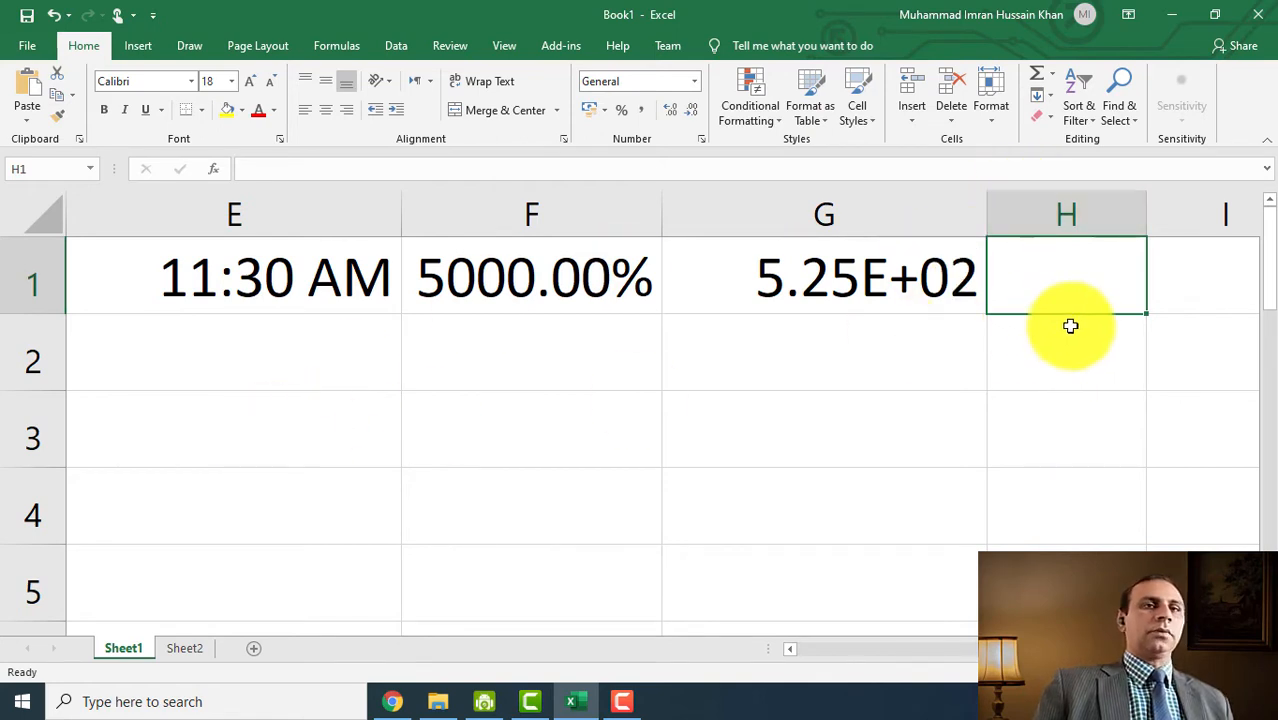
- Enter 25 in H1, try the Fraction format, then undo it
{"action": "type", "text": "25"}
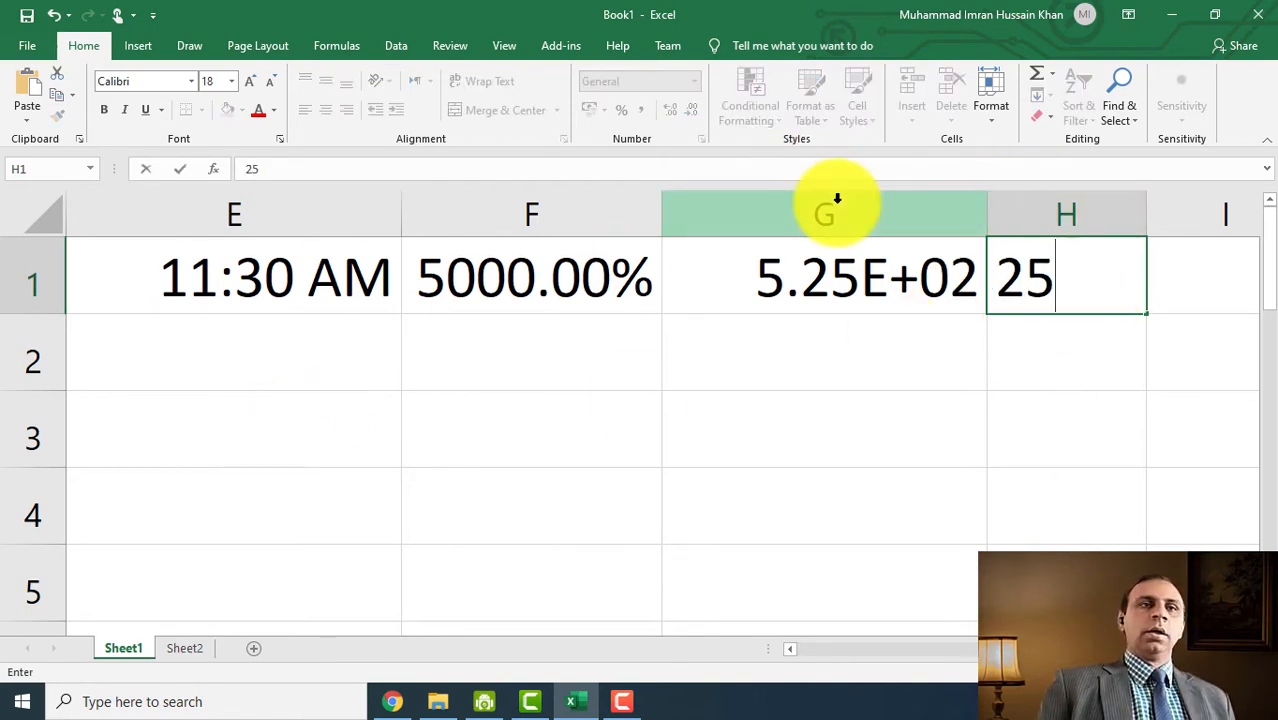
{"action": "left_click", "coordinate": [1041, 305]}
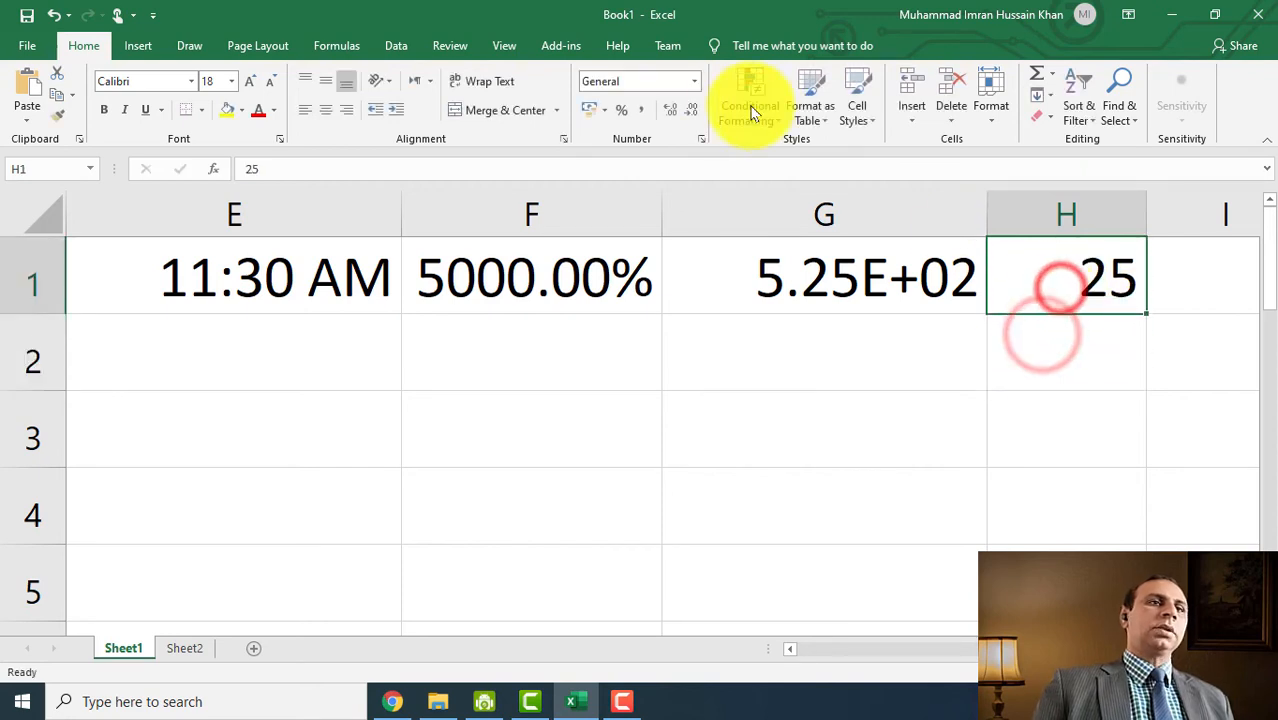
{"action": "left_click", "coordinate": [694, 81]}
{"action": "left_click", "coordinate": [684, 440]}
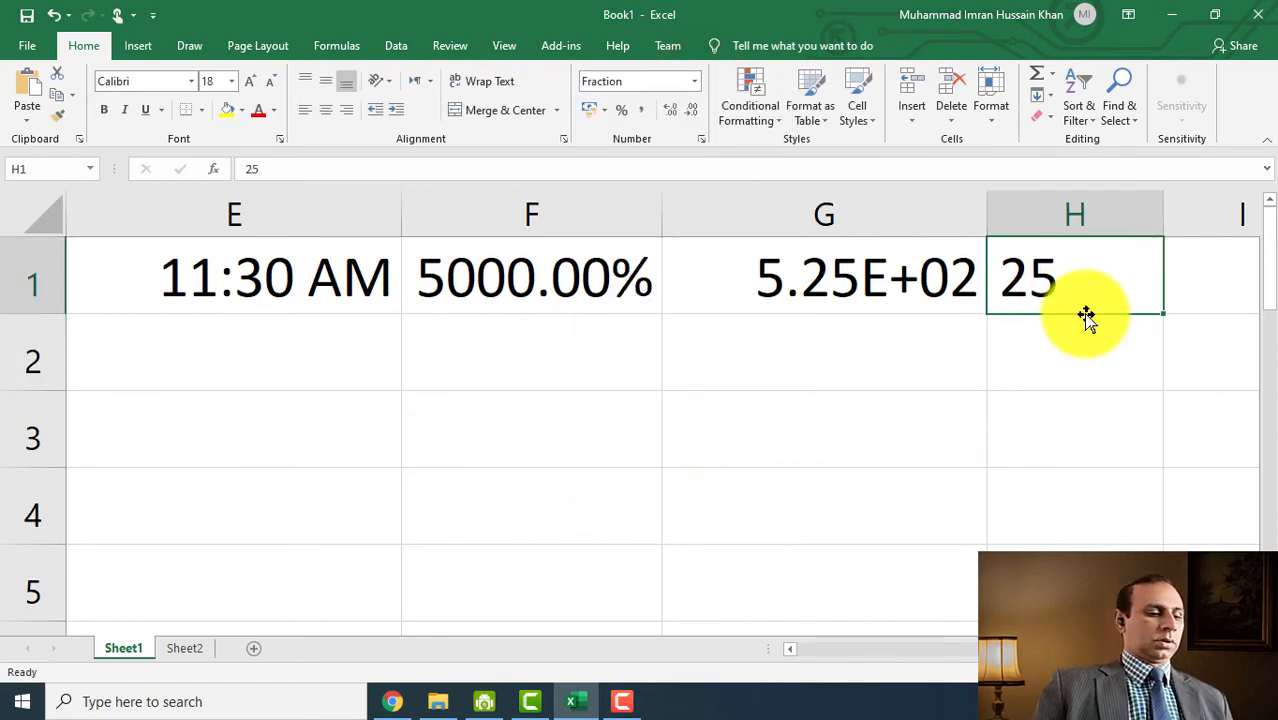
{"action": "key", "text": "ctrl+z"}
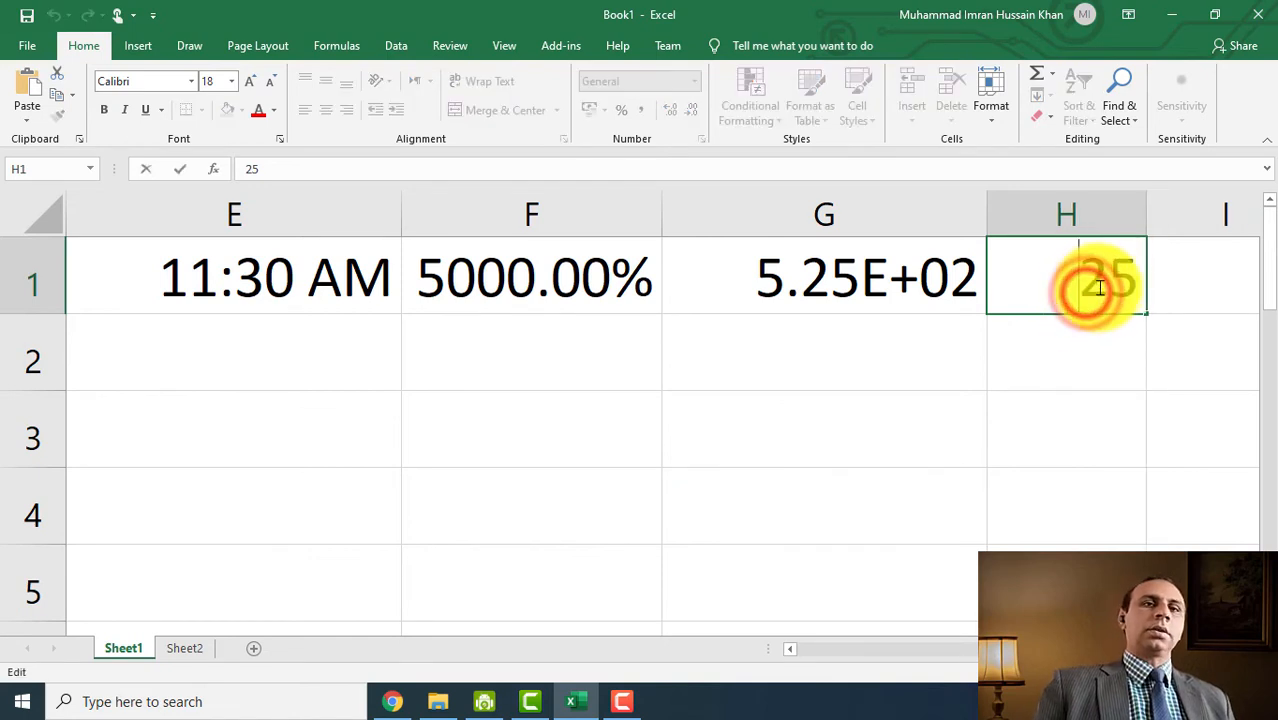
{"action": "left_click", "coordinate": [989, 368]}
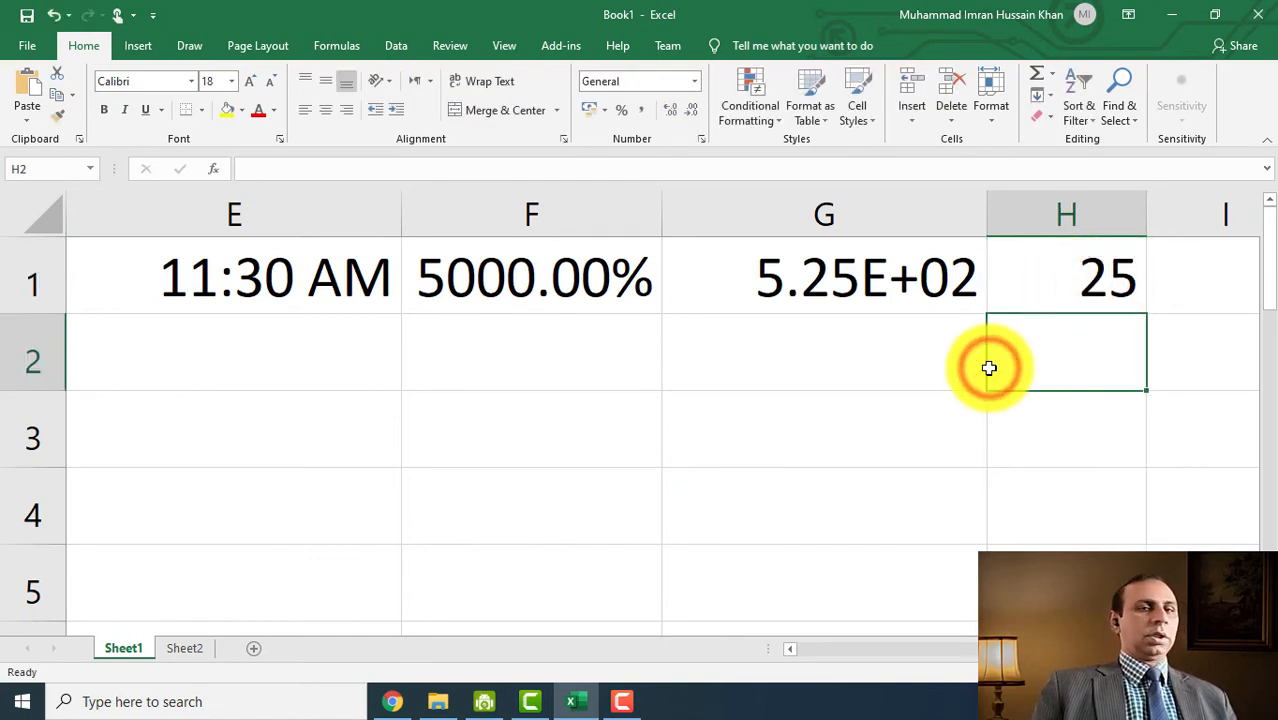
- Browse the number format list without changes, then switch to Sheet2 with the phone numbers
{"action": "left_click", "coordinate": [1055, 299]}
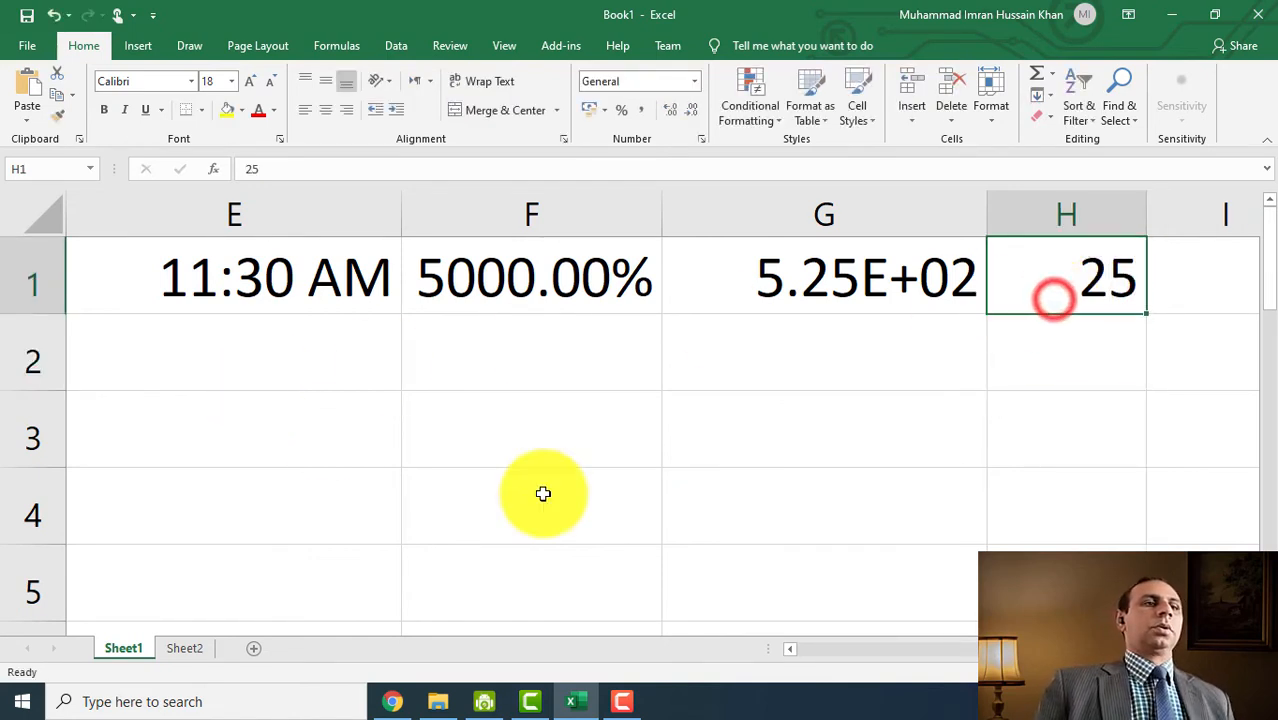
{"action": "left_click", "coordinate": [691, 87]}
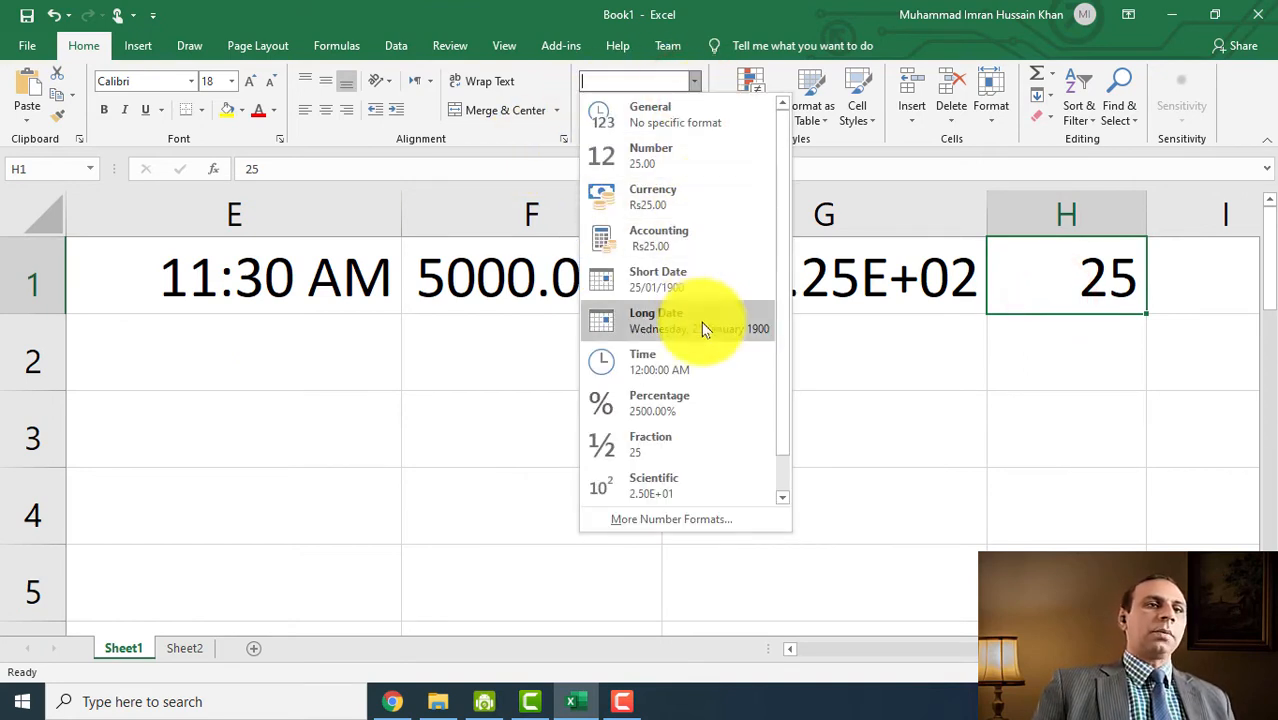
{"action": "scroll", "coordinate": [701, 335], "scroll_direction": "down", "scroll_amount": 1}
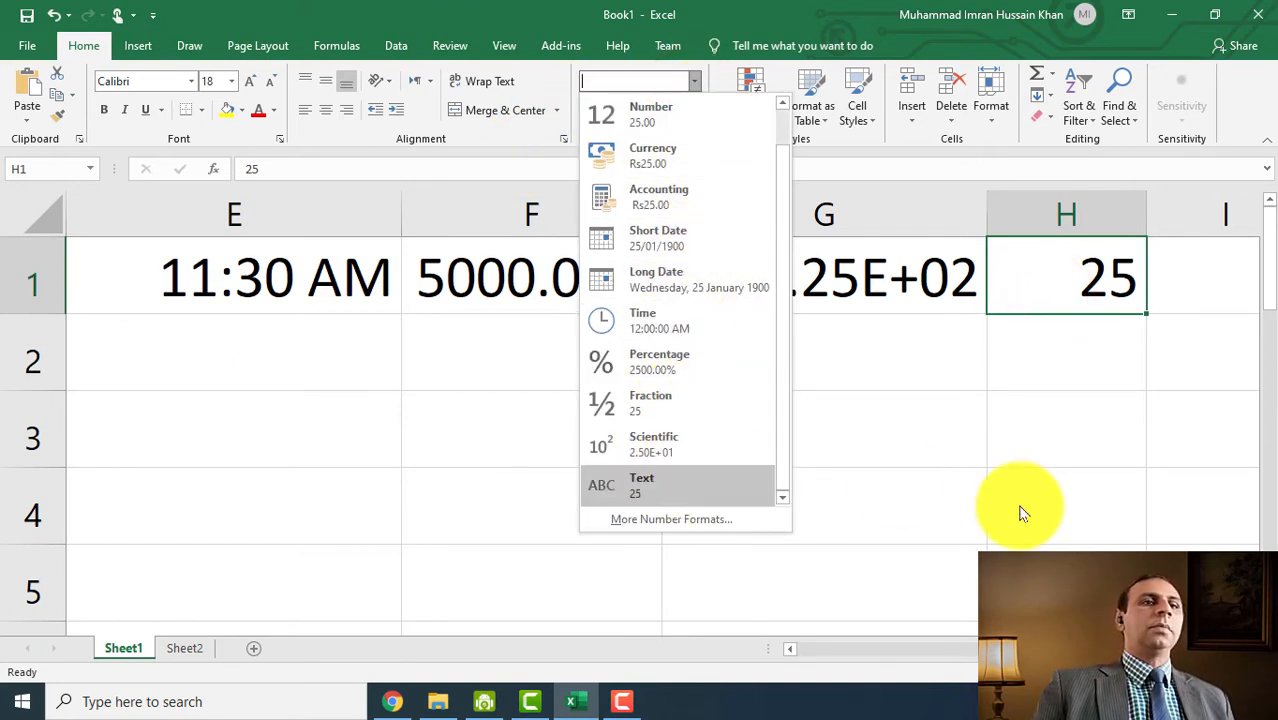
{"action": "left_click", "coordinate": [1040, 426]}
{"action": "left_click", "coordinate": [782, 426]}
{"action": "left_click", "coordinate": [185, 648]}
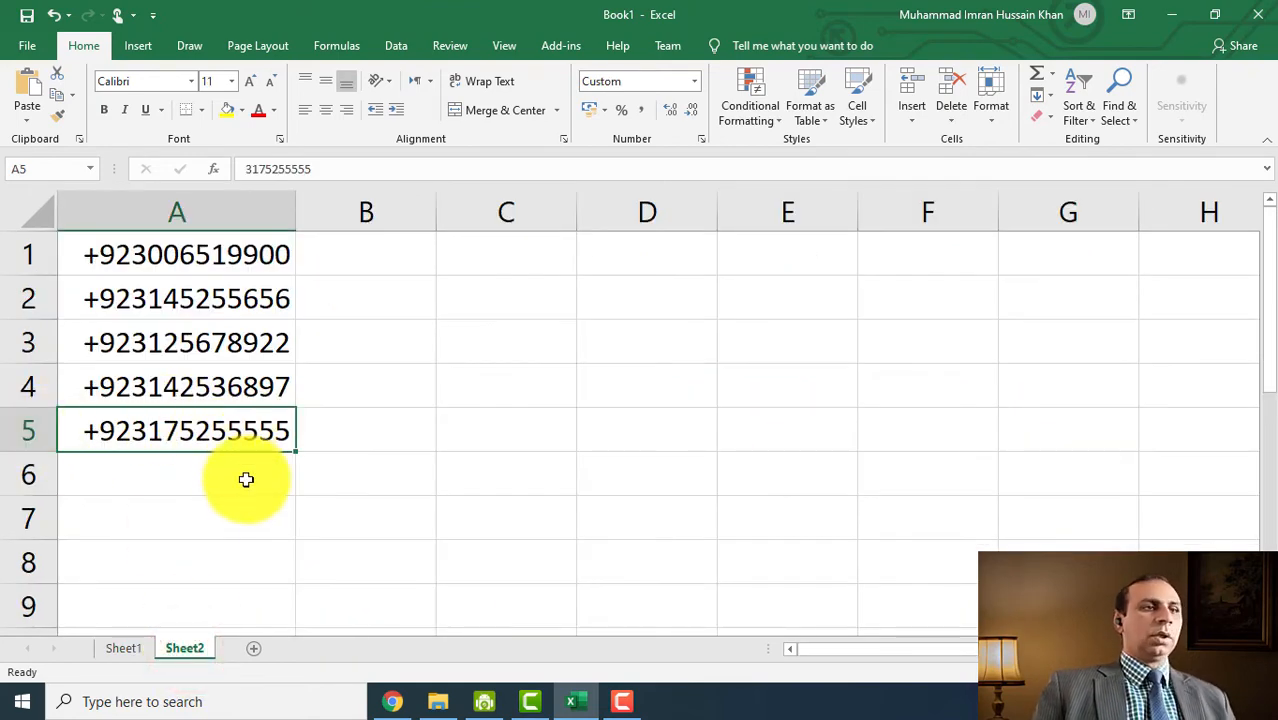
- Add a new sheet, select all cells and raise the font size to 16
{"action": "left_click", "coordinate": [246, 479]}
{"action": "left_click", "coordinate": [250, 648]}
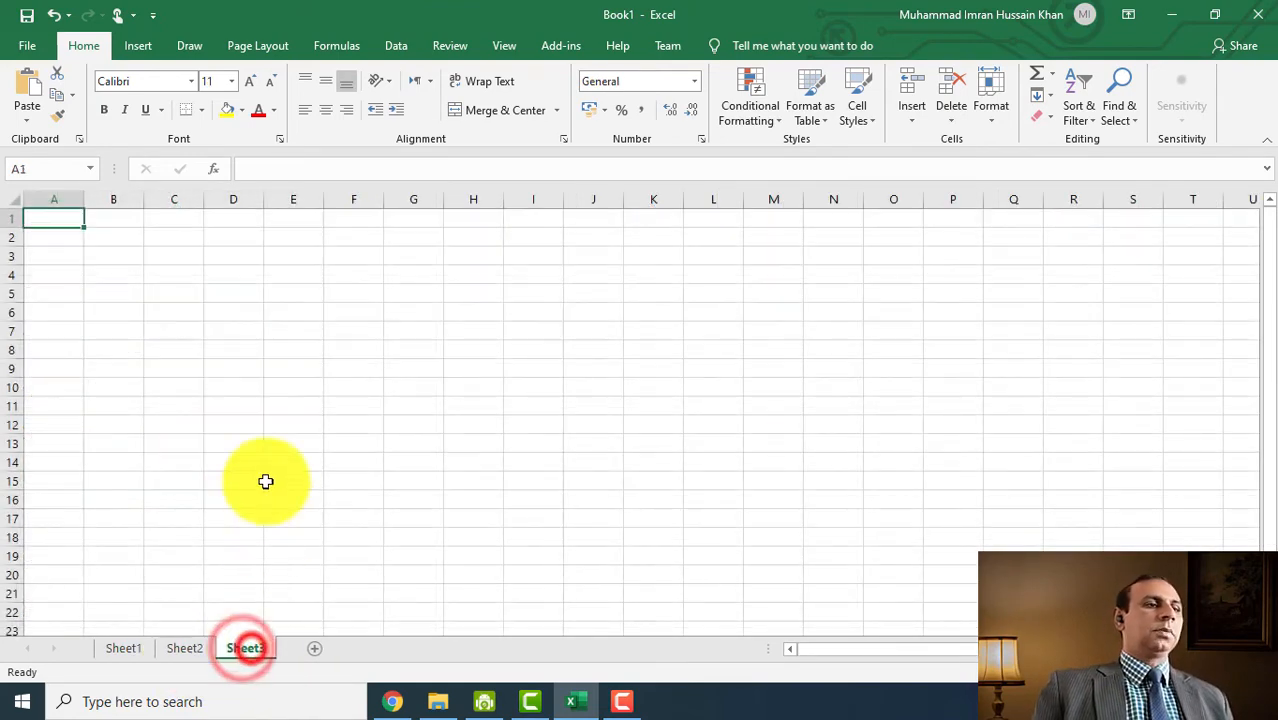
{"action": "left_click", "coordinate": [190, 384]}
{"action": "scroll", "coordinate": [57, 243], "scroll_direction": "up", "scroll_amount": 8}
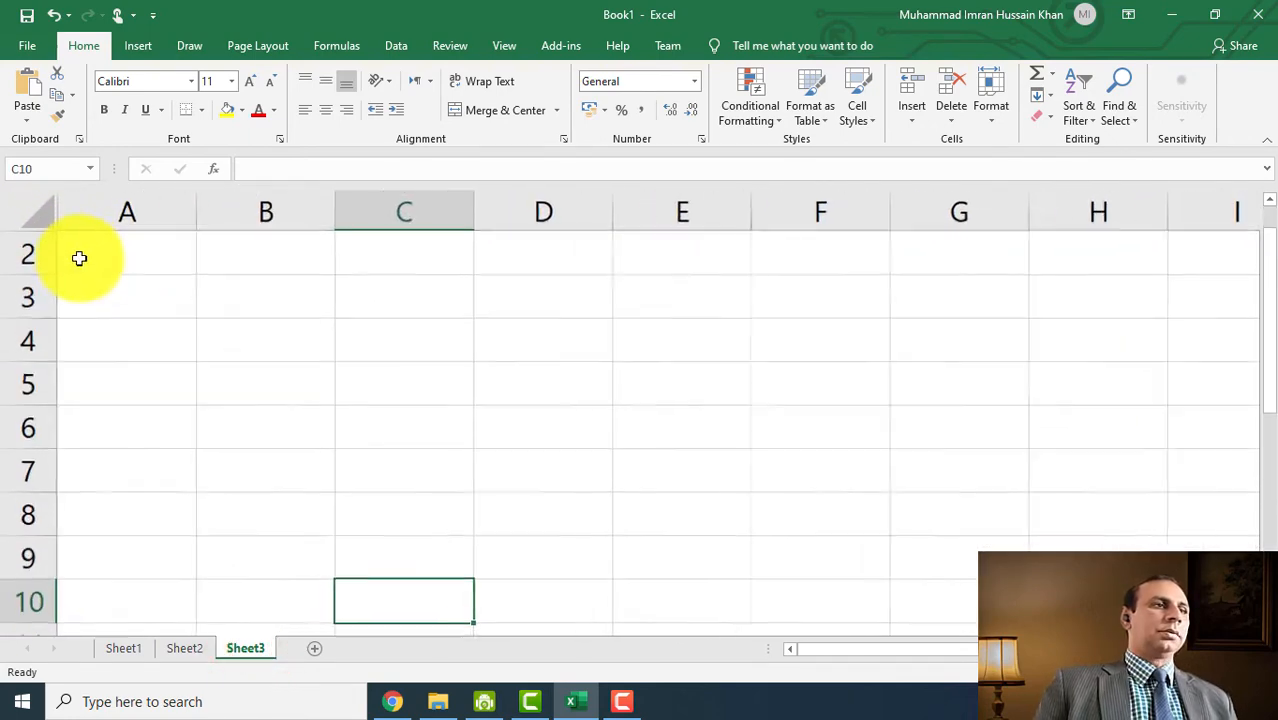
{"action": "scroll", "coordinate": [154, 262], "scroll_direction": "up", "scroll_amount": 2}
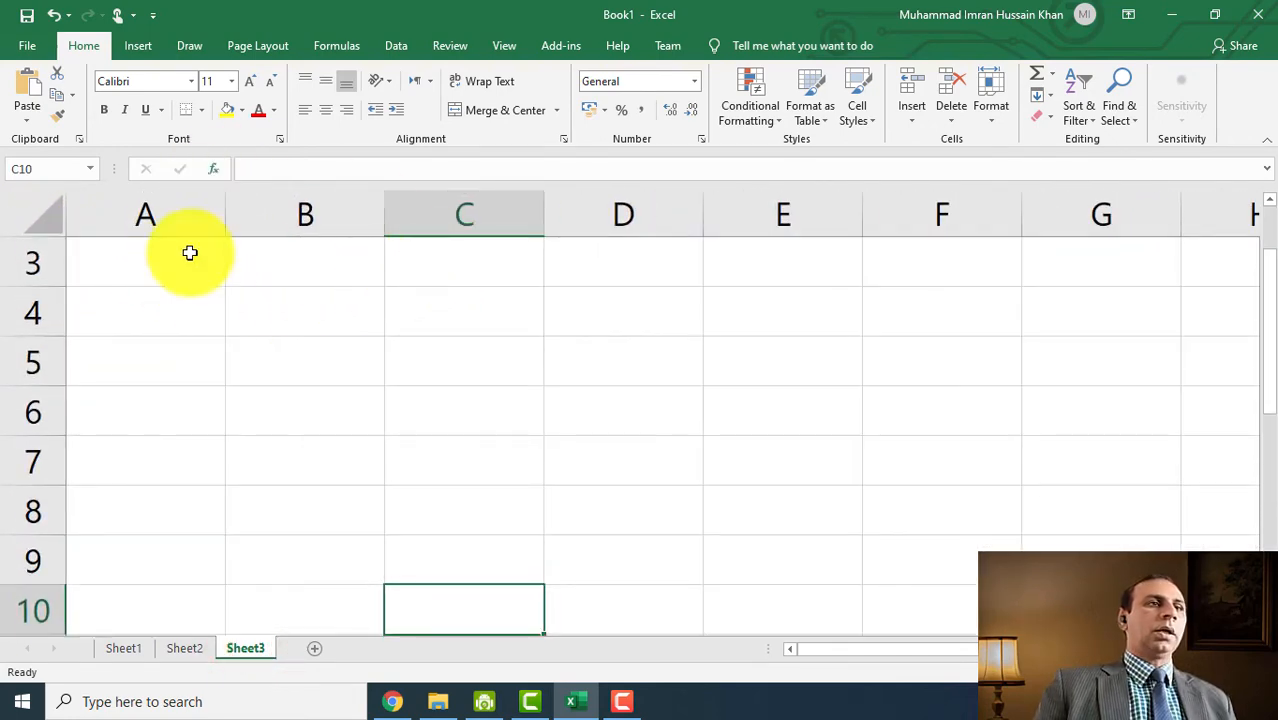
{"action": "left_click", "coordinate": [185, 328]}
{"action": "key", "text": "ctrl+a"}
{"action": "left_click", "coordinate": [251, 86]}
{"action": "left_click", "coordinate": [251, 86]}
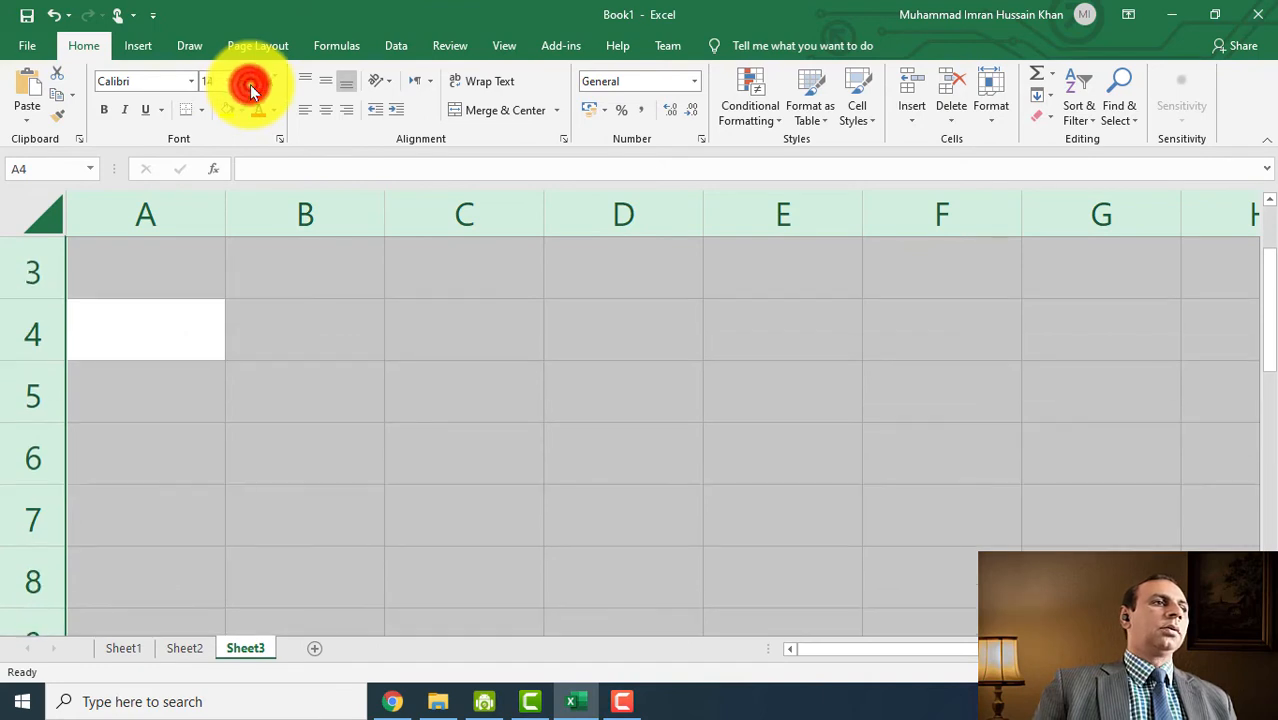
{"action": "left_click", "coordinate": [251, 86]}
{"action": "left_click", "coordinate": [320, 403]}
- Widen column A and enter a phone number in A3, which drops its leading zero
{"action": "left_click", "coordinate": [185, 265]}
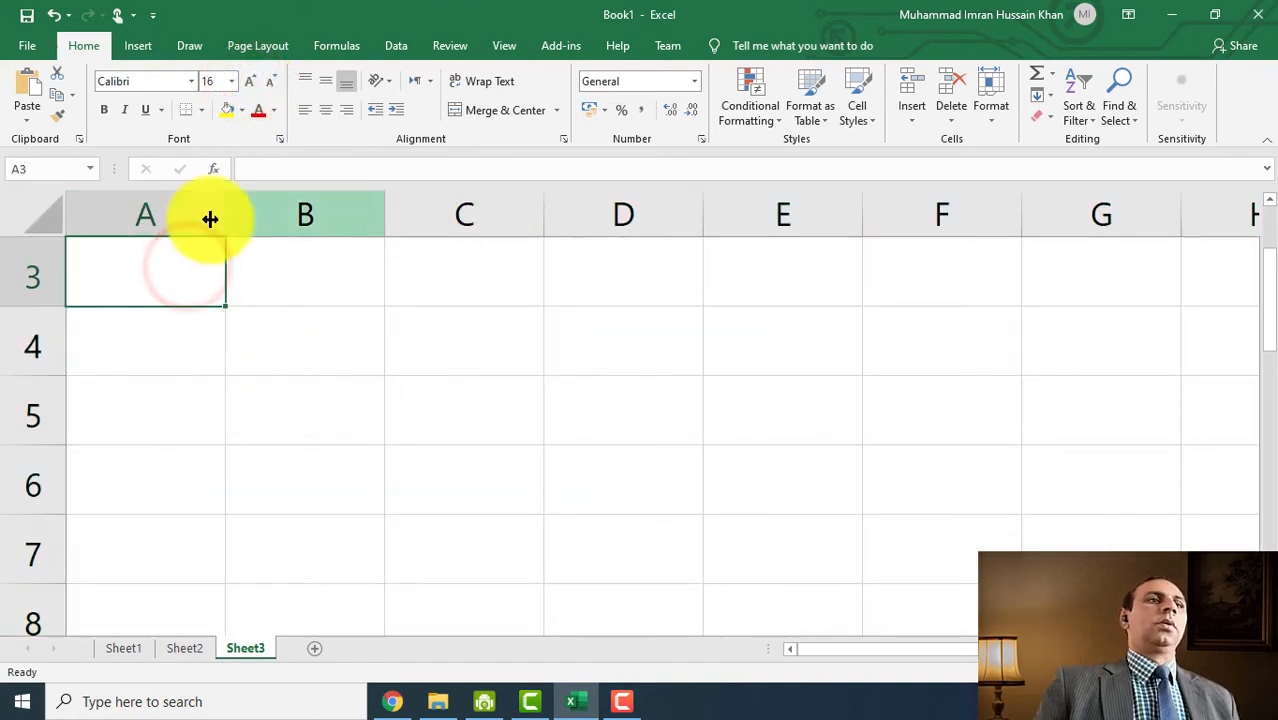
{"action": "left_click_drag", "start_coordinate": [231, 219], "coordinate": [496, 218]}
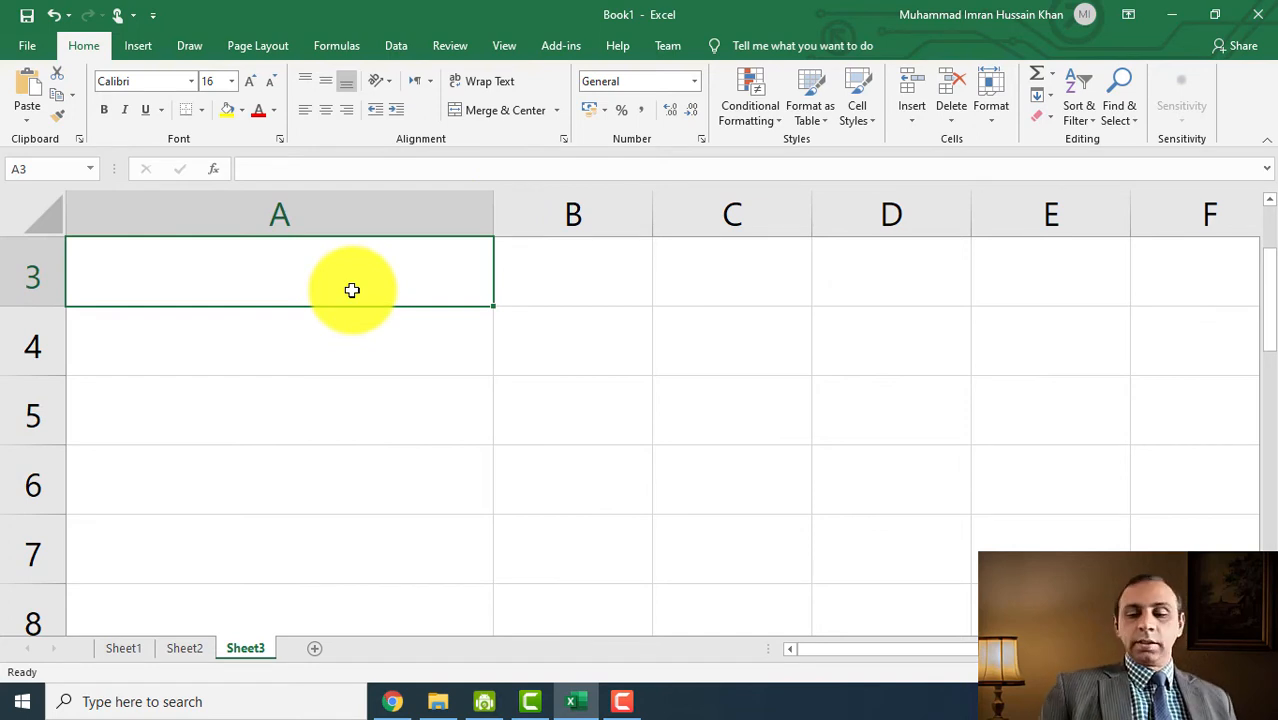
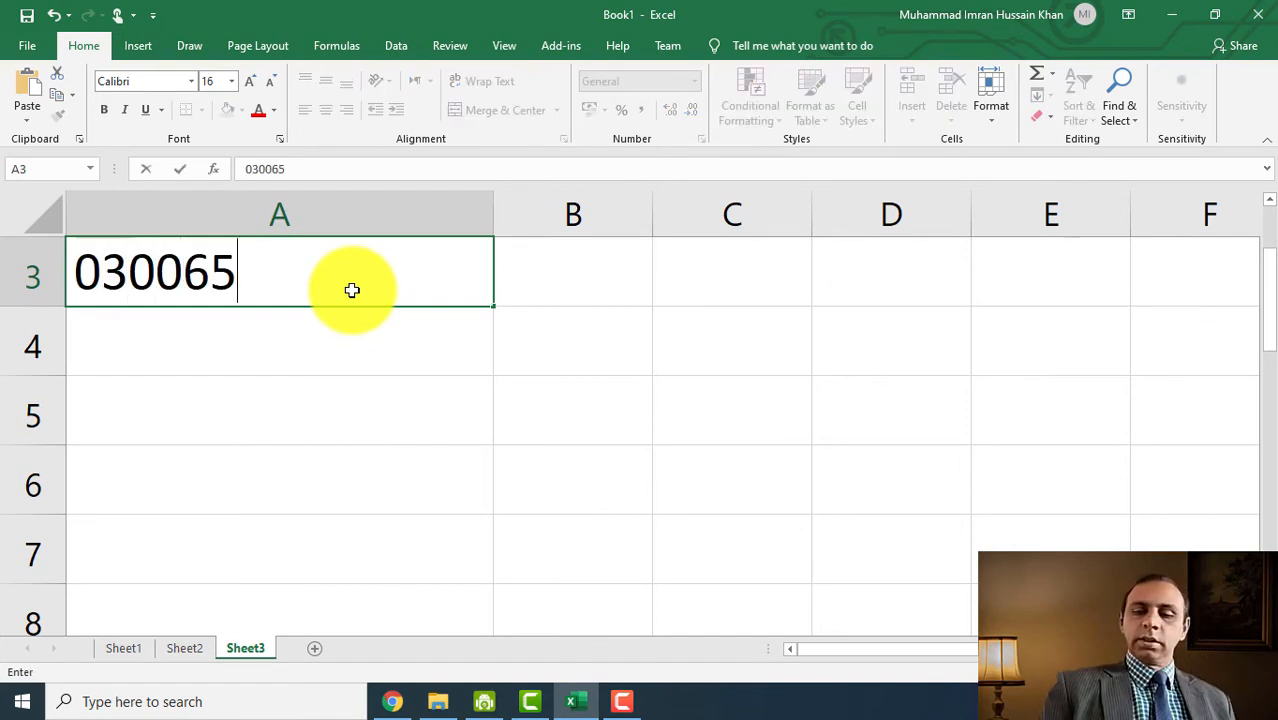
{"action": "key", "text": "Return"}
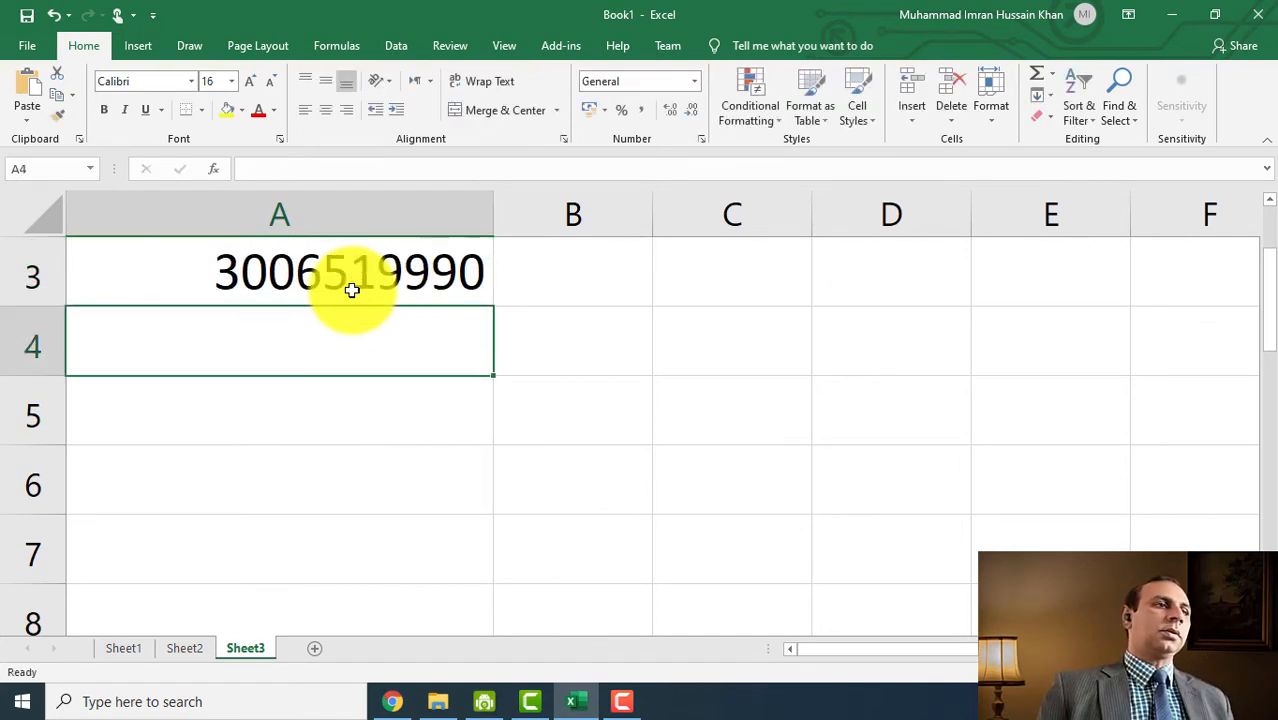
{"action": "left_click", "coordinate": [214, 272]}
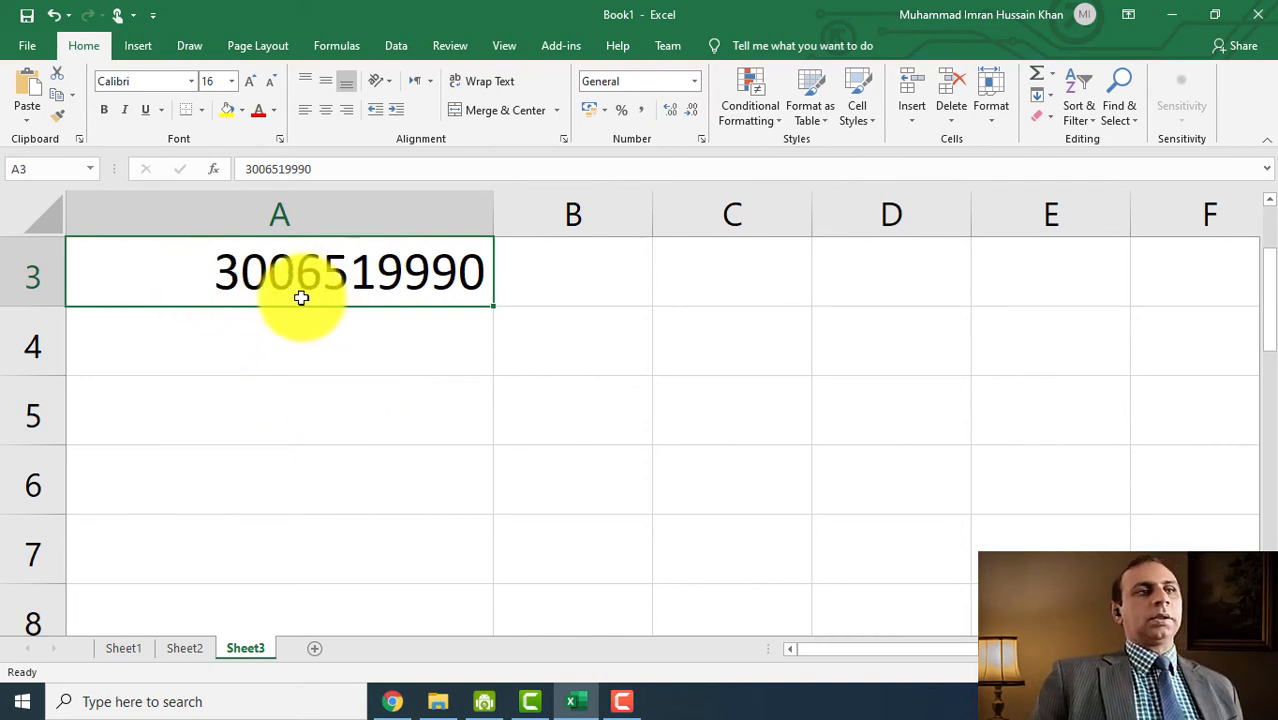
- Widen column B and enter Pakistan in B3
{"action": "left_click", "coordinate": [621, 279]}
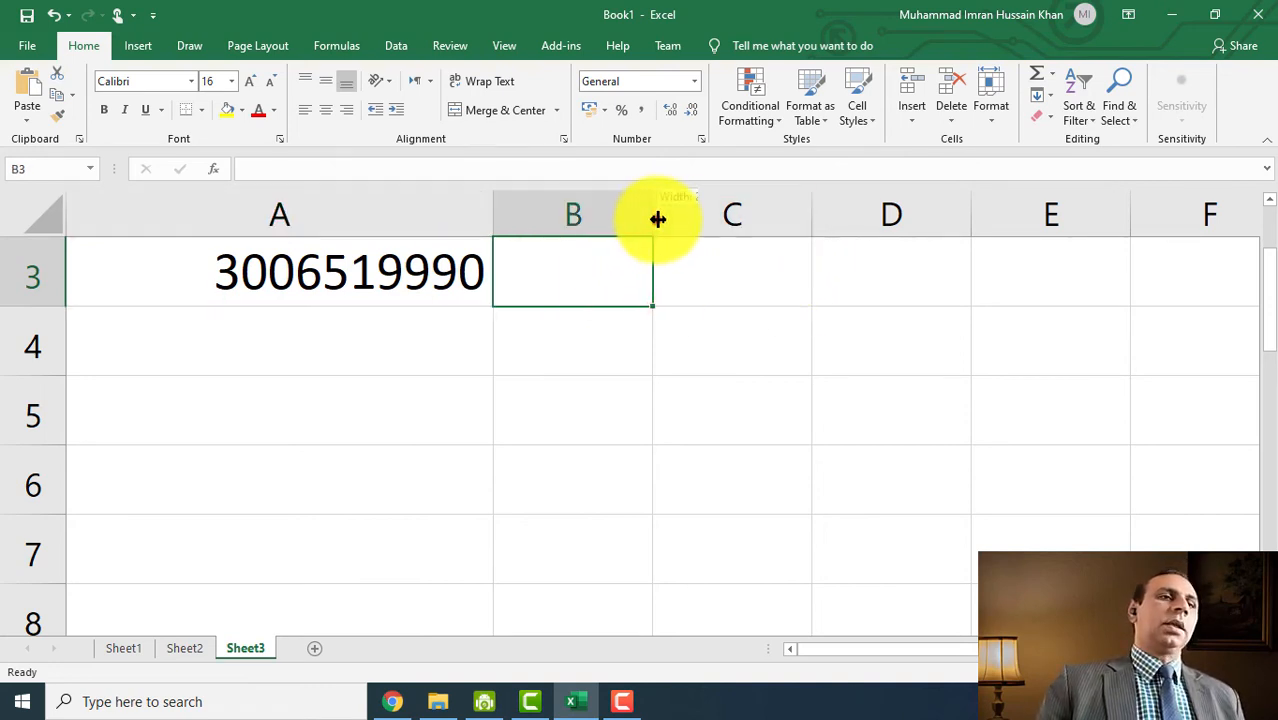
{"action": "left_click_drag", "start_coordinate": [654, 214], "coordinate": [996, 217]}
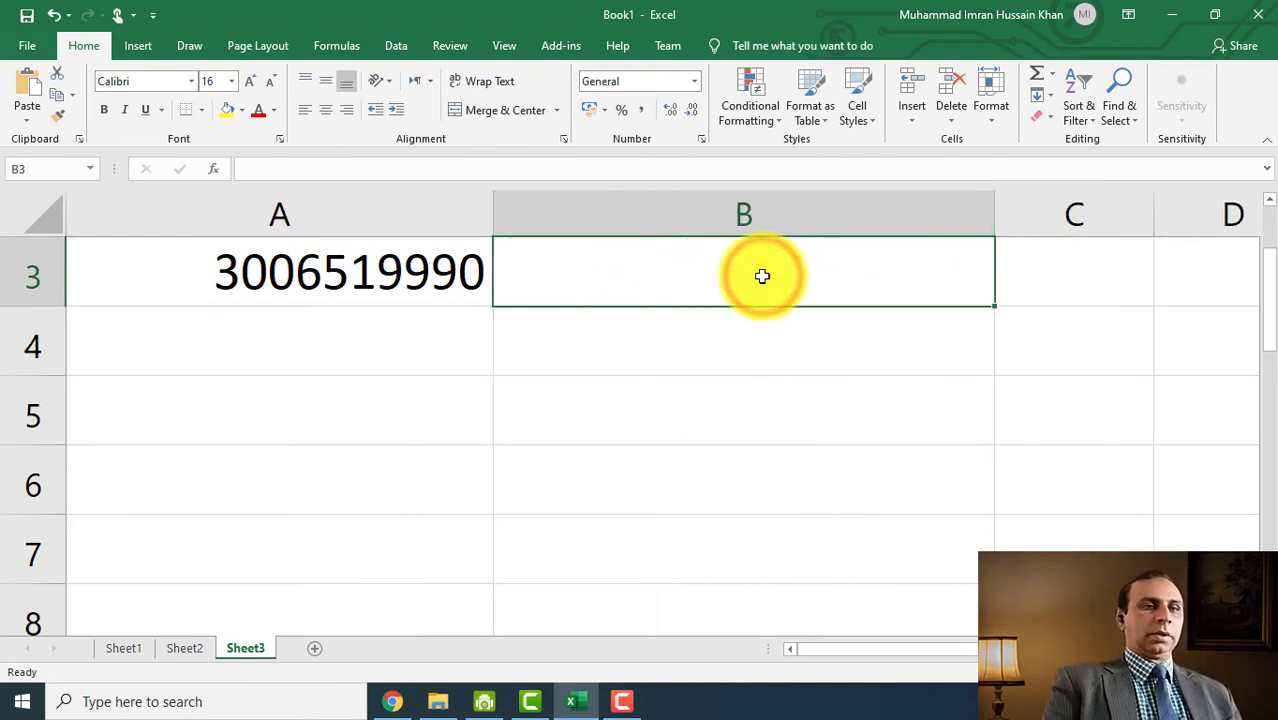
{"action": "type", "text": "Pakistan"}
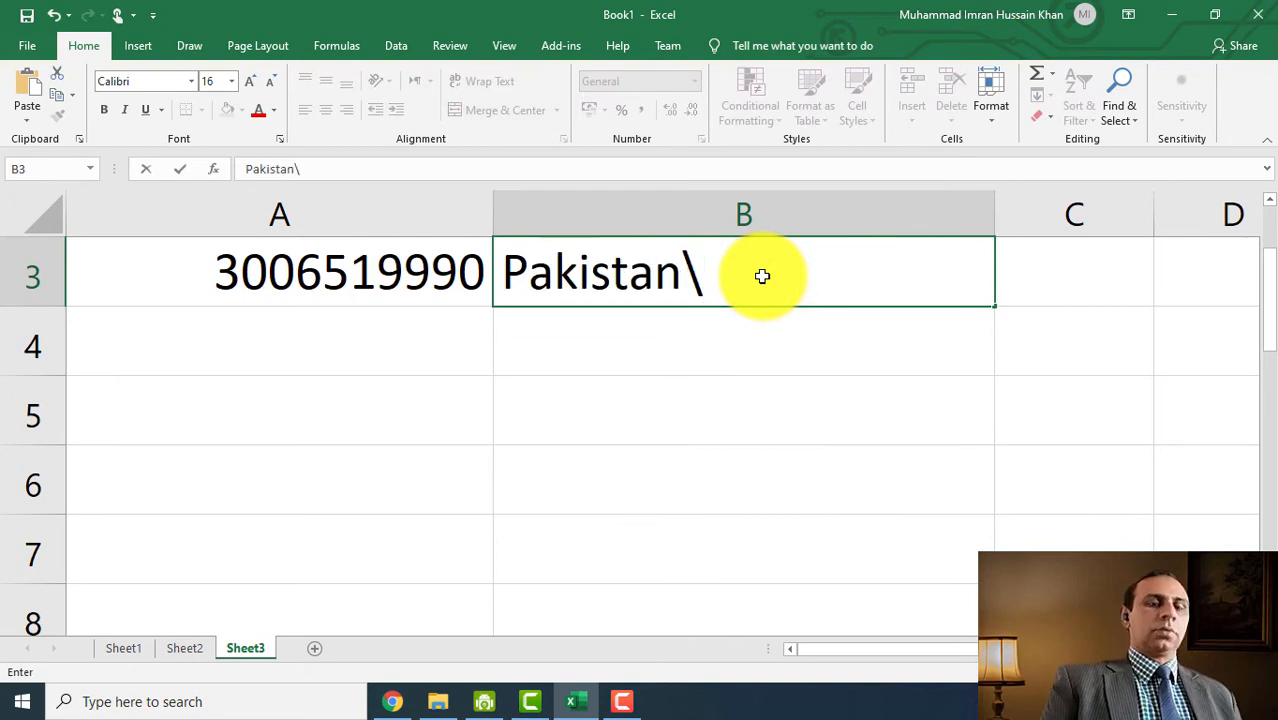
{"action": "key", "text": "Return"}
{"action": "left_click", "coordinate": [762, 276]}
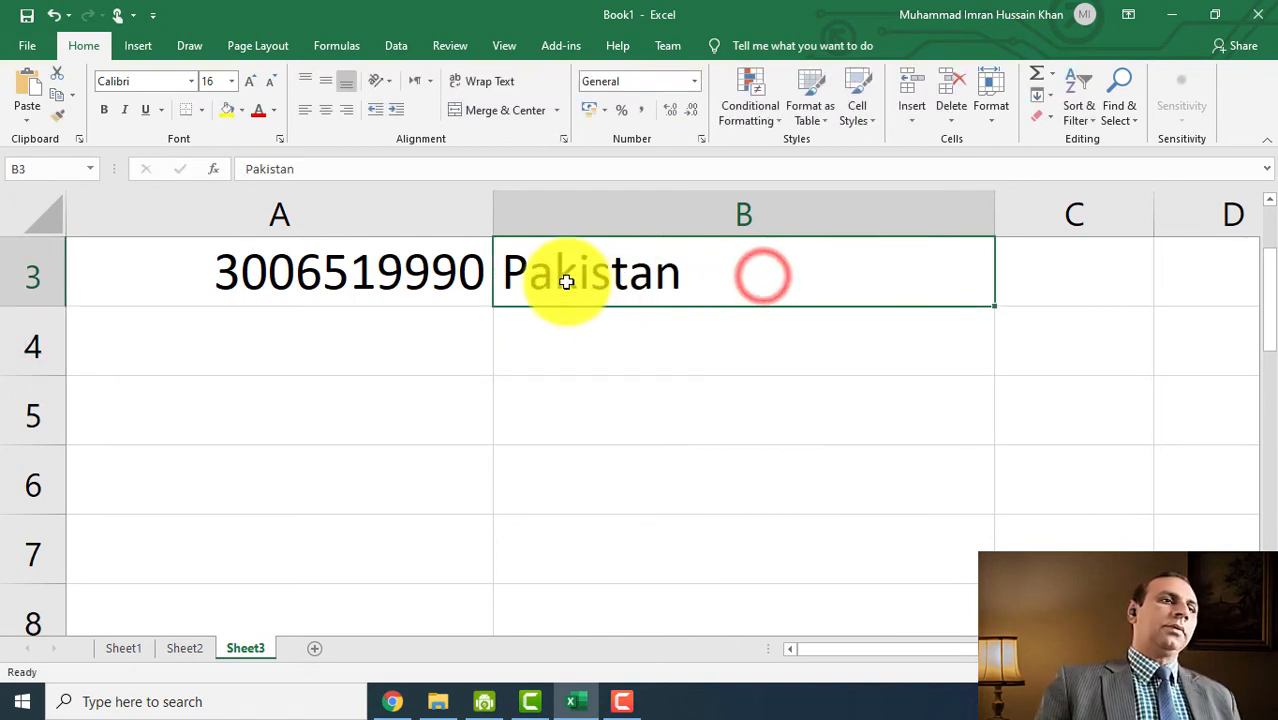
- Try centre, left, centre and right alignment on the number in A3
{"action": "left_click", "coordinate": [230, 272]}
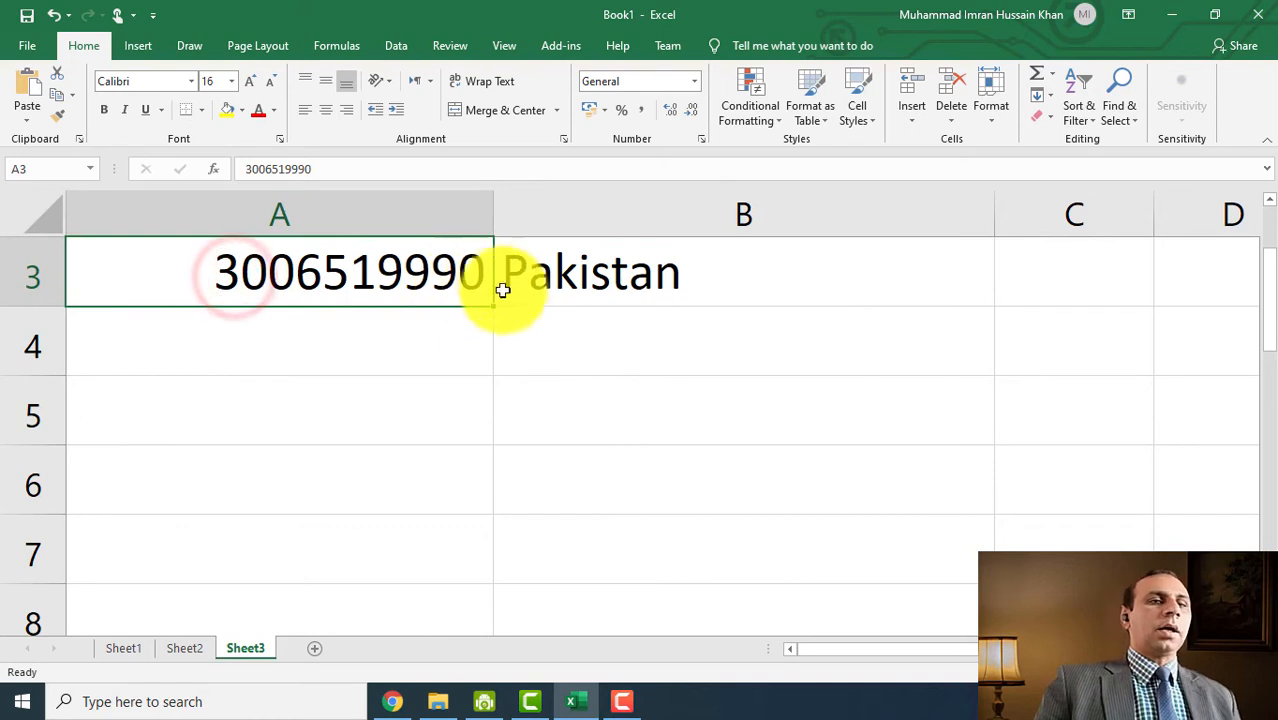
{"action": "left_click", "coordinate": [322, 107]}
{"action": "left_click", "coordinate": [305, 110]}
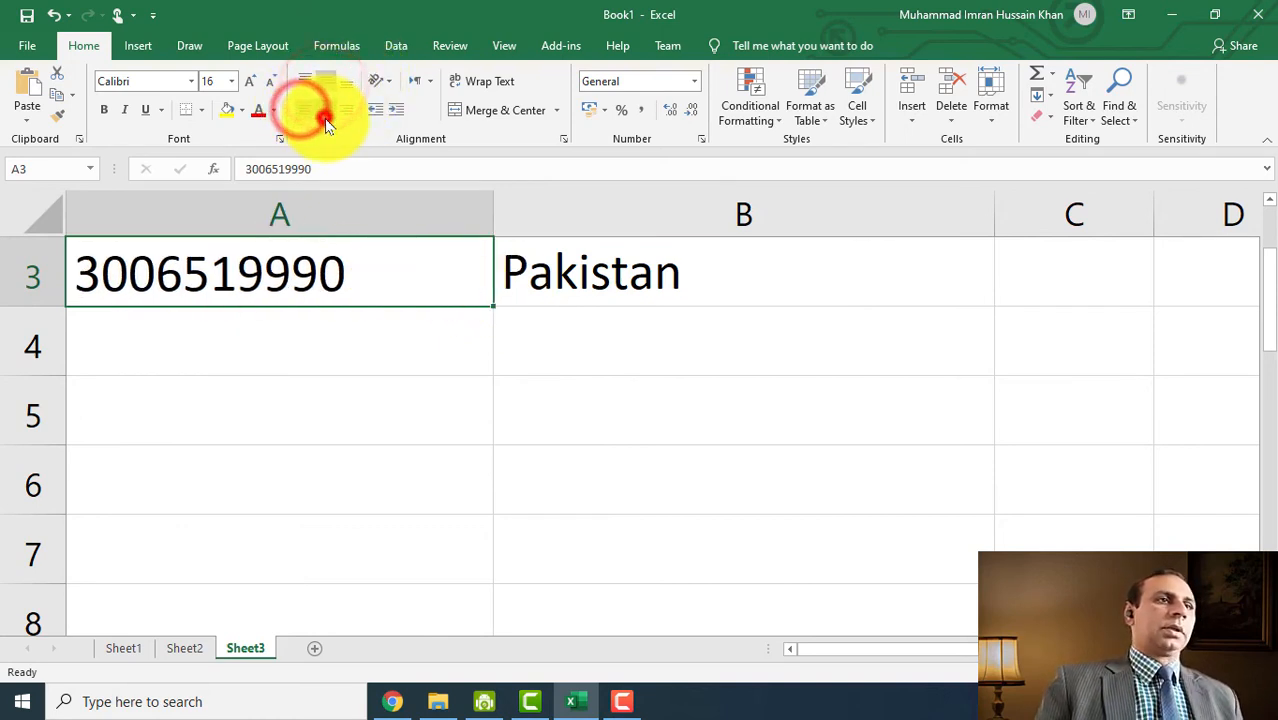
{"action": "left_click", "coordinate": [326, 110]}
{"action": "left_click", "coordinate": [346, 110]}
- Clear Pakistan from B3 and select column A
{"action": "left_click", "coordinate": [567, 287]}
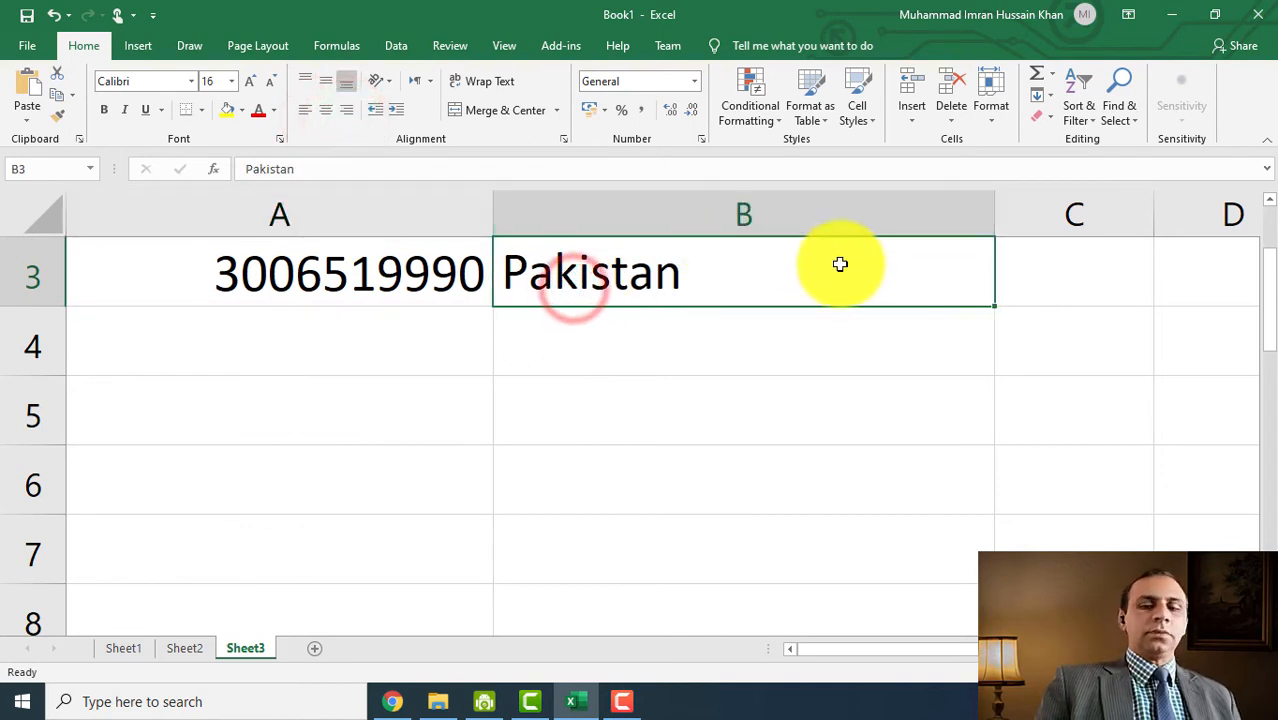
{"action": "key", "text": "Delete"}
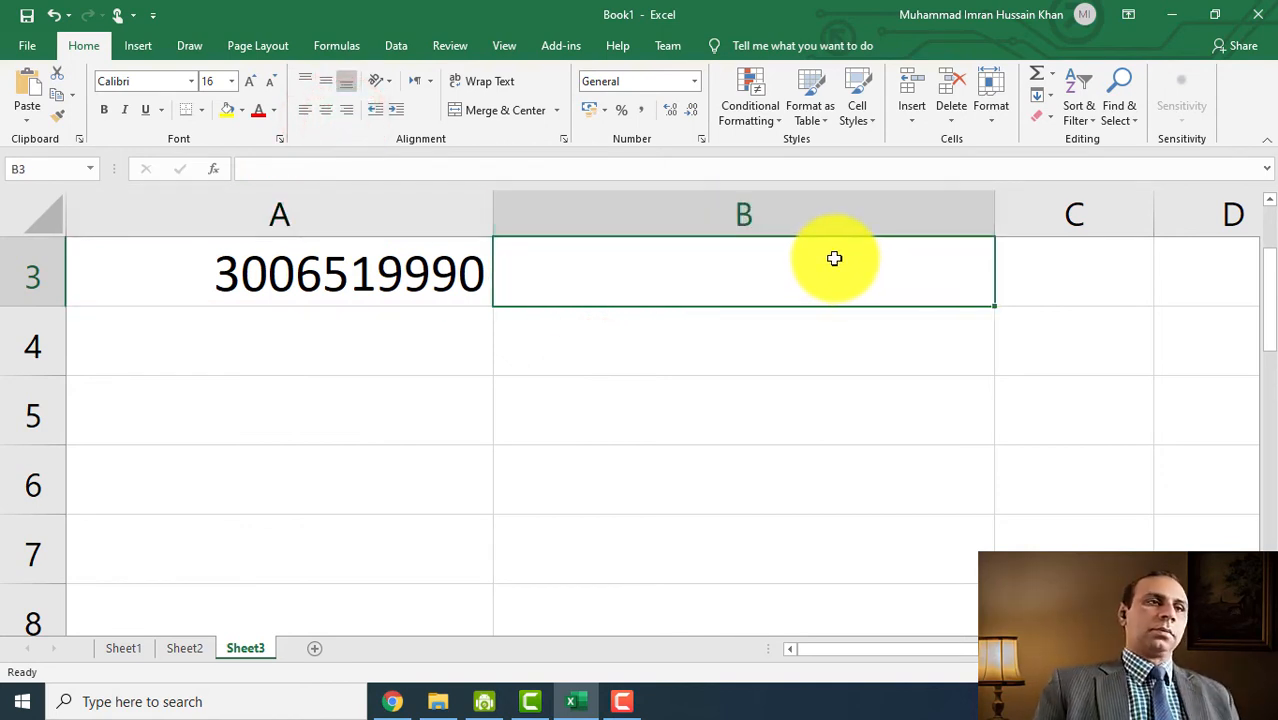
{"action": "left_click", "coordinate": [247, 290]}
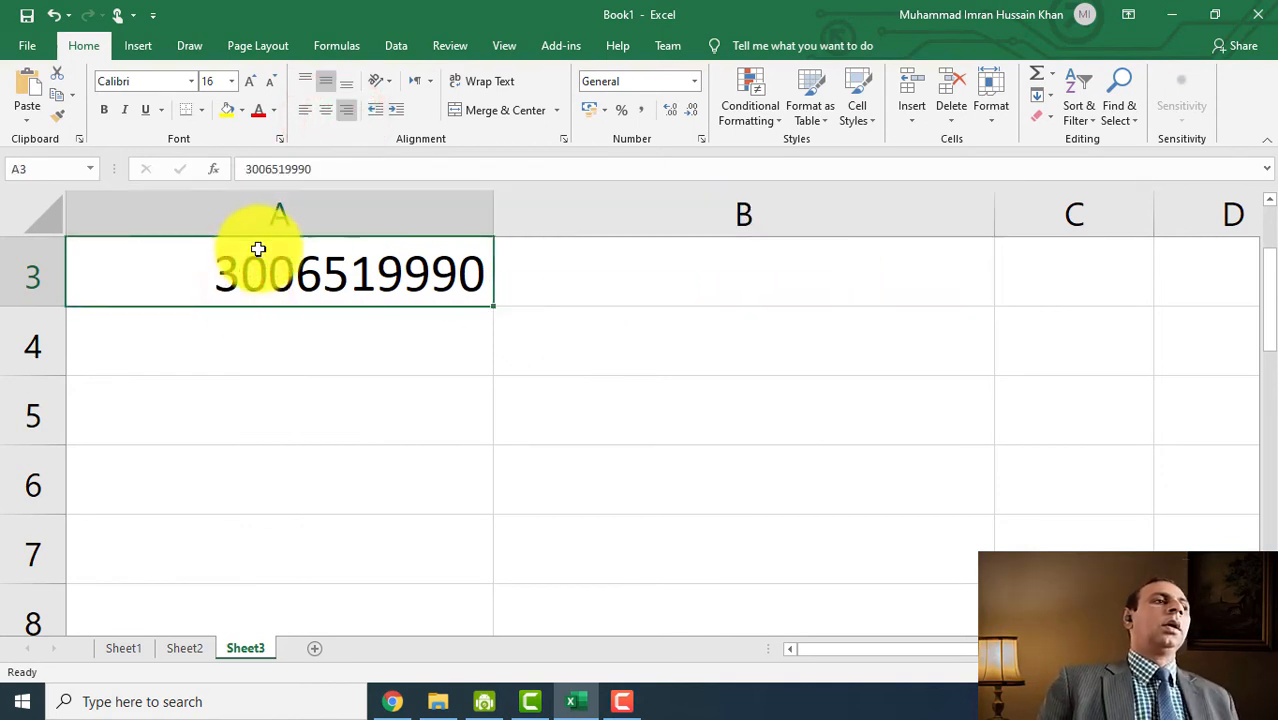
{"action": "left_click", "coordinate": [278, 213]}
- Format column A as Text and restore the leading 0 on A3's phone number
{"action": "left_click", "coordinate": [698, 87]}
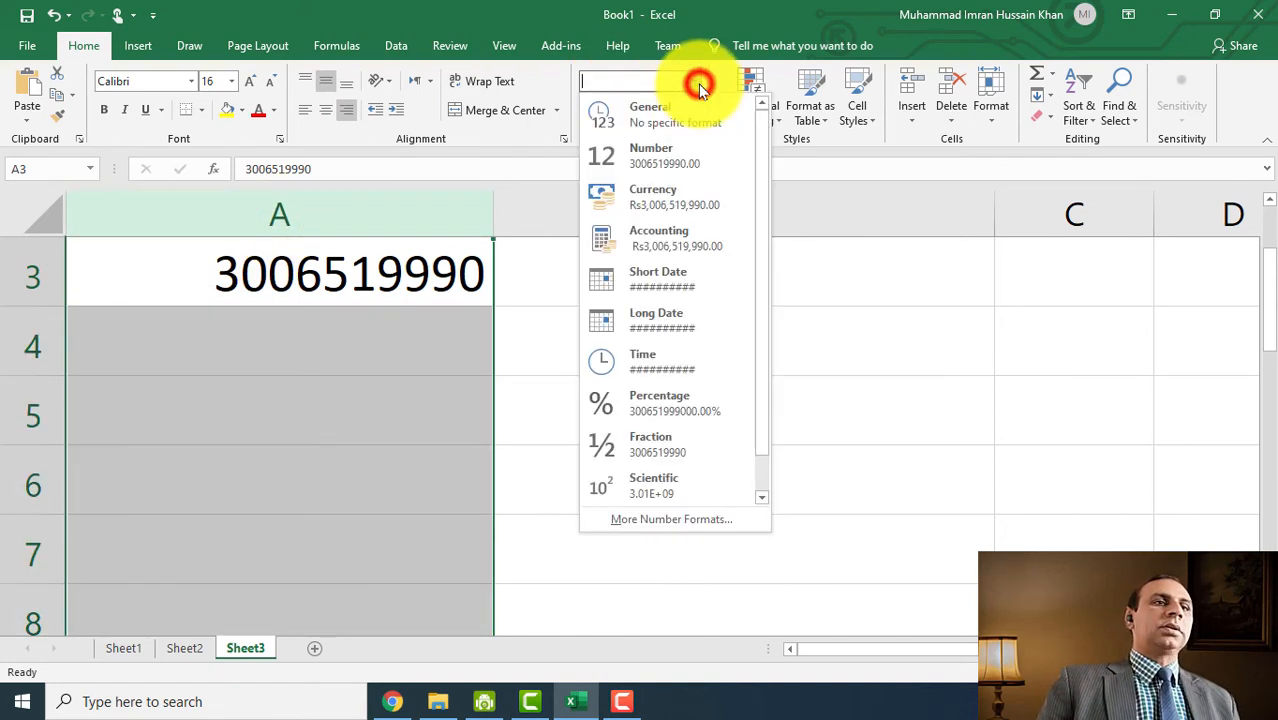
{"action": "scroll", "coordinate": [722, 337], "scroll_direction": "down", "scroll_amount": 1}
{"action": "left_click", "coordinate": [654, 503]}
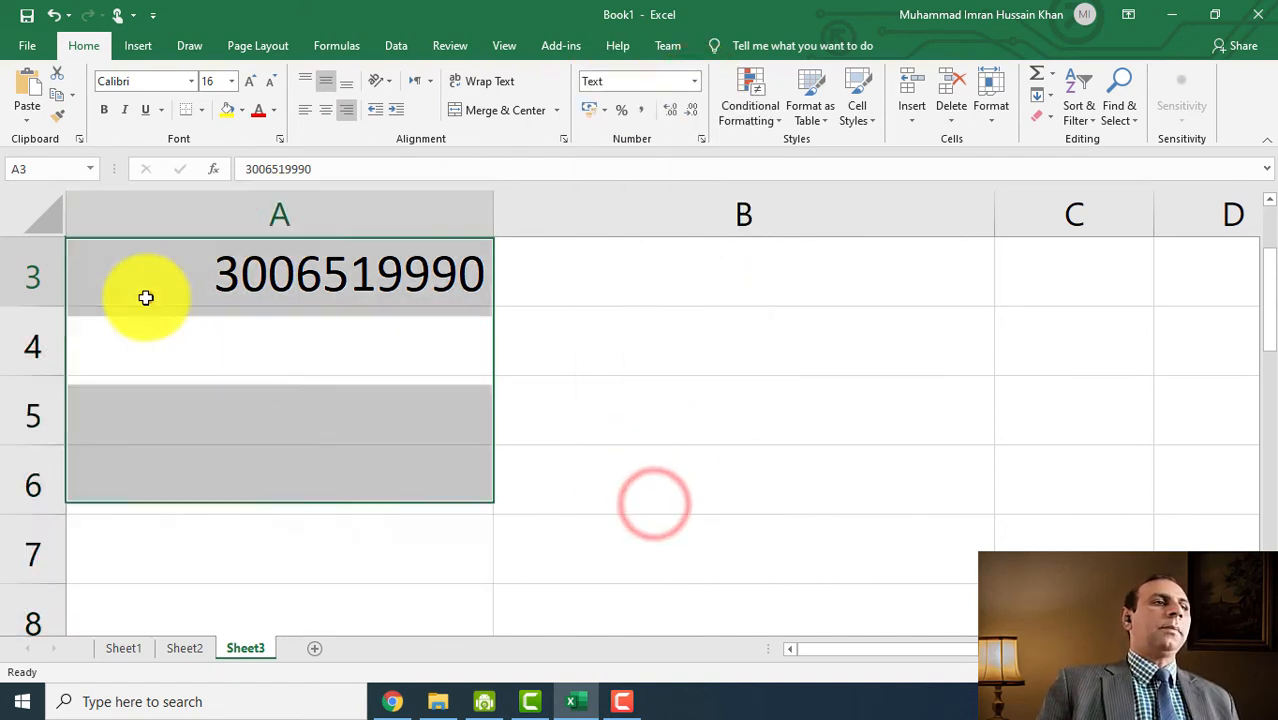
{"action": "left_click", "coordinate": [143, 295]}
{"action": "double_click", "coordinate": [200, 271]}
{"action": "type", "text": "0"}
{"action": "key", "text": "Return"}
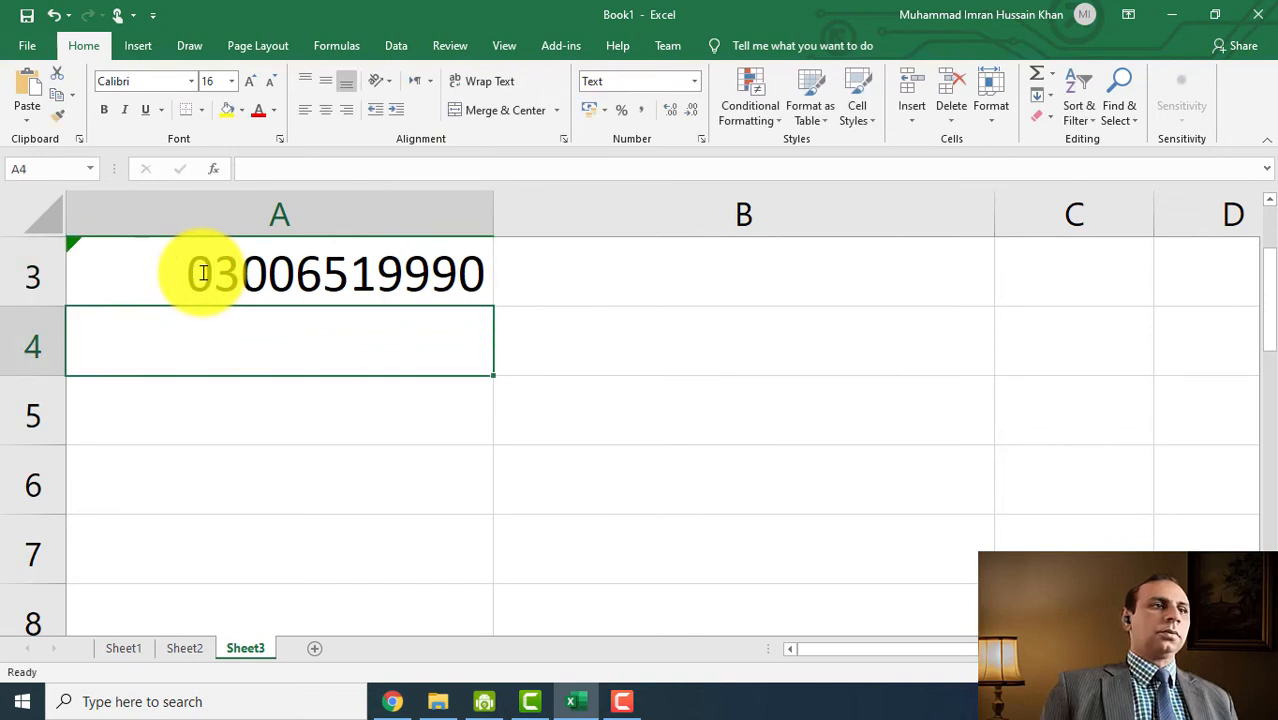
{"action": "left_click", "coordinate": [214, 272]}
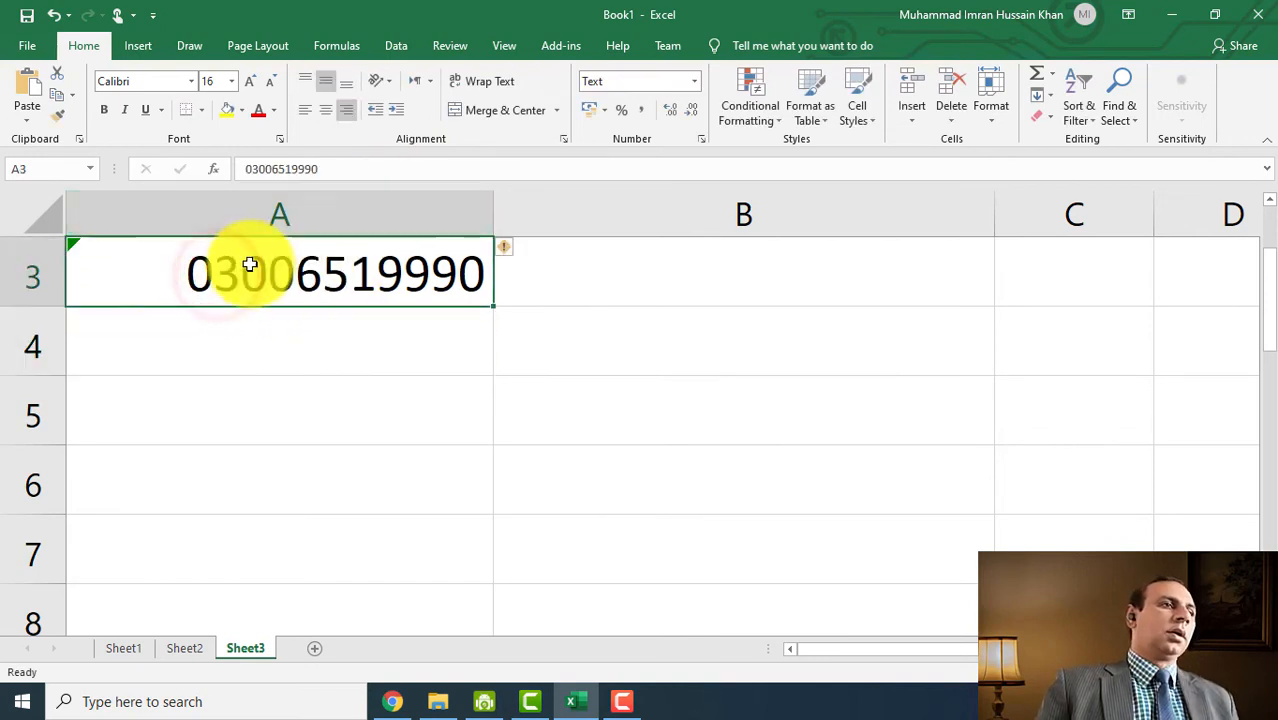
- Re-enter A4's phone number so it starts with 031, keeping the leading zero
{"action": "left_click", "coordinate": [274, 360]}
{"action": "double_click", "coordinate": [274, 361]}
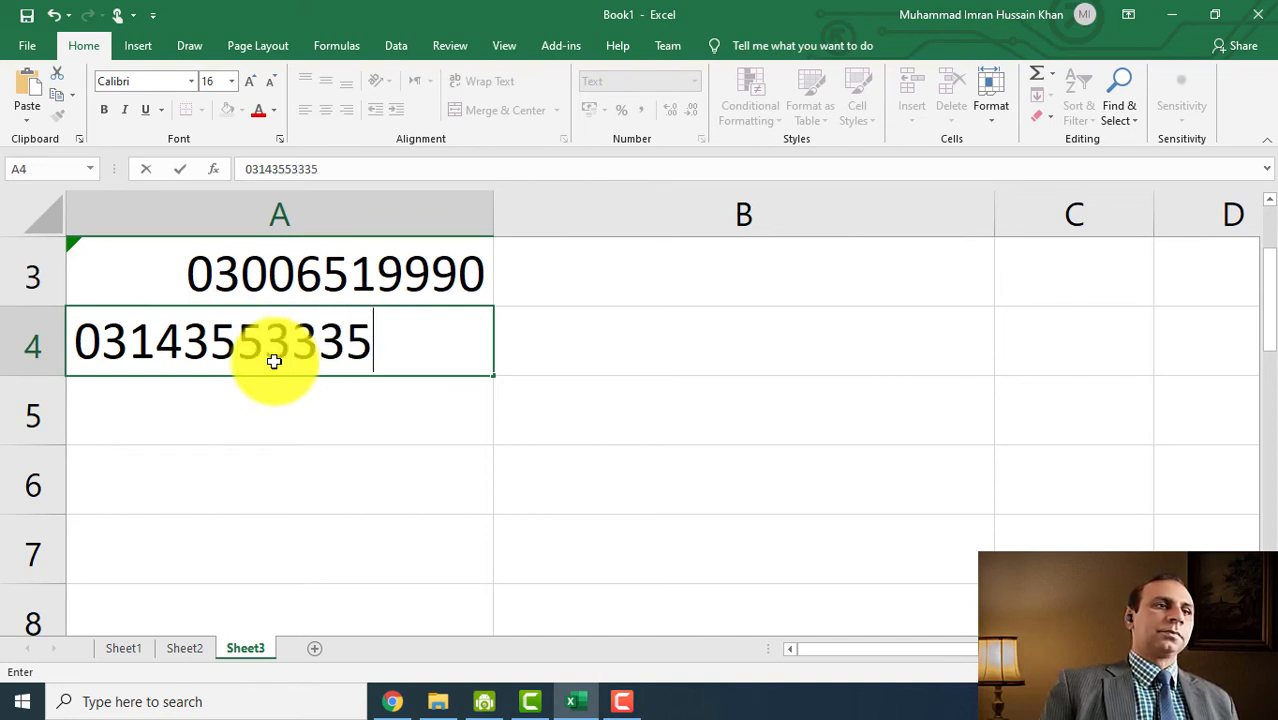
{"action": "key", "text": "Return"}
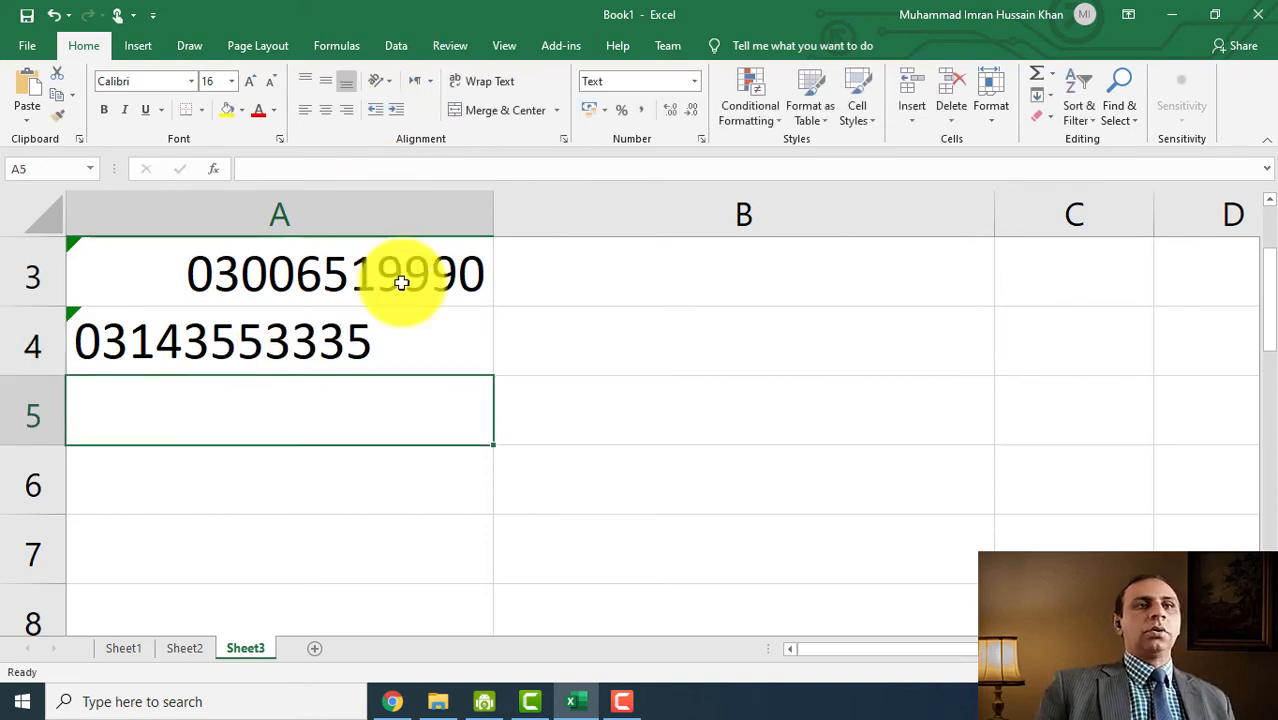
- Left-align the two phone numbers in A3:A4
{"action": "left_click_drag", "start_coordinate": [400, 287], "coordinate": [399, 329]}
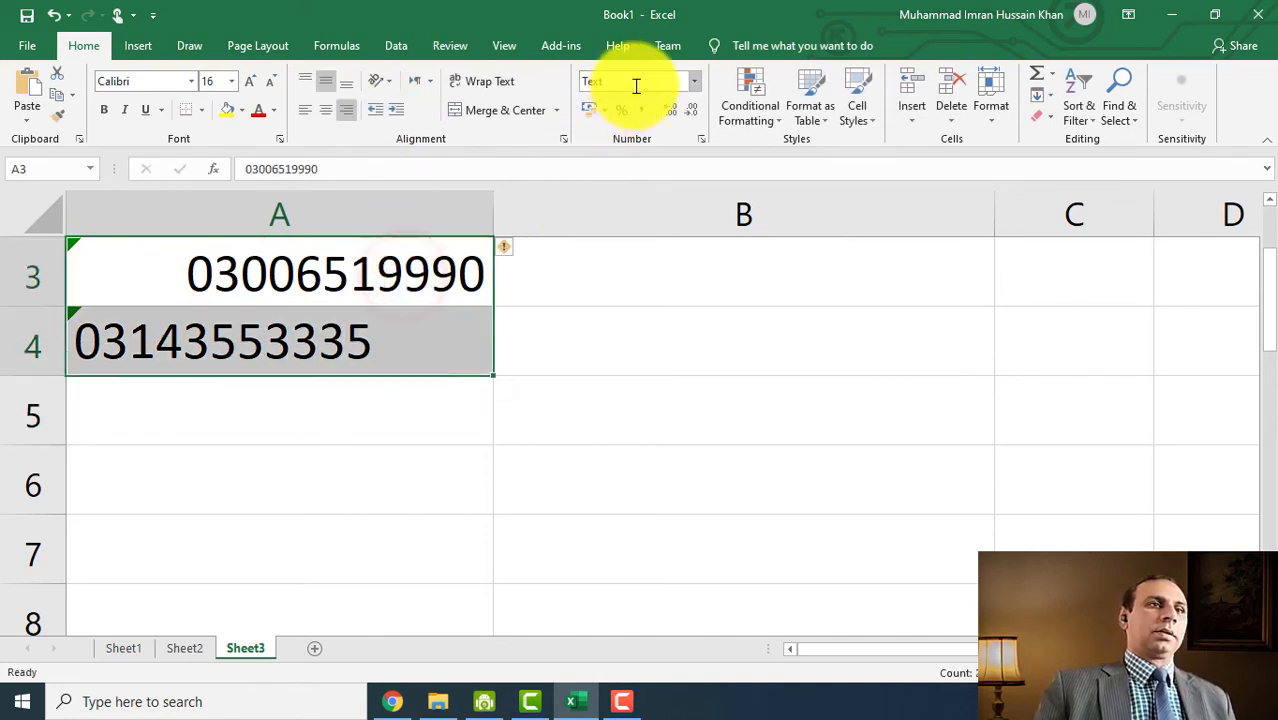
{"action": "left_click", "coordinate": [305, 110]}
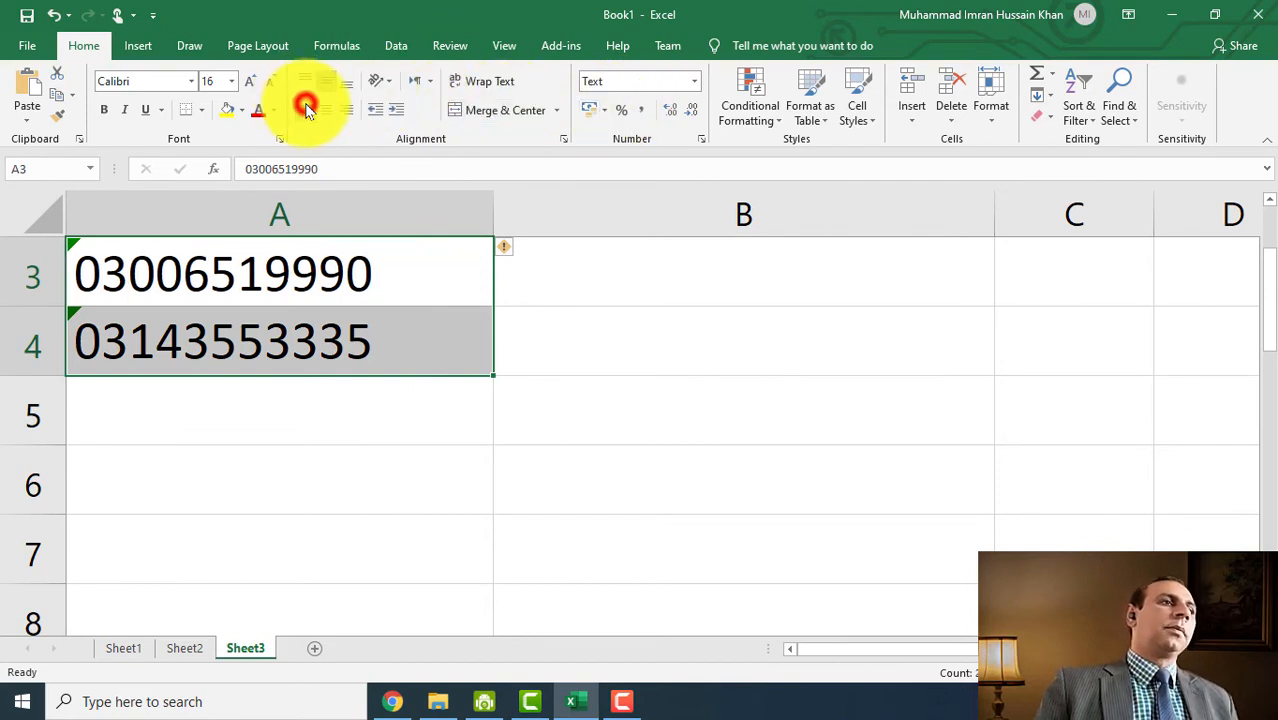
{"action": "left_click", "coordinate": [268, 338]}
{"action": "left_click", "coordinate": [326, 279]}
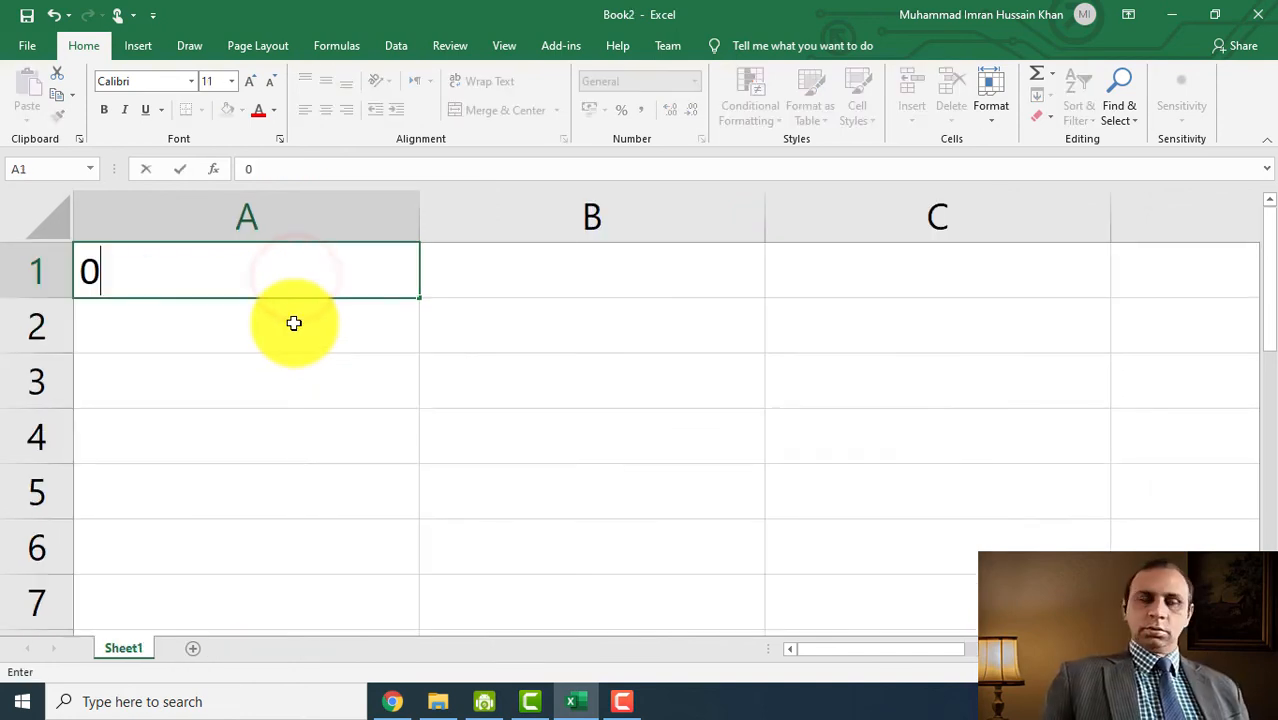
{"action": "key", "text": "Escape"}
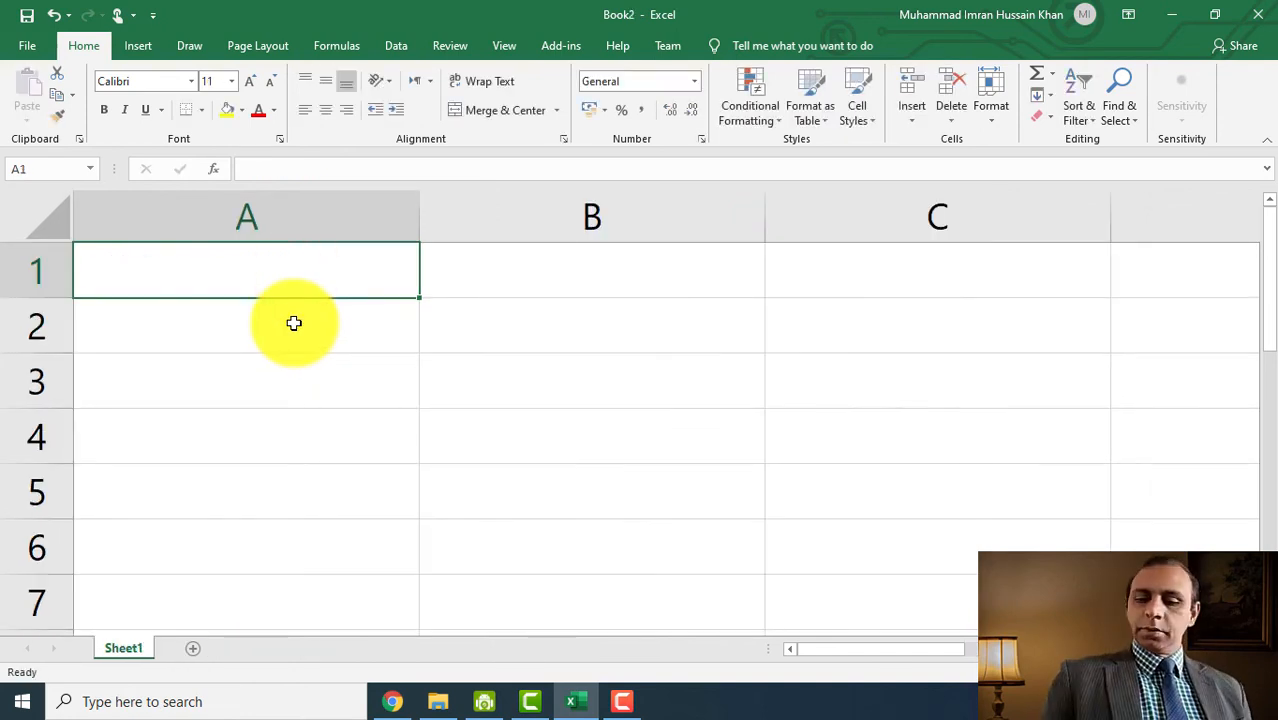
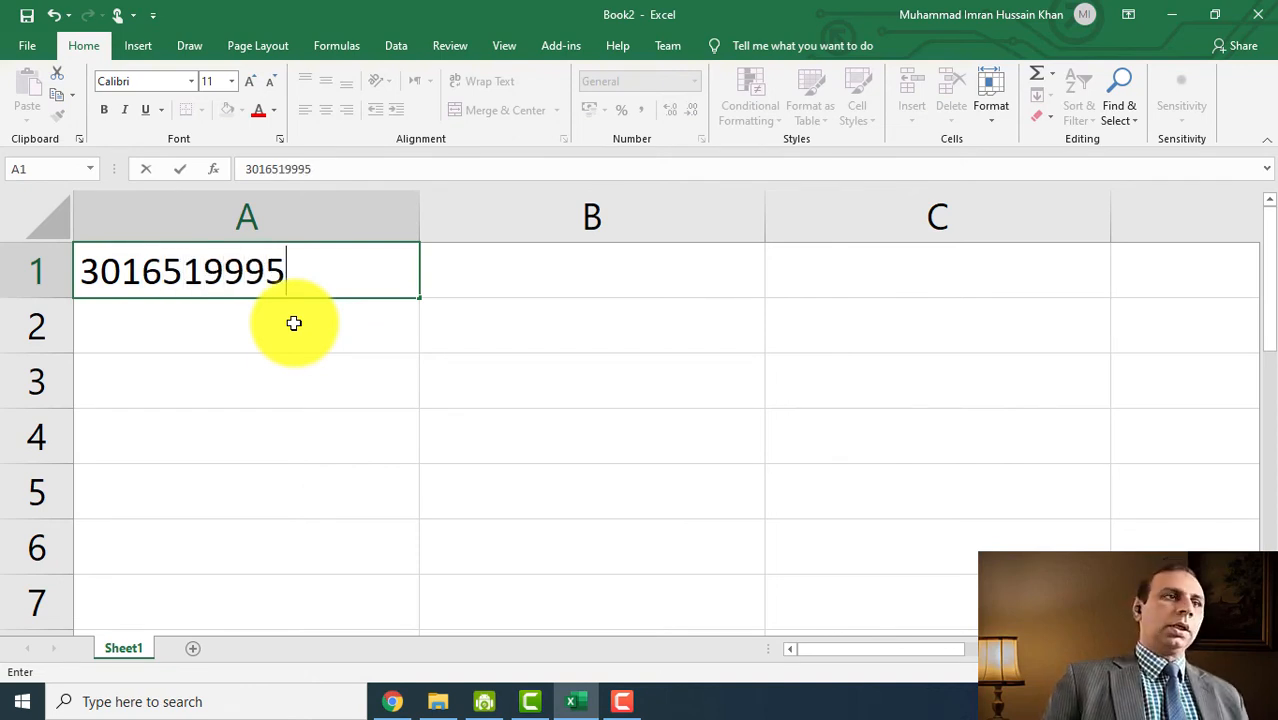
{"action": "key", "text": "Return"}
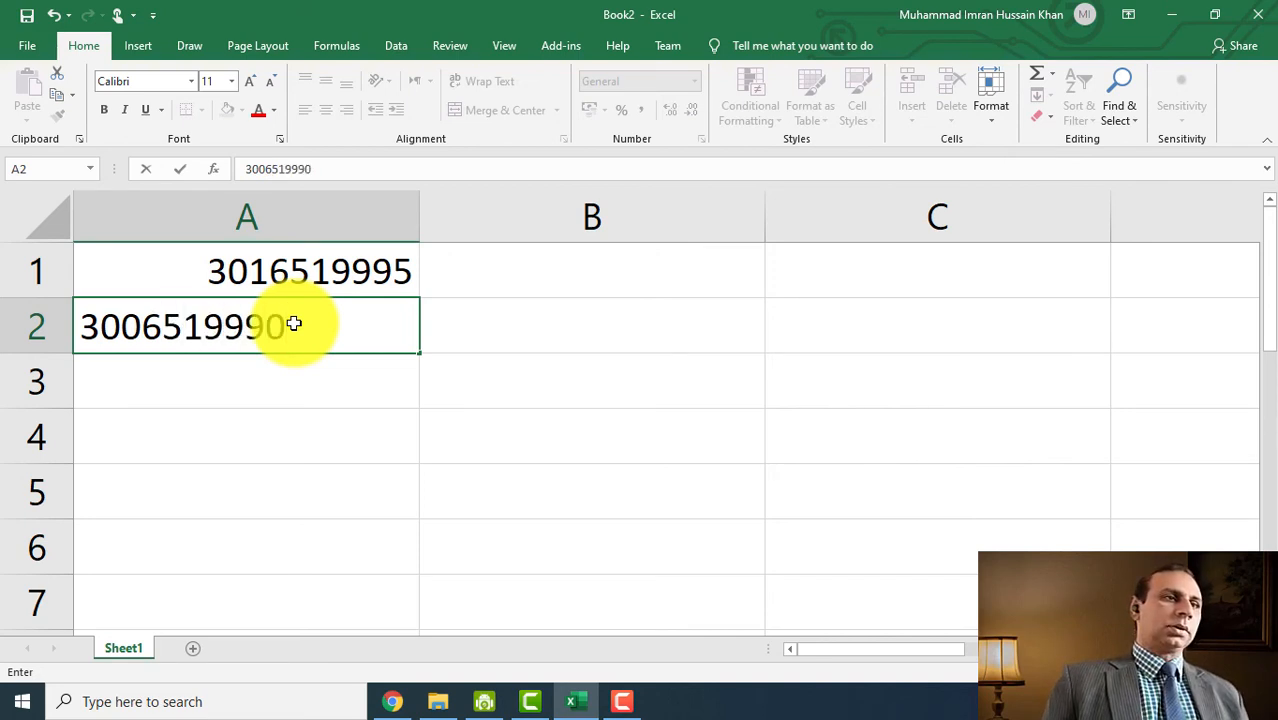
{"action": "key", "text": "Return"}
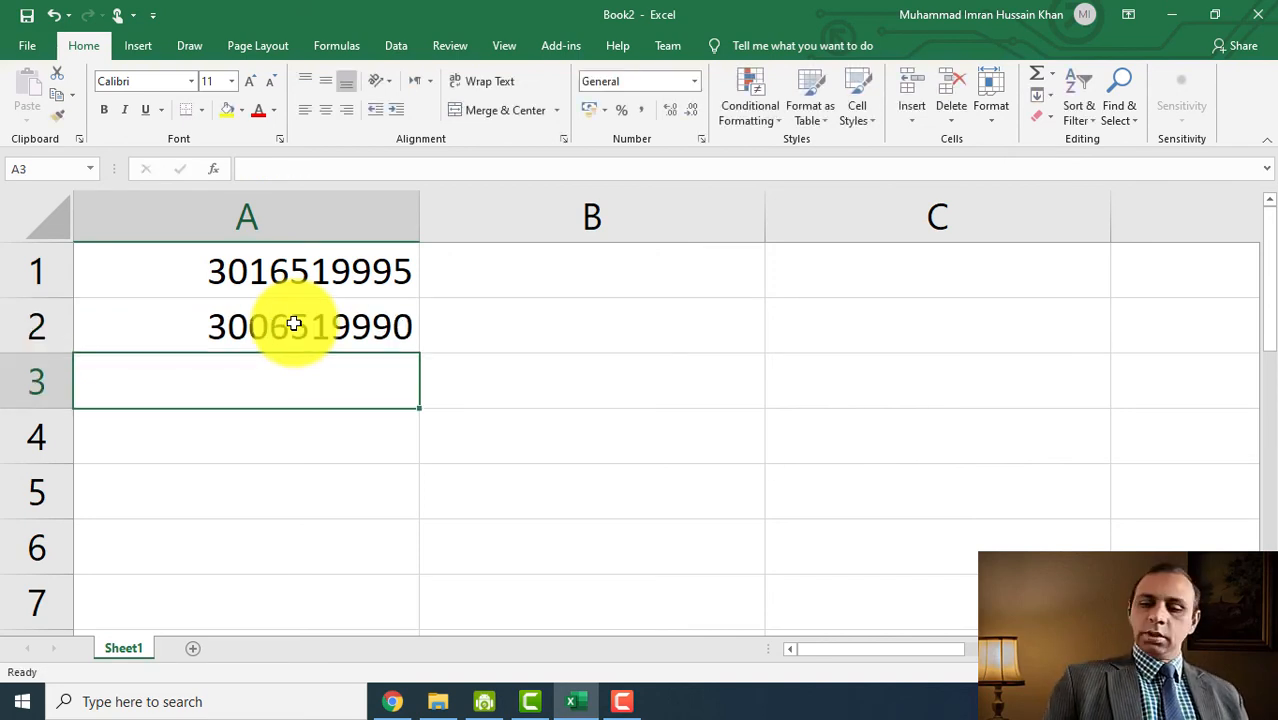
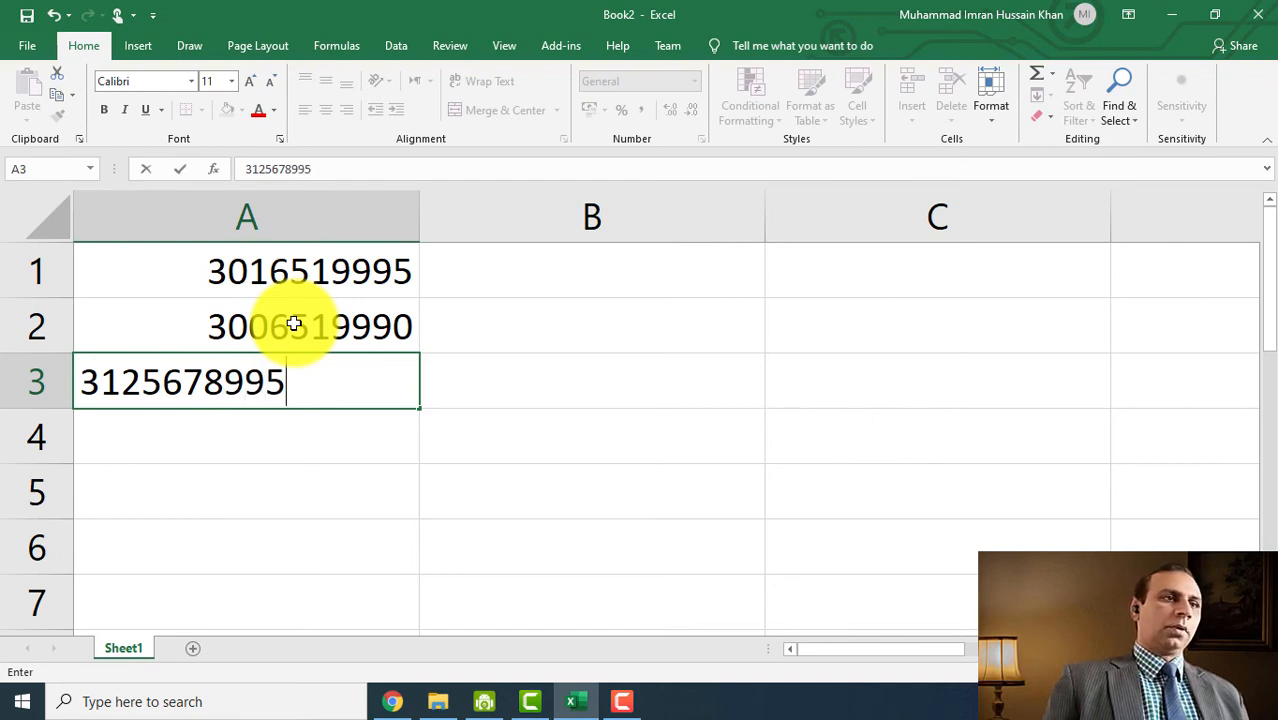
{"action": "key", "text": "Return"}
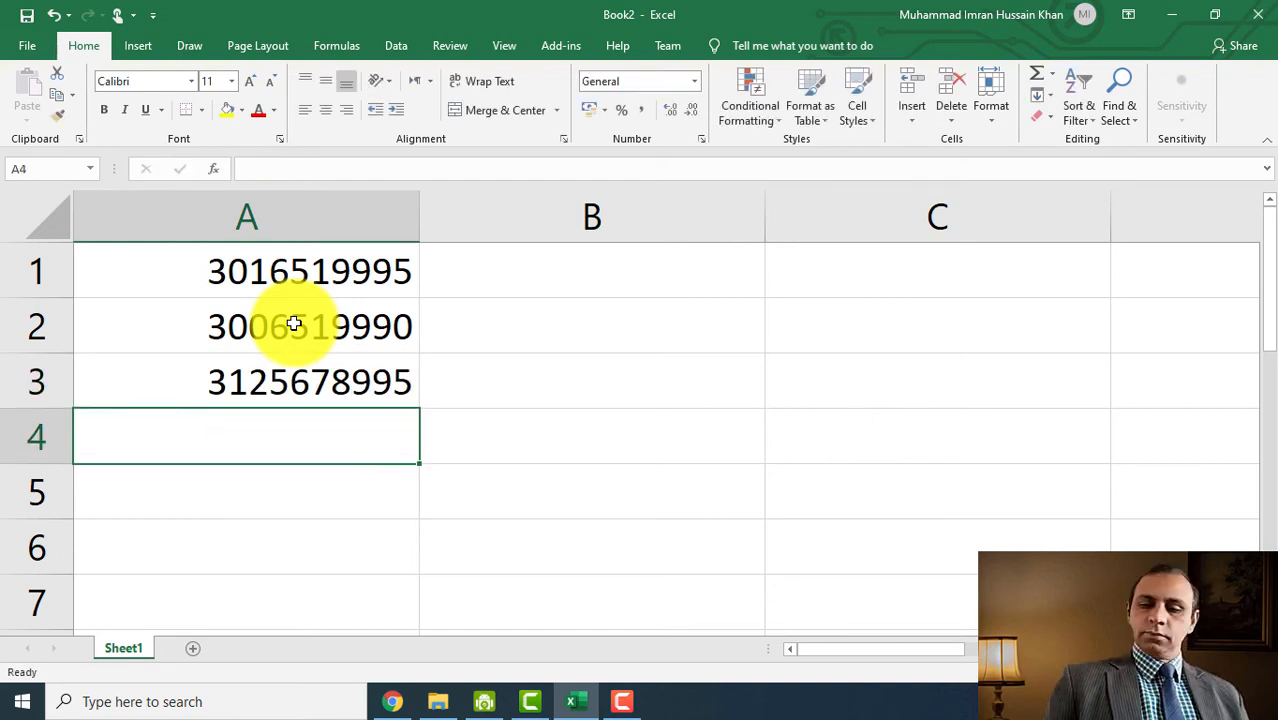
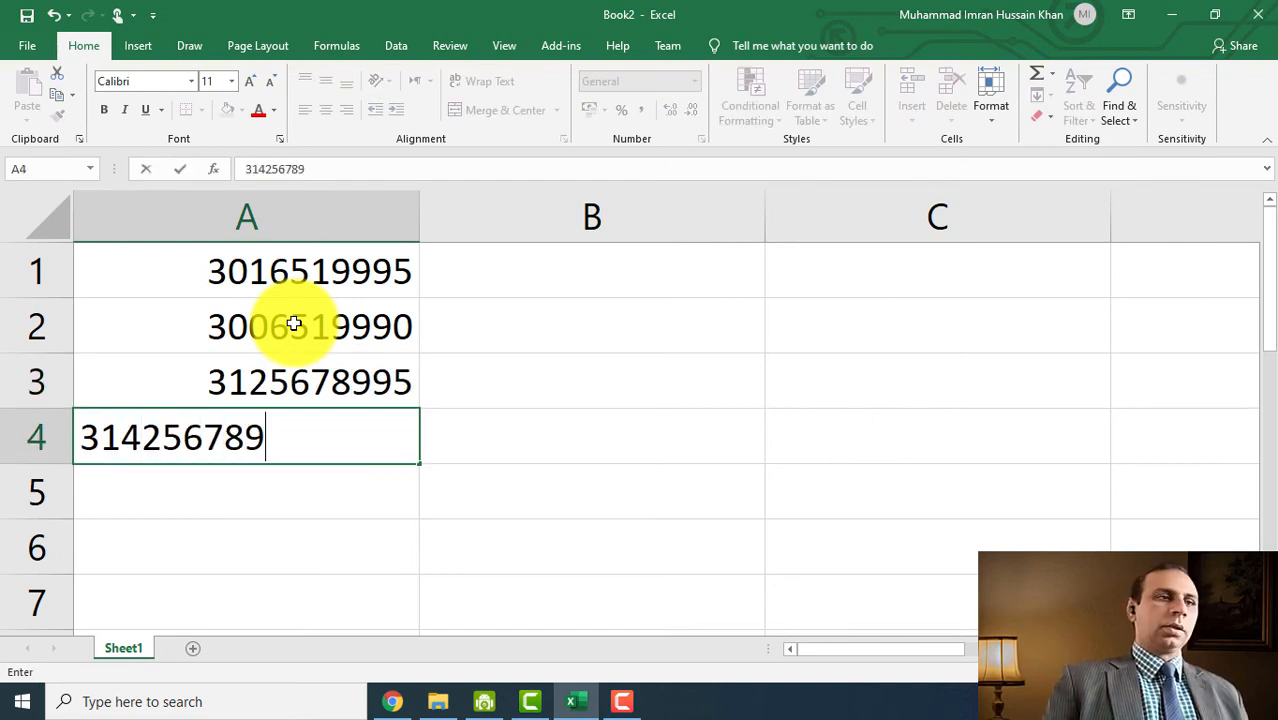
{"action": "key", "text": "Return"}
{"action": "key", "text": "Up"}
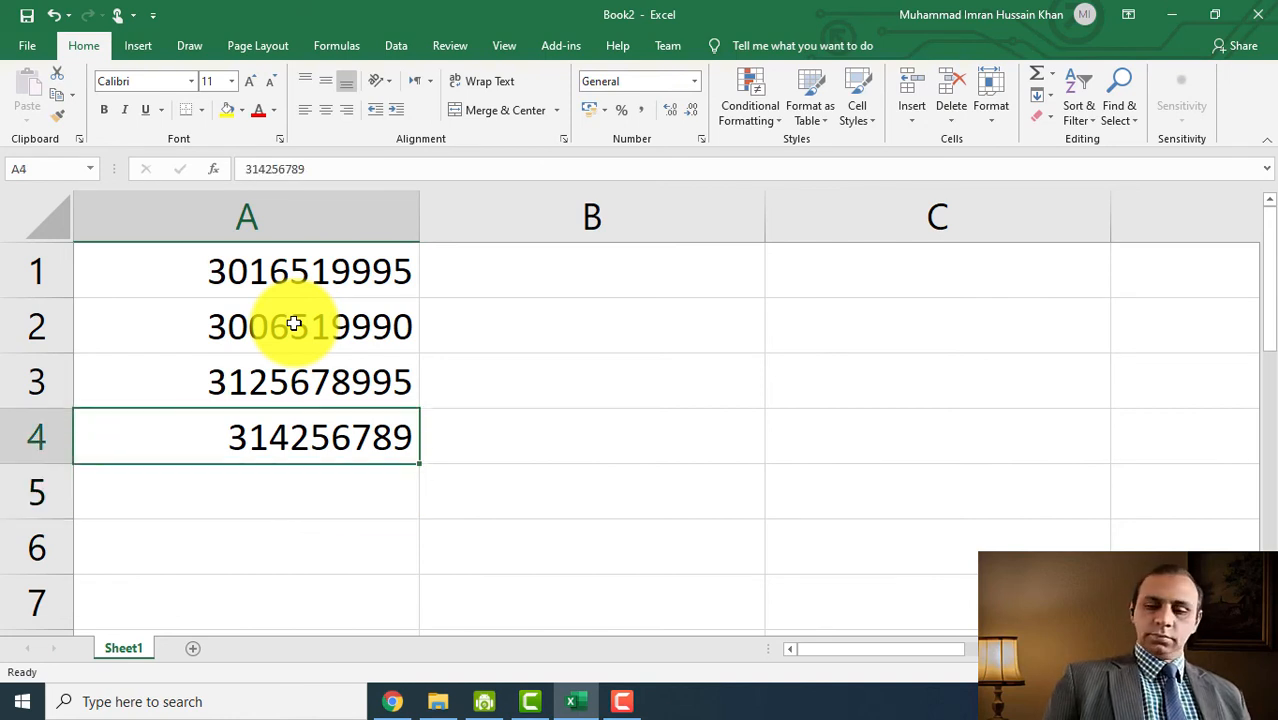
{"action": "key", "text": "F2"}
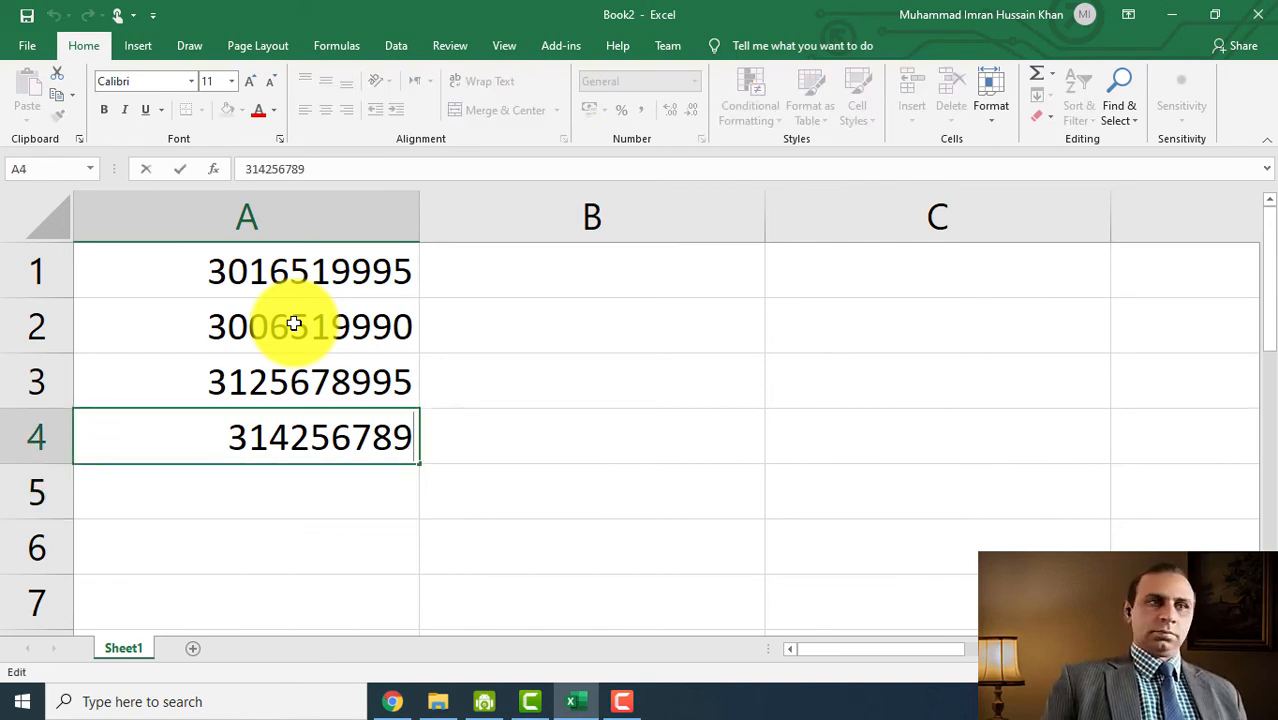
{"action": "type", "text": "6"}
{"action": "key", "text": "Return"}
- Apply the custom number format +92# to all of column A
{"action": "left_click", "coordinate": [301, 229]}
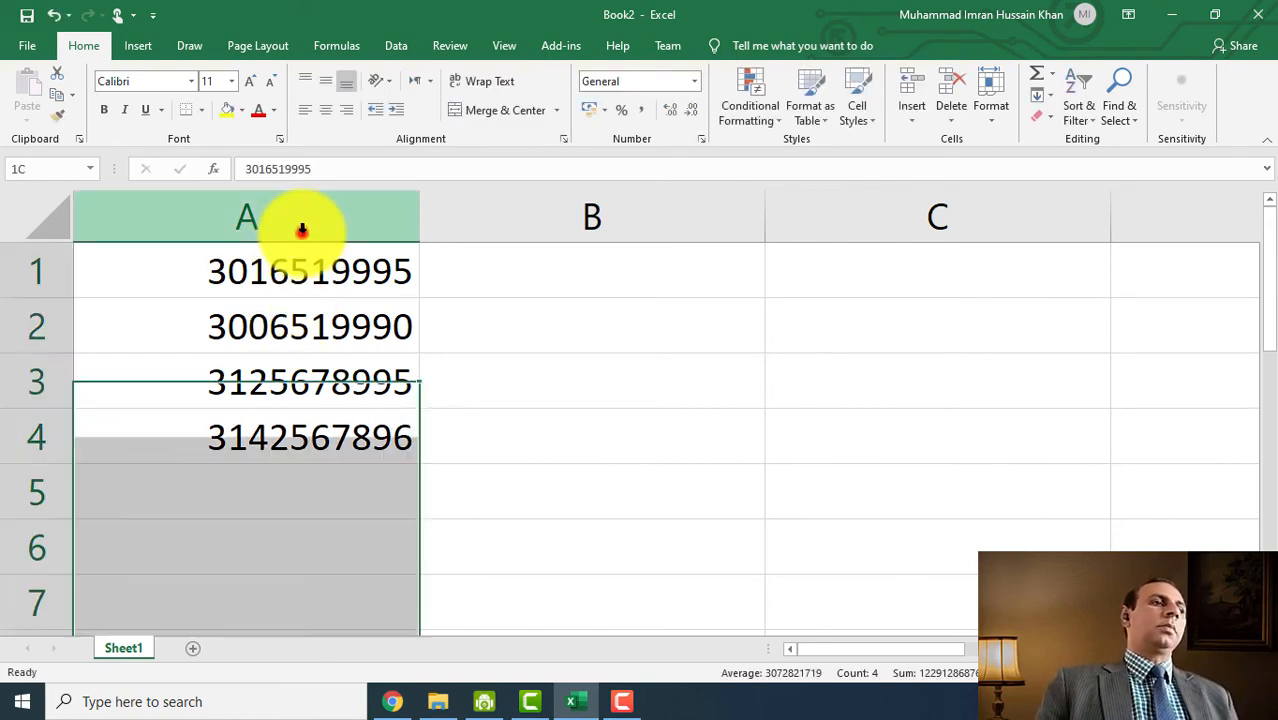
{"action": "left_click", "coordinate": [697, 88]}
{"action": "scroll", "coordinate": [736, 354], "scroll_direction": "down", "scroll_amount": 1}
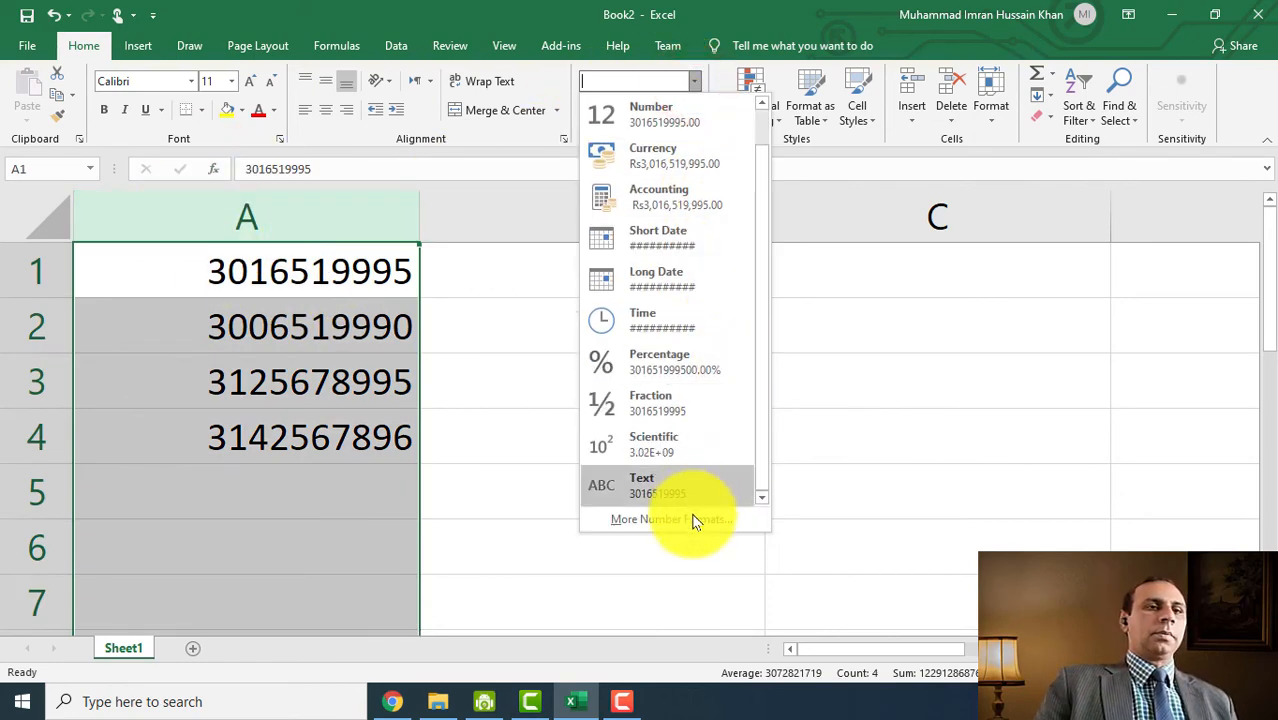
{"action": "left_click", "coordinate": [693, 521]}
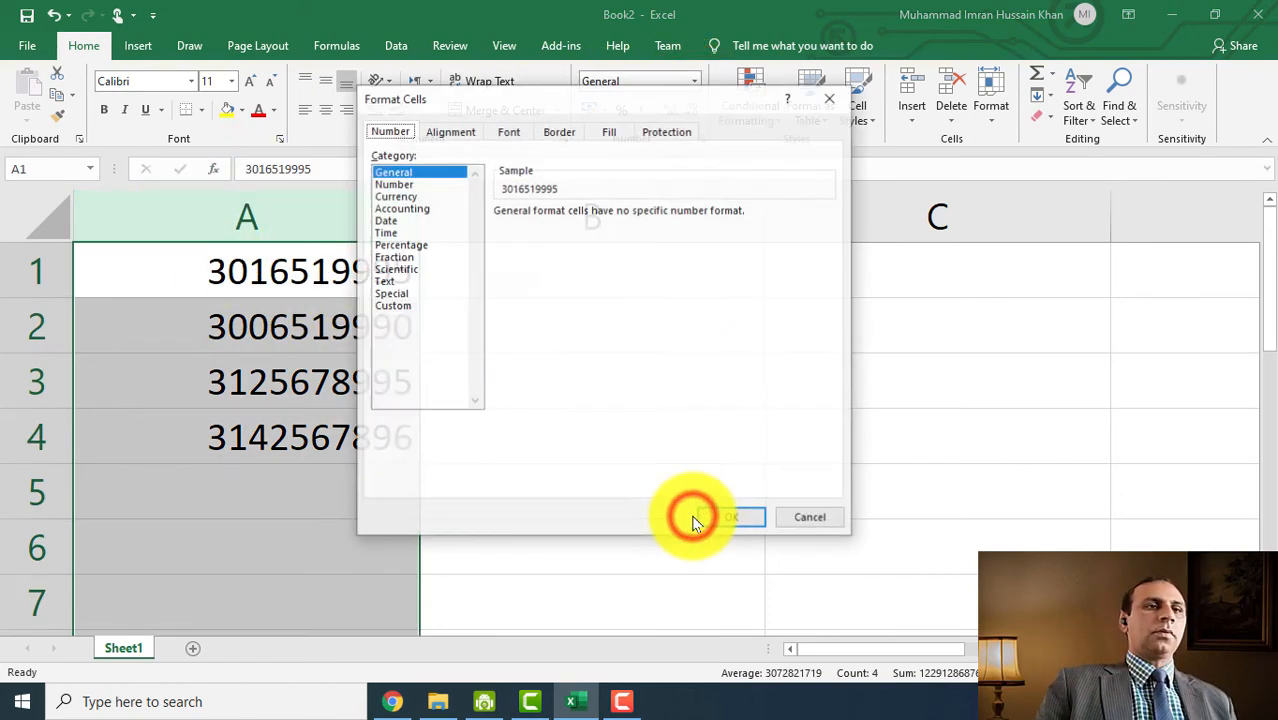
{"action": "left_click", "coordinate": [396, 305]}
{"action": "left_click_drag", "start_coordinate": [565, 229], "coordinate": [450, 231]}
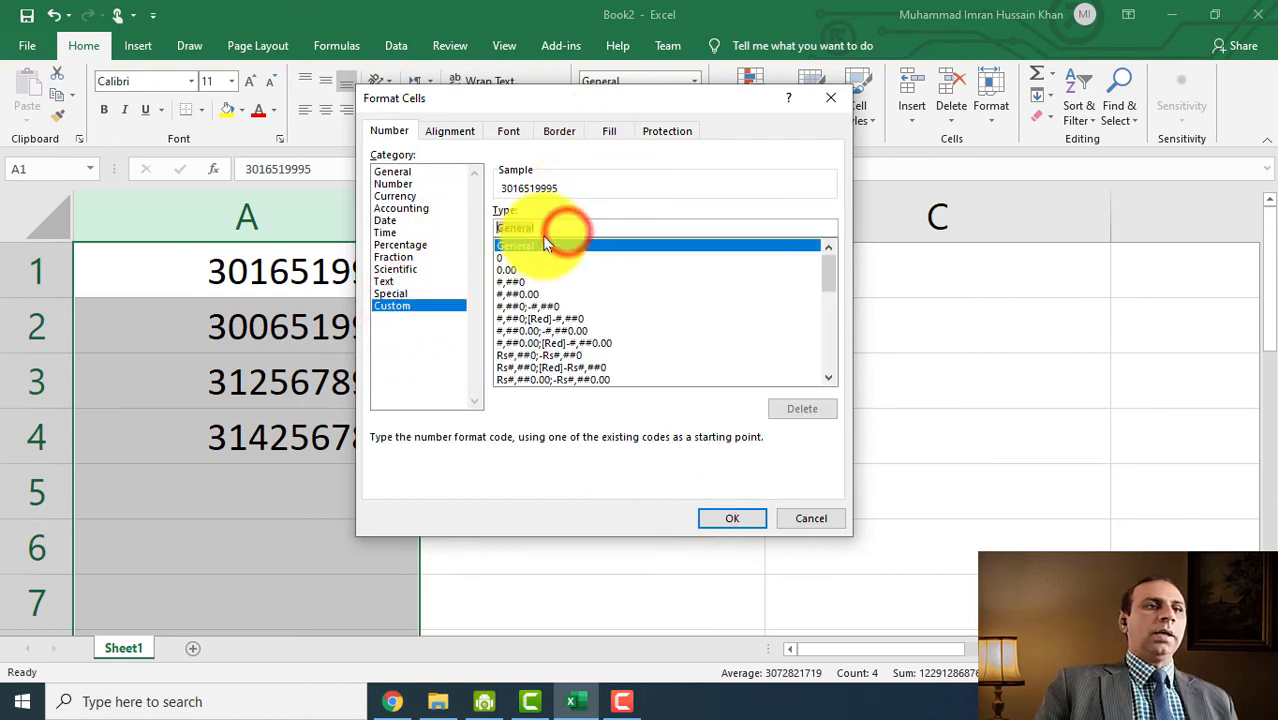
{"action": "type", "text": "+92"}
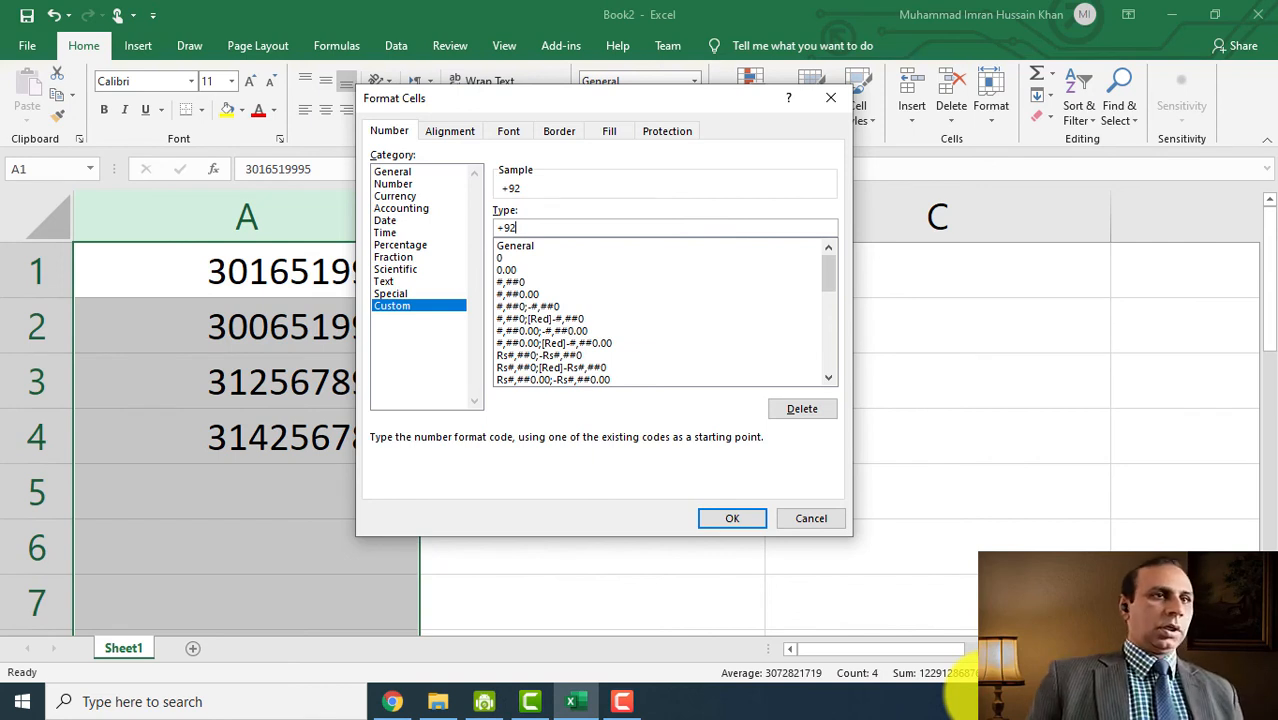
{"action": "key", "text": "super+space"}
{"action": "key", "text": "super+space"}
{"action": "left_click", "coordinate": [1154, 312]}
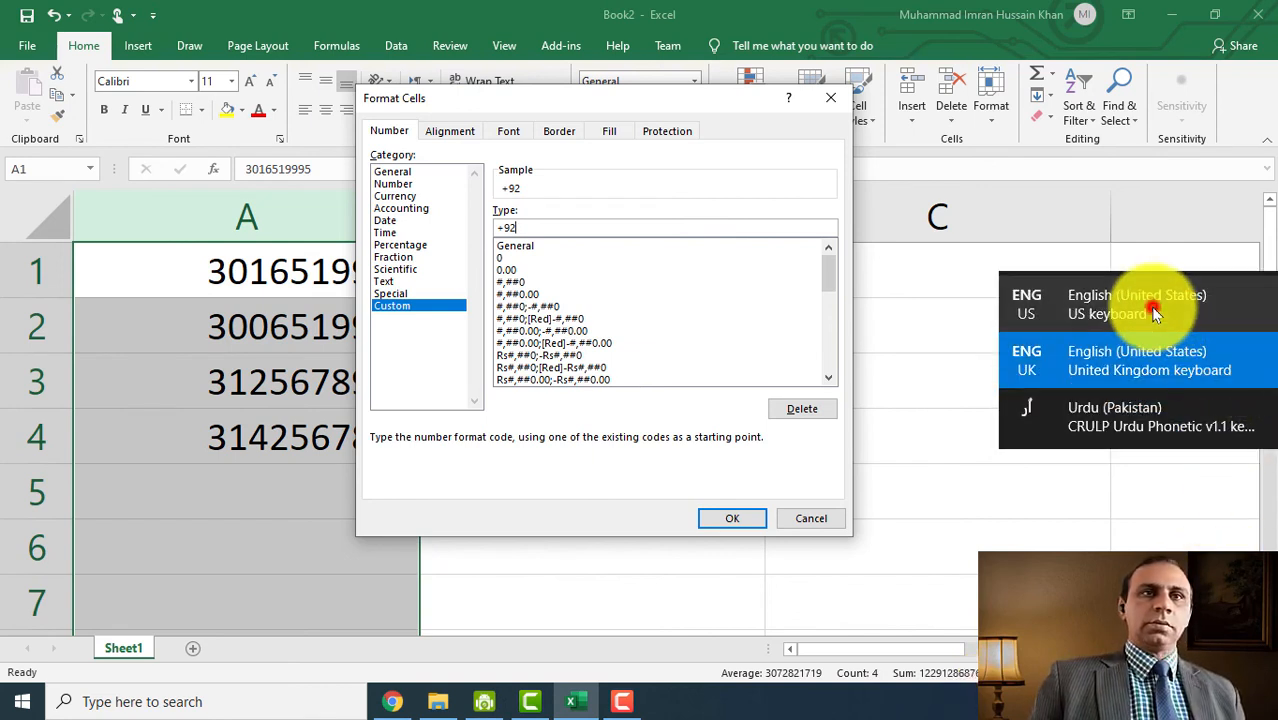
{"action": "left_click", "coordinate": [671, 223]}
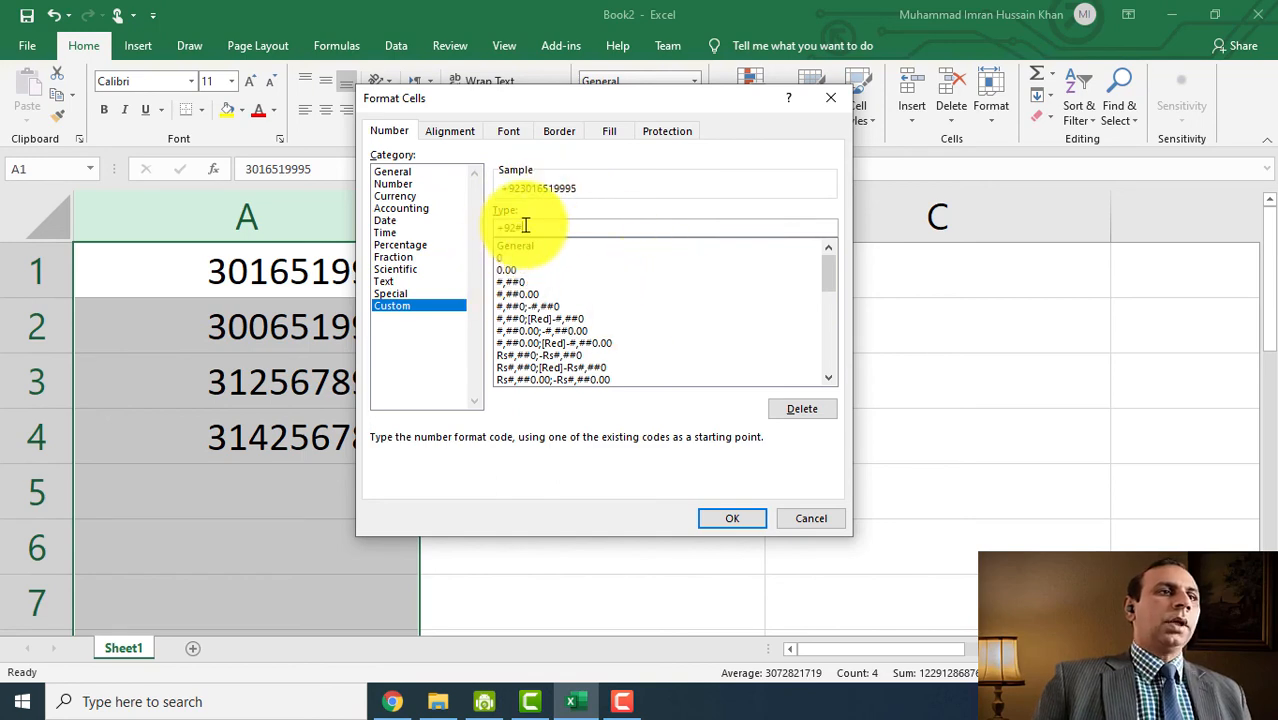
{"action": "left_click", "coordinate": [724, 515]}
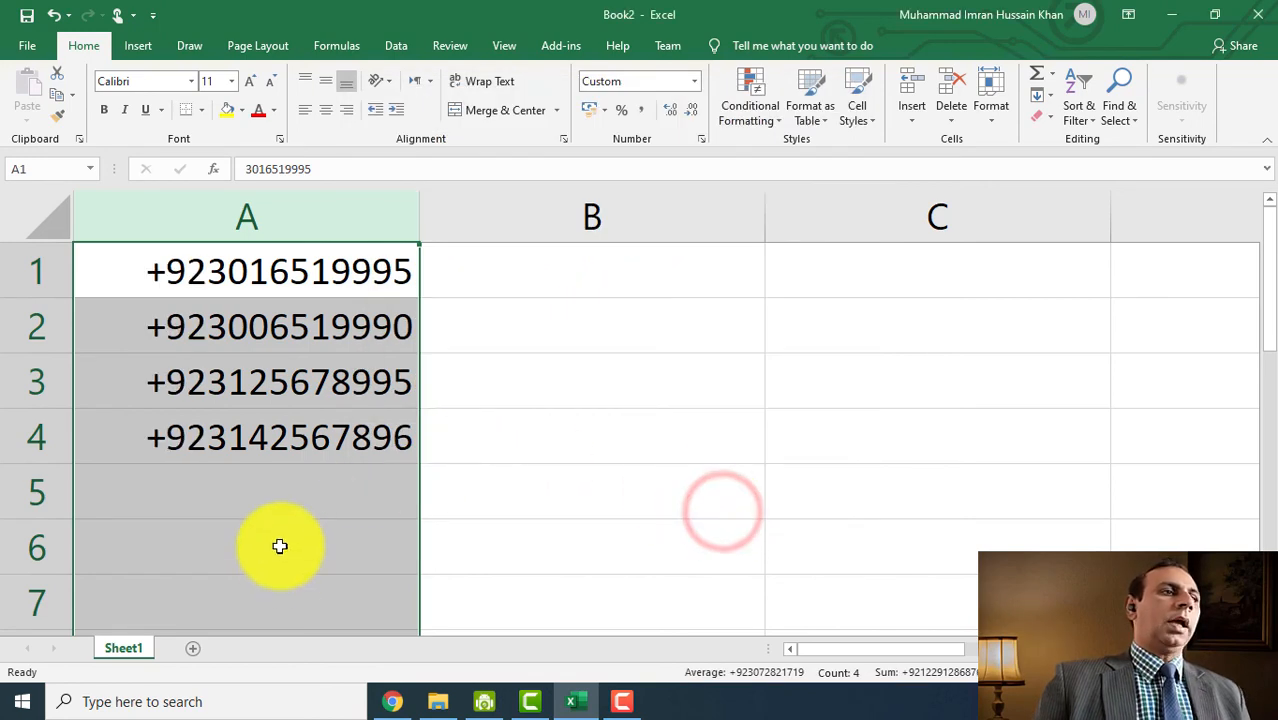
{"action": "left_click", "coordinate": [274, 491]}
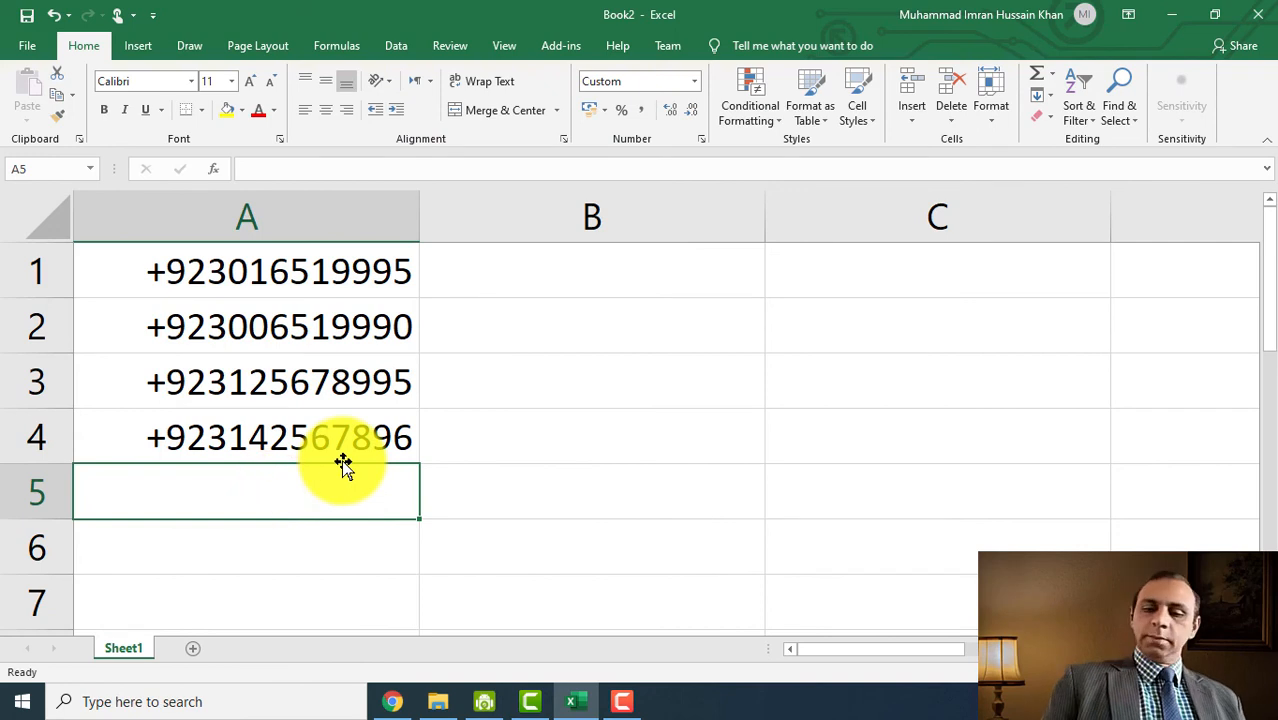
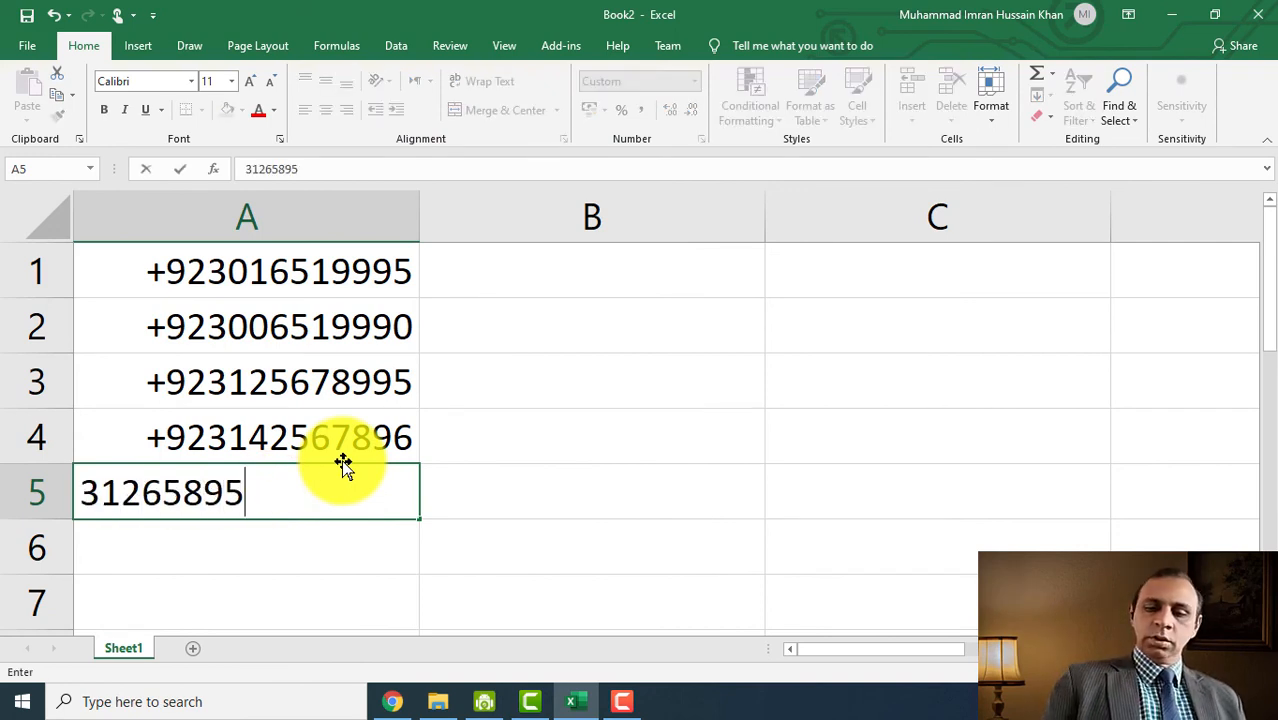
{"action": "key", "text": "Return"}
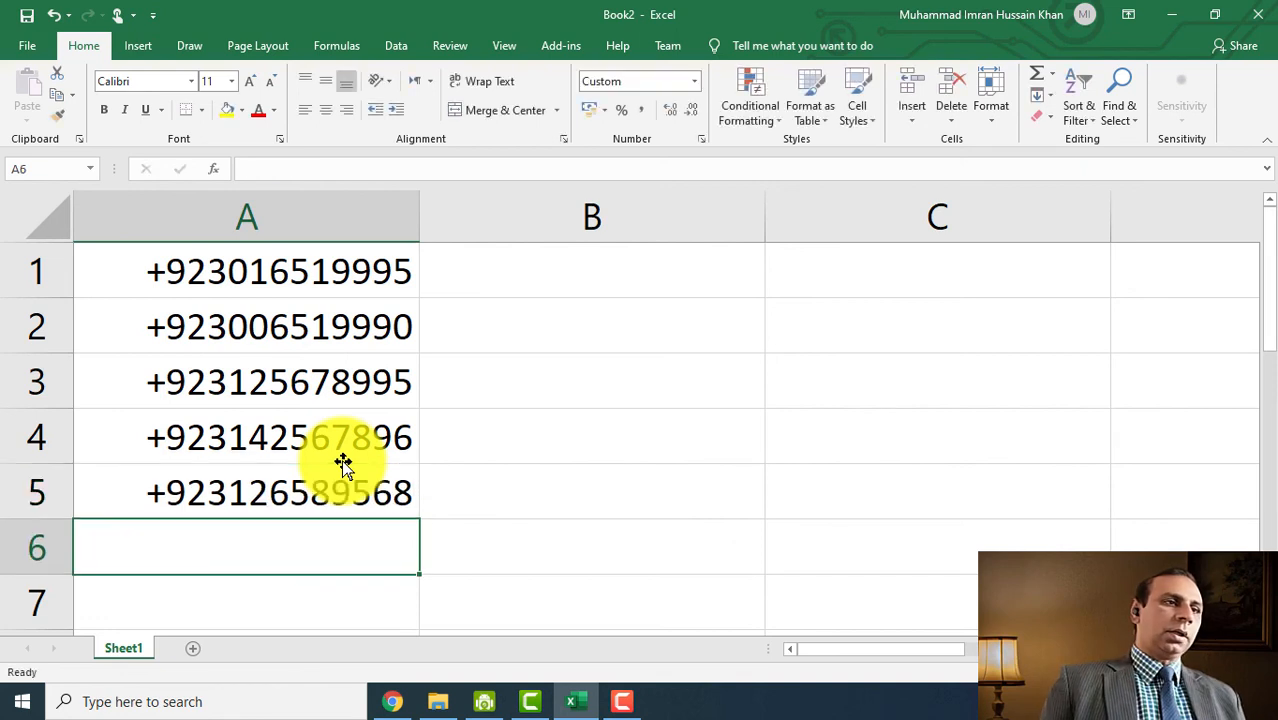
{"action": "left_click", "coordinate": [334, 508]}
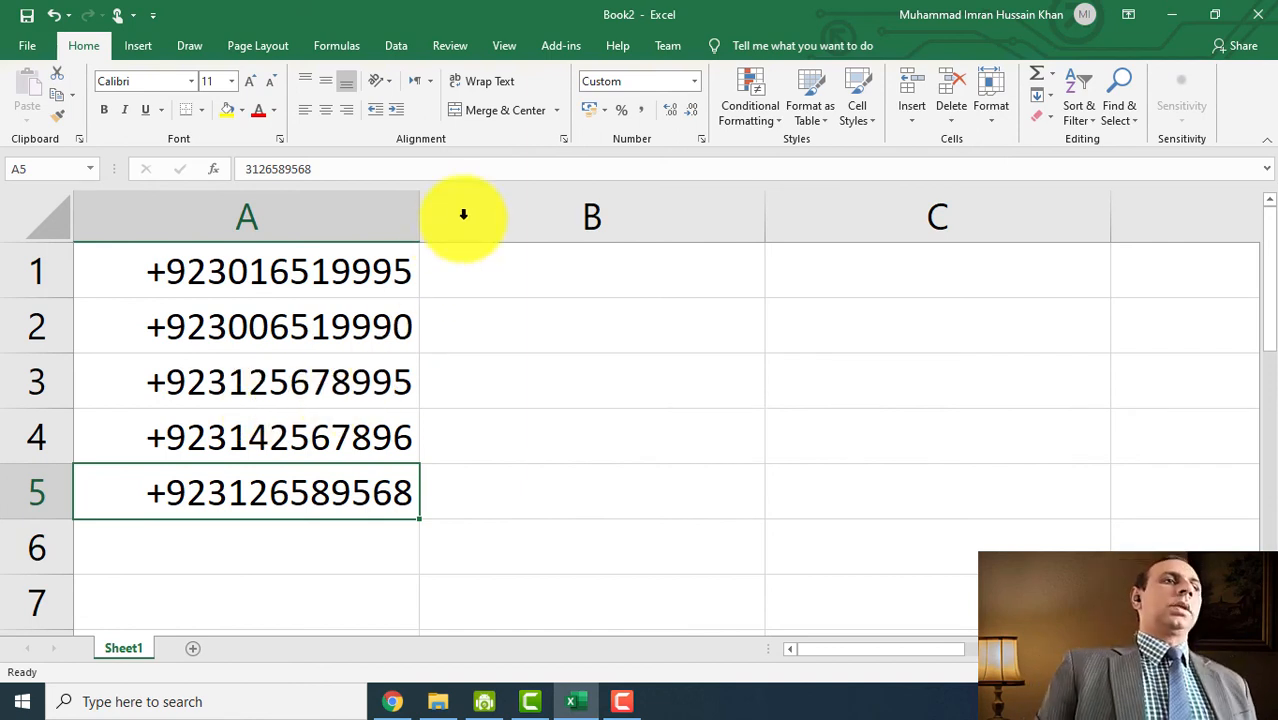
{"action": "left_click", "coordinate": [343, 279]}
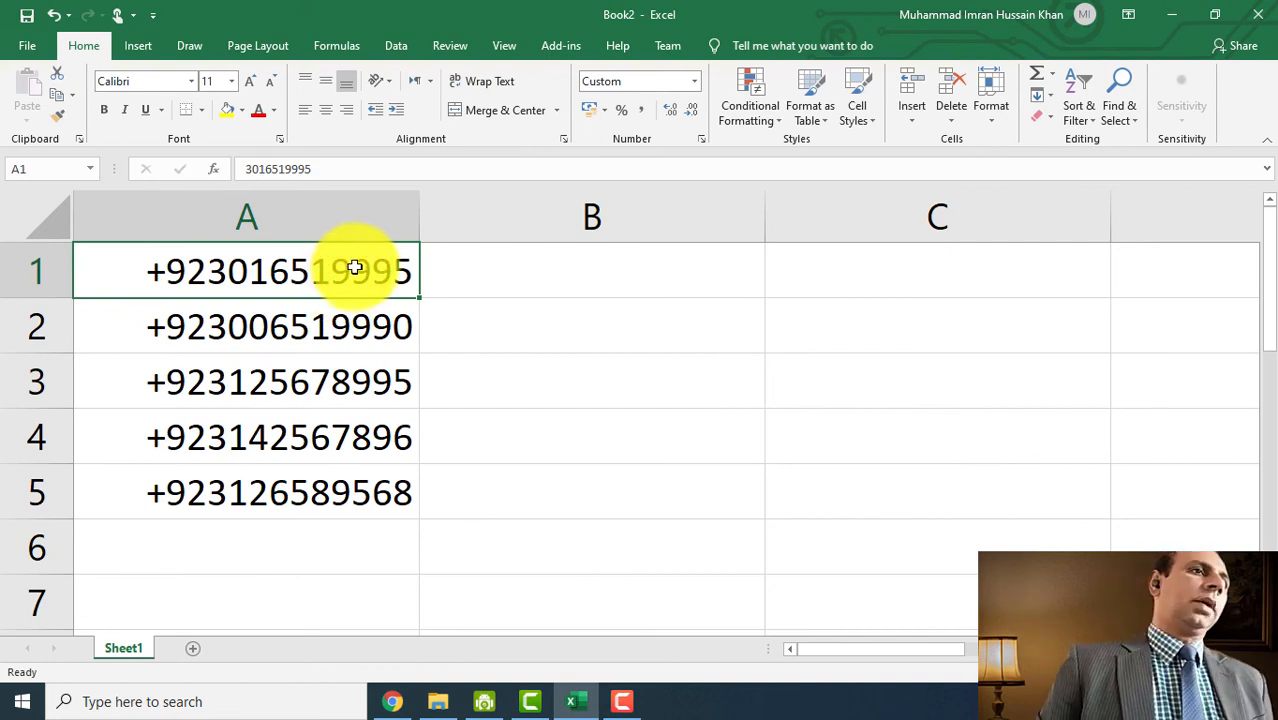
{"action": "left_click", "coordinate": [695, 82]}
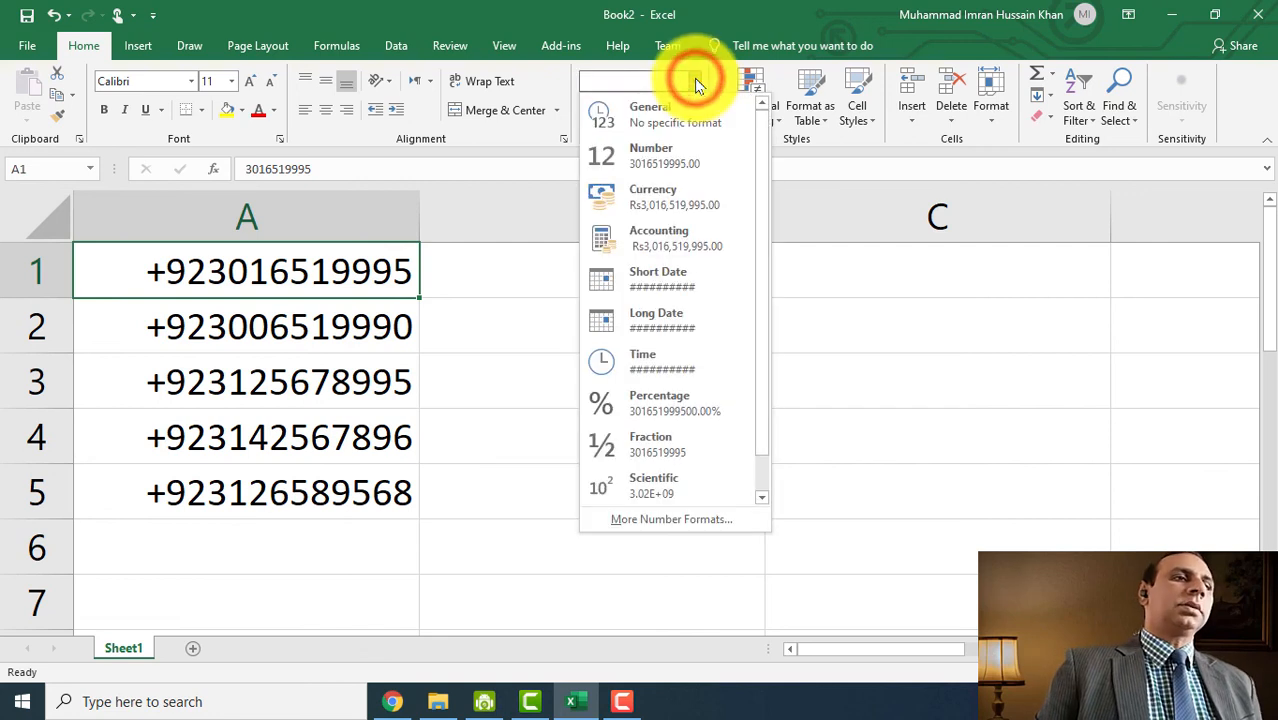
{"action": "scroll", "coordinate": [680, 400], "scroll_direction": "down", "scroll_amount": 1}
{"action": "left_click", "coordinate": [672, 519]}
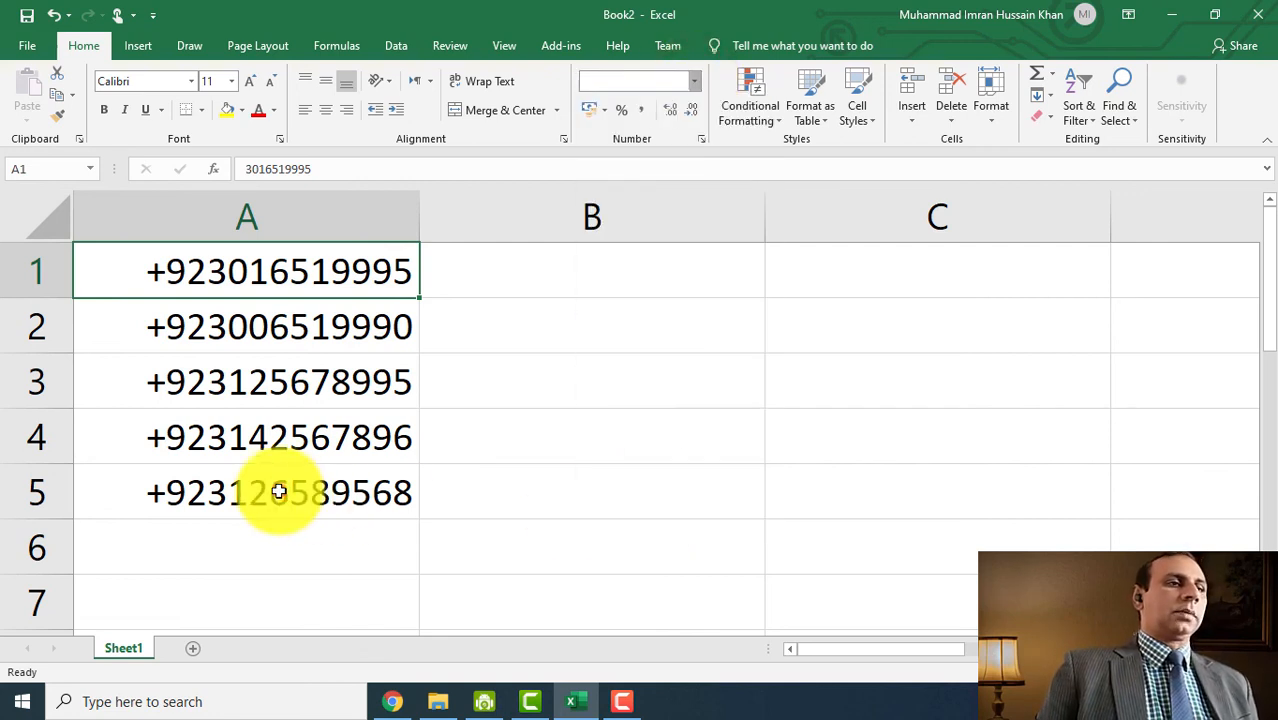
{"action": "left_click_drag", "start_coordinate": [279, 491], "coordinate": [251, 220]}
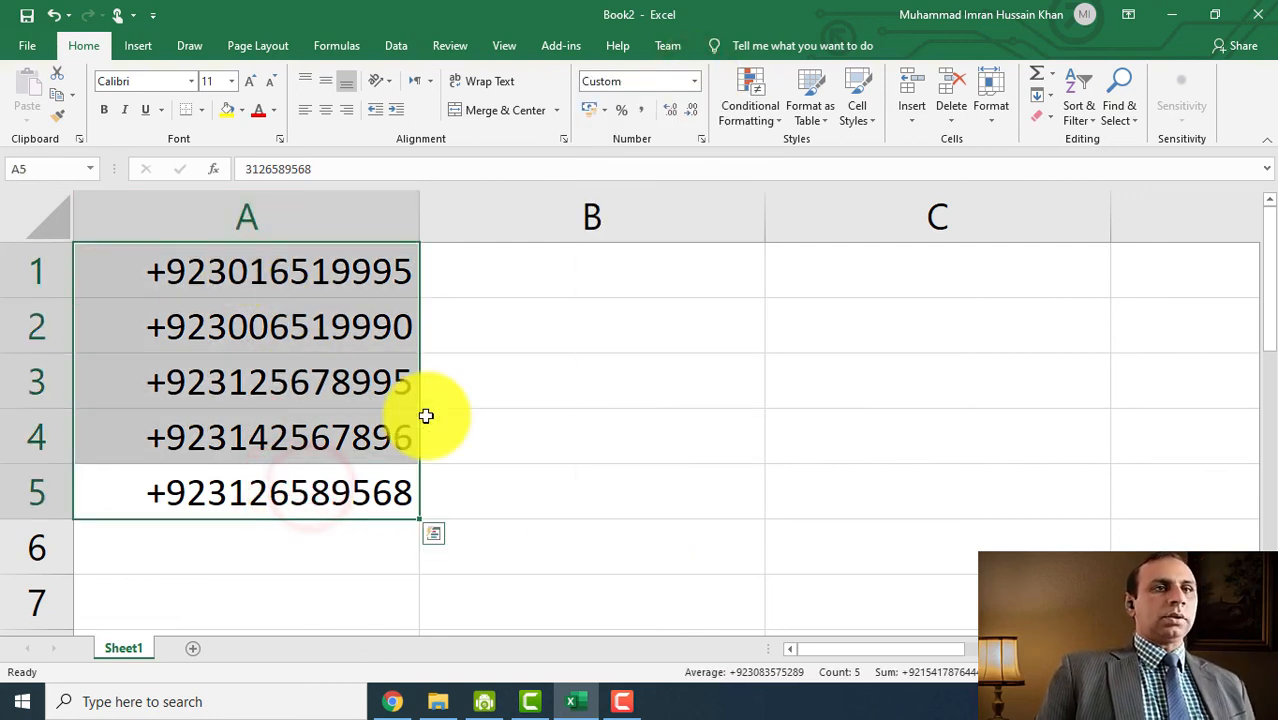
{"action": "left_click", "coordinate": [578, 398]}
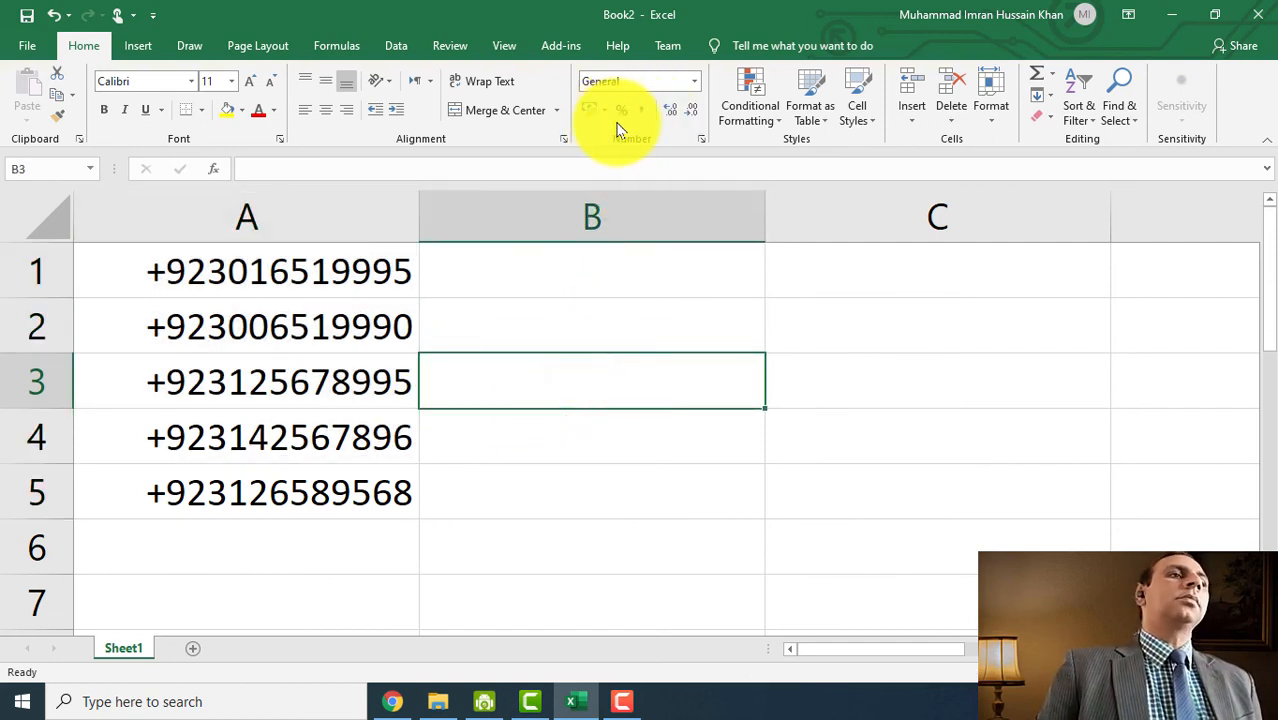
{"action": "left_click", "coordinate": [693, 81]}
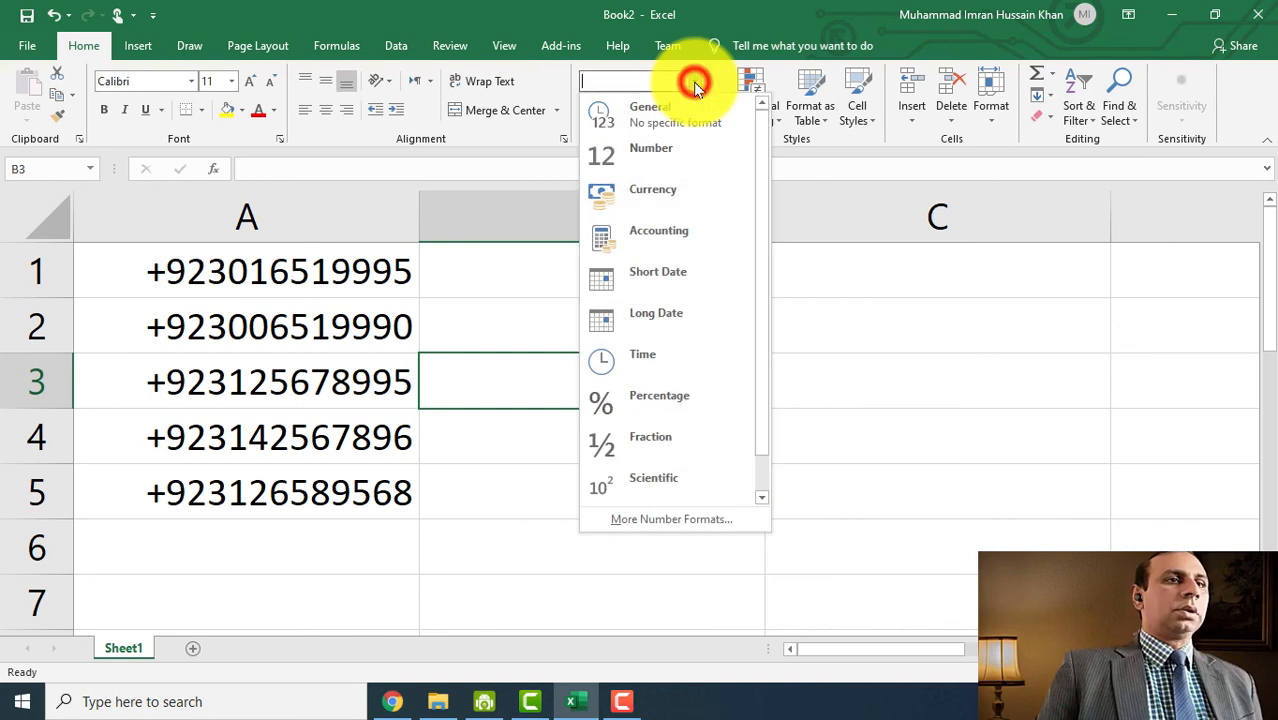
{"action": "left_click", "coordinate": [693, 81]}
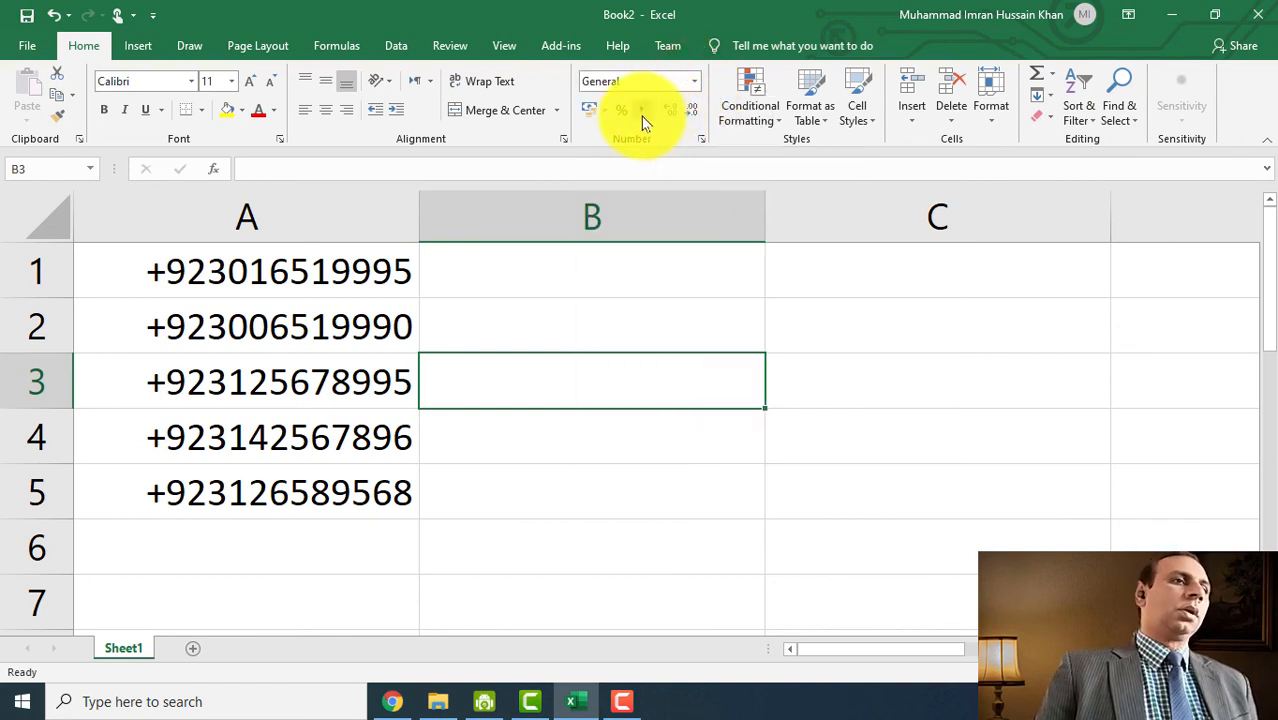
{"action": "left_click", "coordinate": [700, 483]}
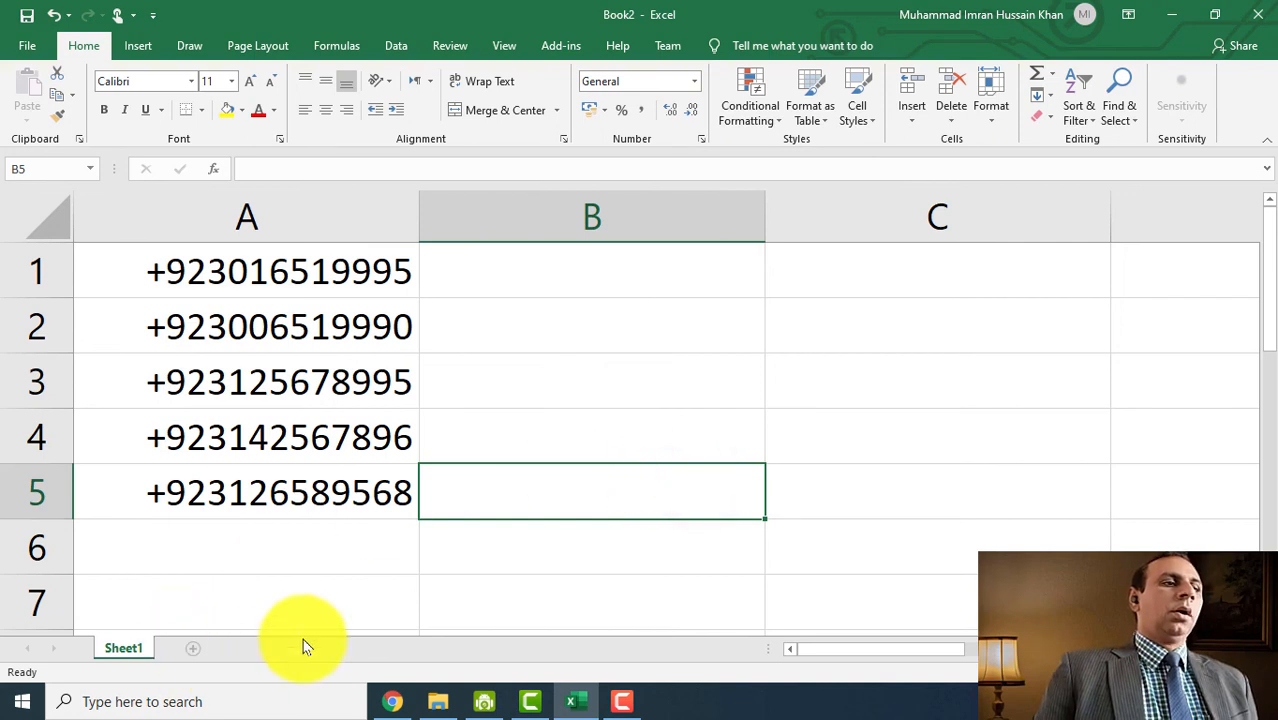